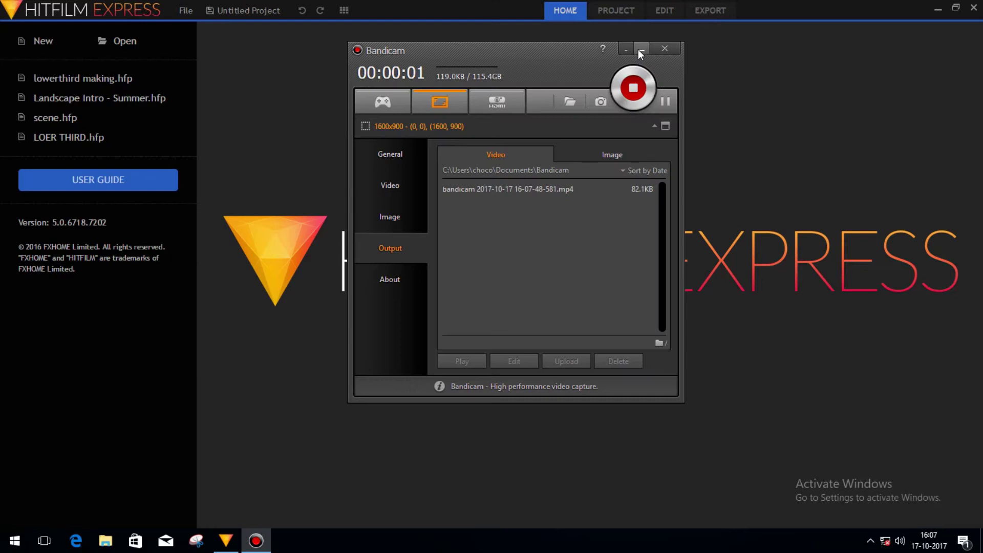
Create a new project from the 720p HD @ 25 fps template and start editing
{"action": "left_click", "coordinate": [638, 49]}
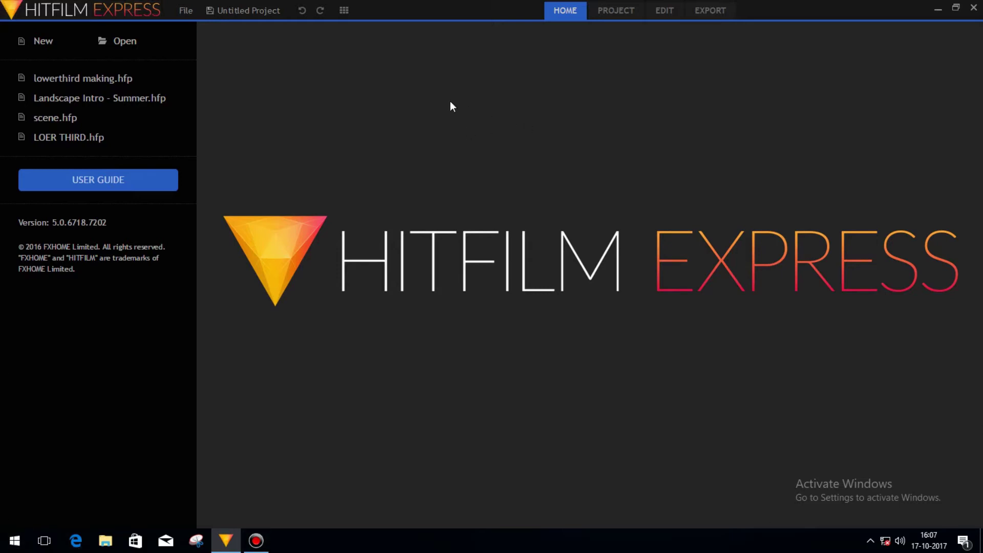
{"action": "left_click", "coordinate": [39, 45]}
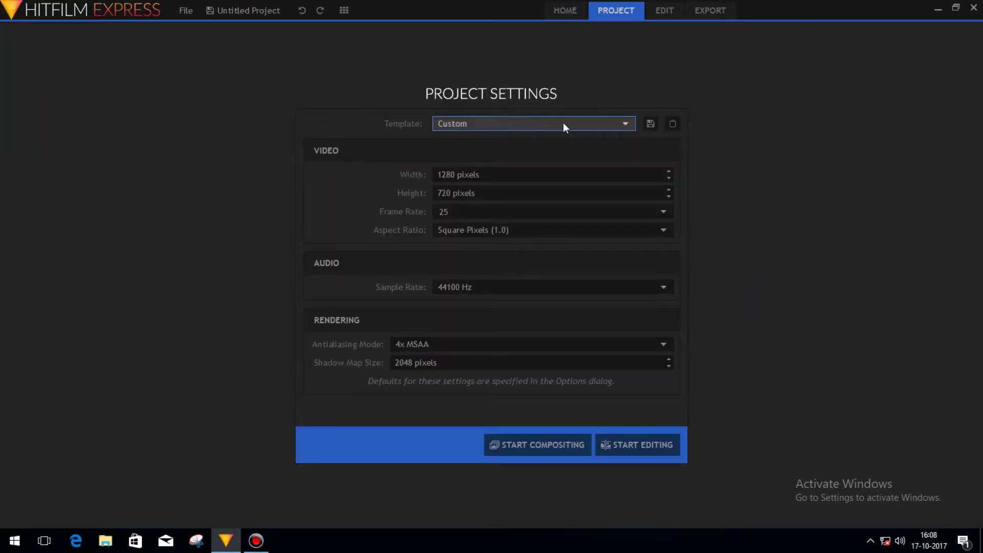
{"action": "left_click", "coordinate": [624, 124]}
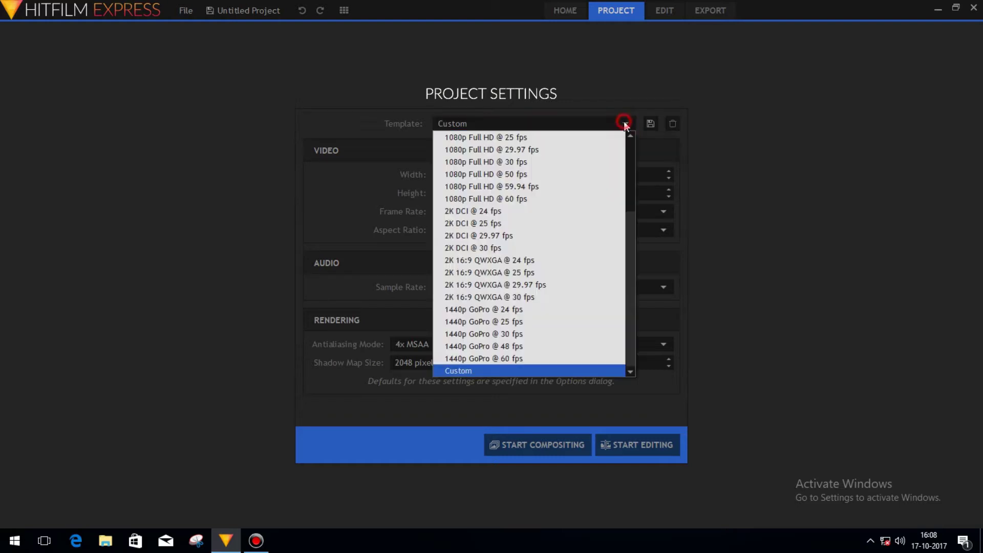
{"action": "scroll", "coordinate": [524, 180], "scroll_direction": "up", "scroll_amount": 3}
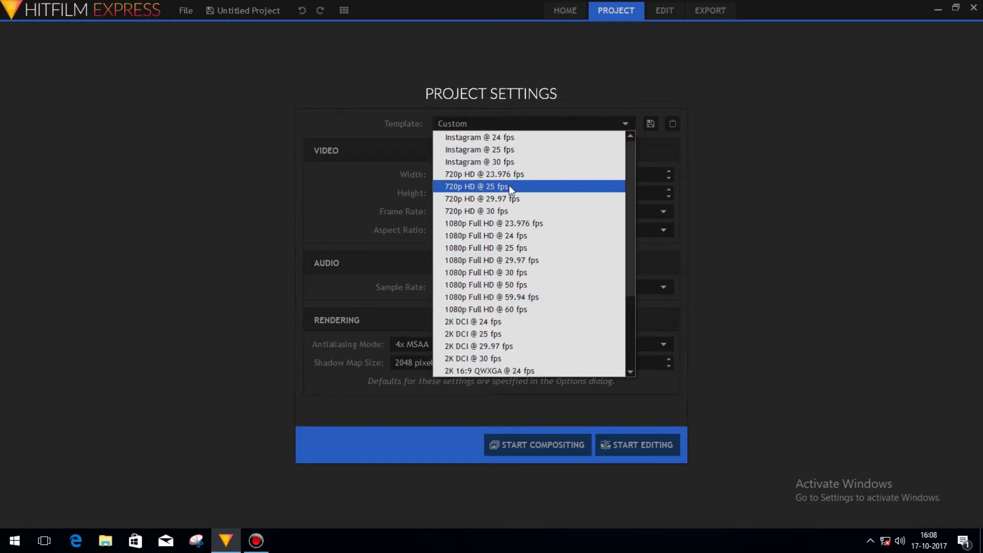
{"action": "left_click", "coordinate": [473, 187]}
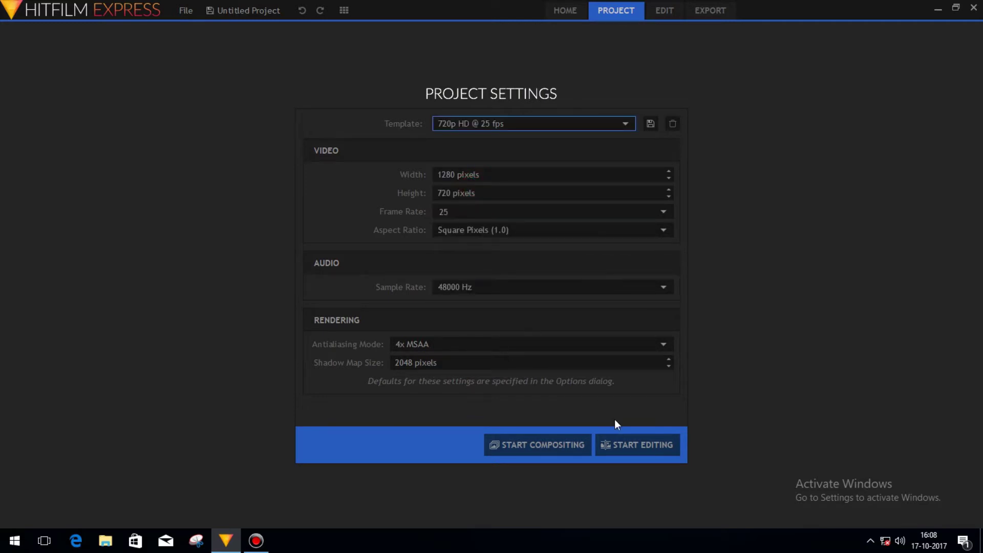
{"action": "left_click", "coordinate": [640, 444]}
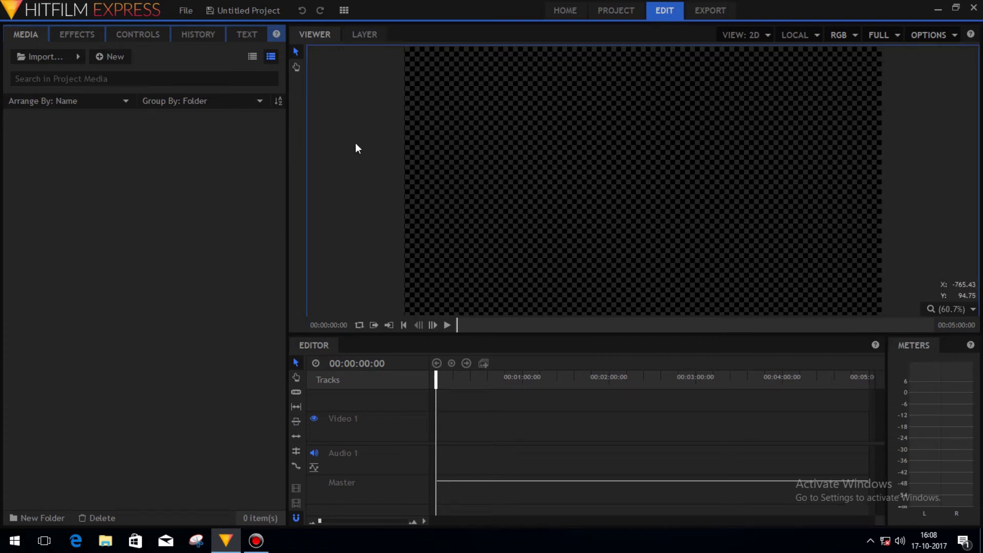
Reset the workspace layout and import the video 350950598.mp4 from the Downloads folder
{"action": "left_click", "coordinate": [344, 10]}
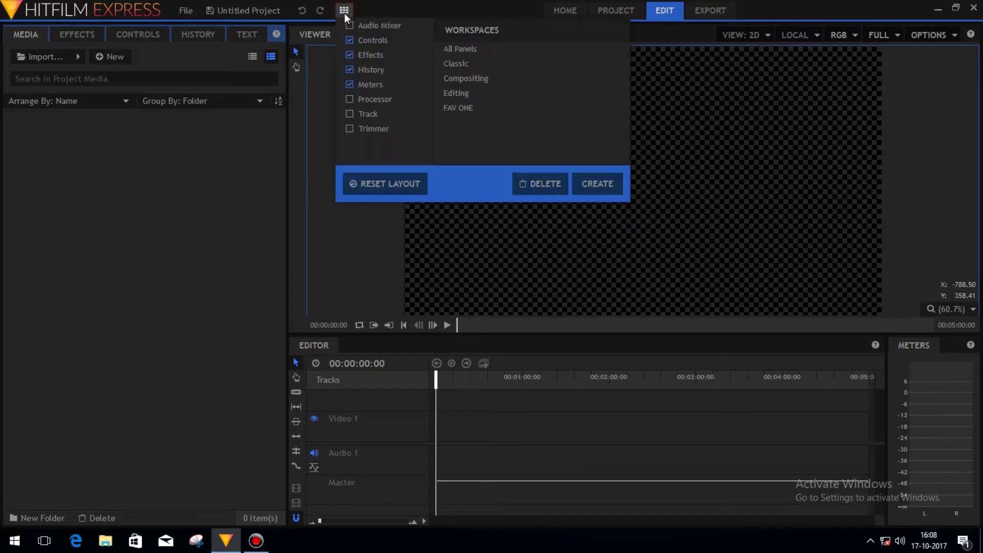
{"action": "left_click", "coordinate": [373, 184]}
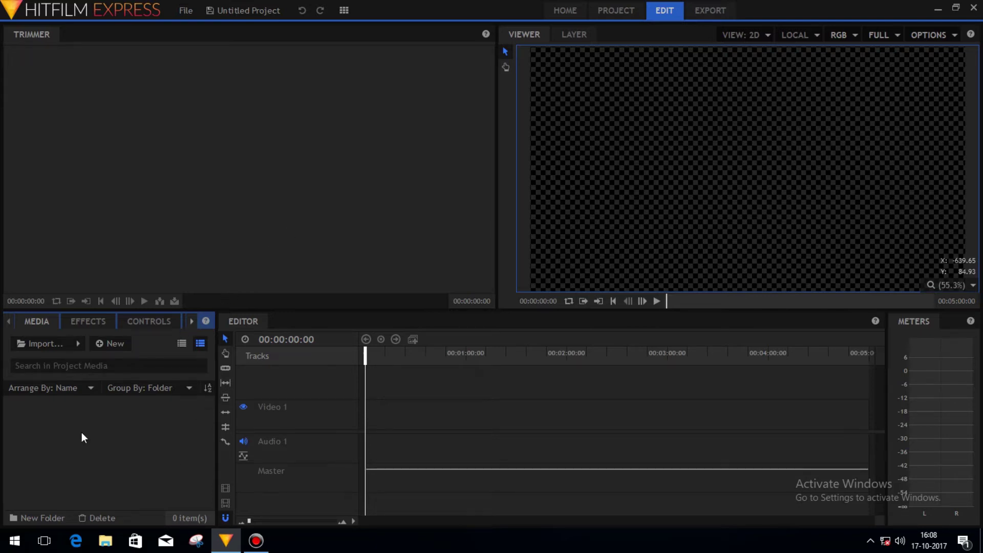
{"action": "left_click", "coordinate": [43, 345]}
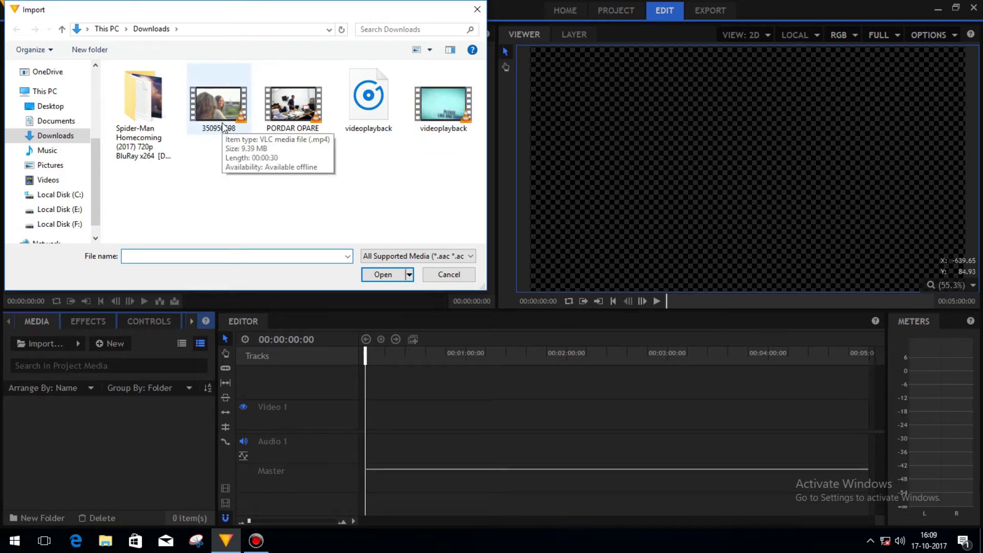
{"action": "left_click", "coordinate": [223, 126]}
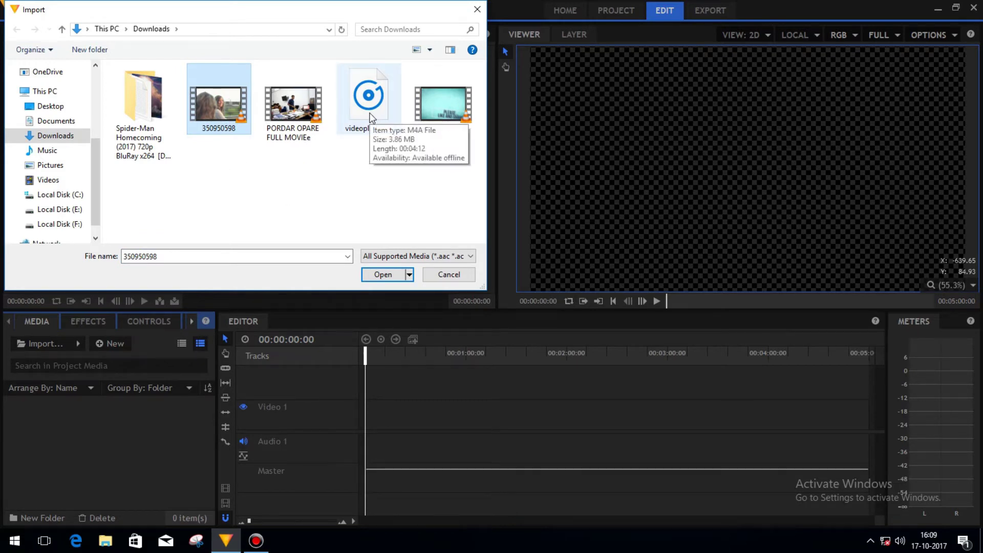
{"action": "left_click", "coordinate": [389, 278]}
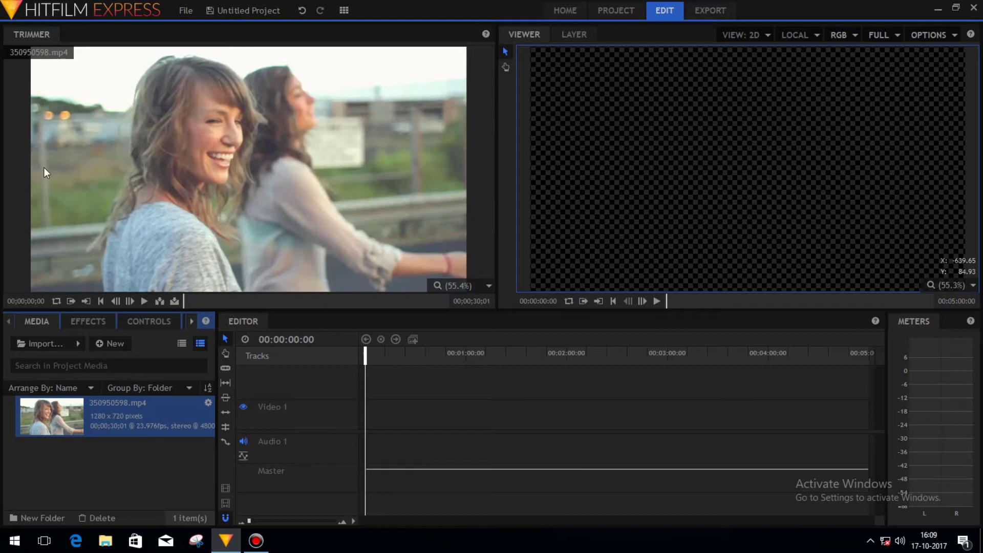
Trim the imported clip by setting its in point at 00;00;02;02 and its out point at 00;00;15;14
{"action": "left_click", "coordinate": [115, 468]}
{"action": "left_click_drag", "start_coordinate": [183, 301], "coordinate": [200, 302]}
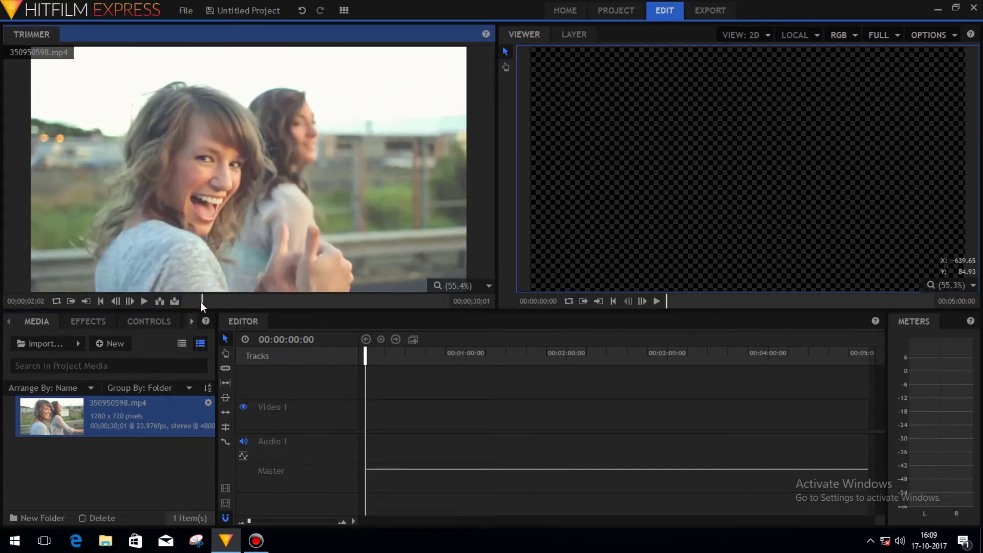
{"action": "left_click", "coordinate": [71, 303]}
{"action": "left_click", "coordinate": [278, 300]}
{"action": "left_click", "coordinate": [317, 301]}
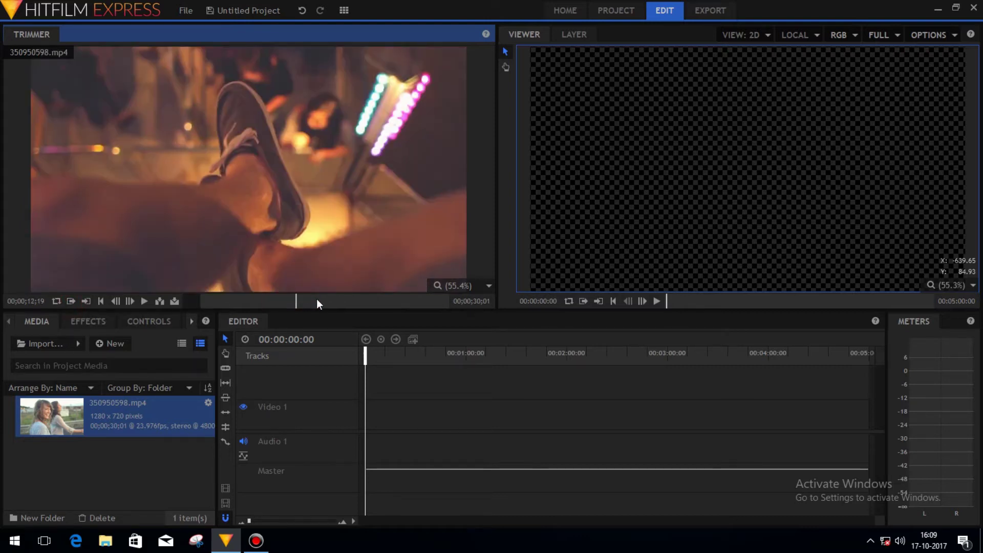
{"action": "left_click", "coordinate": [320, 301]}
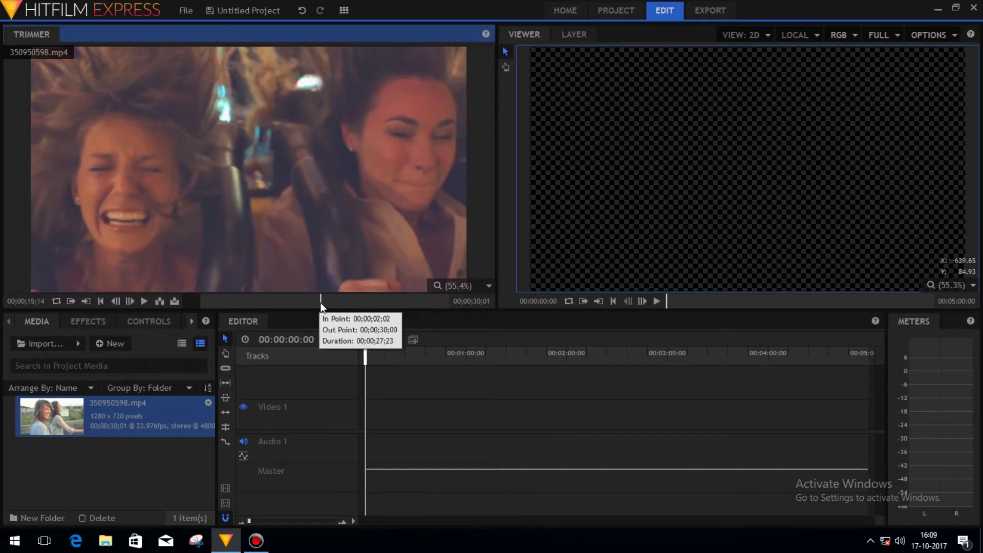
{"action": "left_click", "coordinate": [86, 302]}
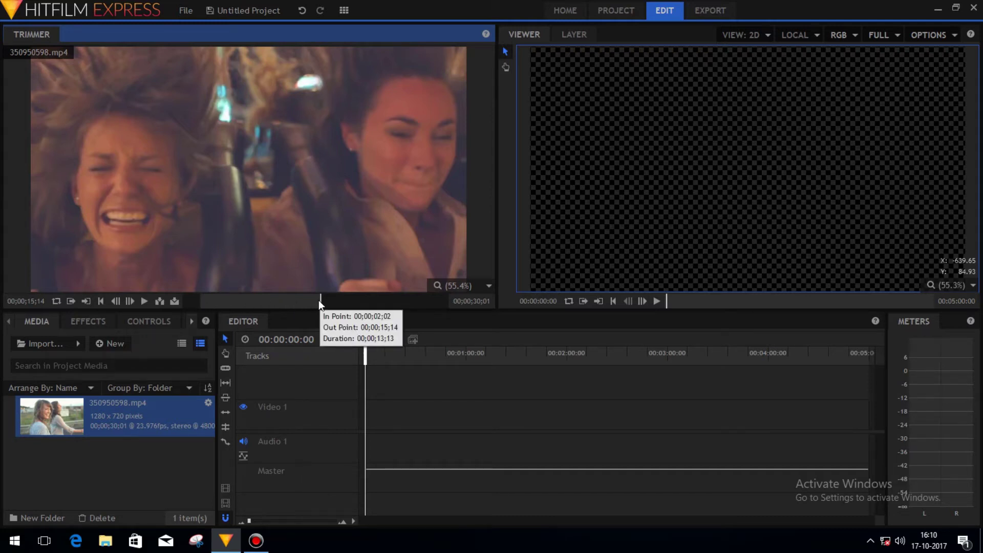
Insert the trimmed clip on the timeline with the sequence settings matched to it, and set the tracks' preview mode to None
{"action": "left_click", "coordinate": [159, 302]}
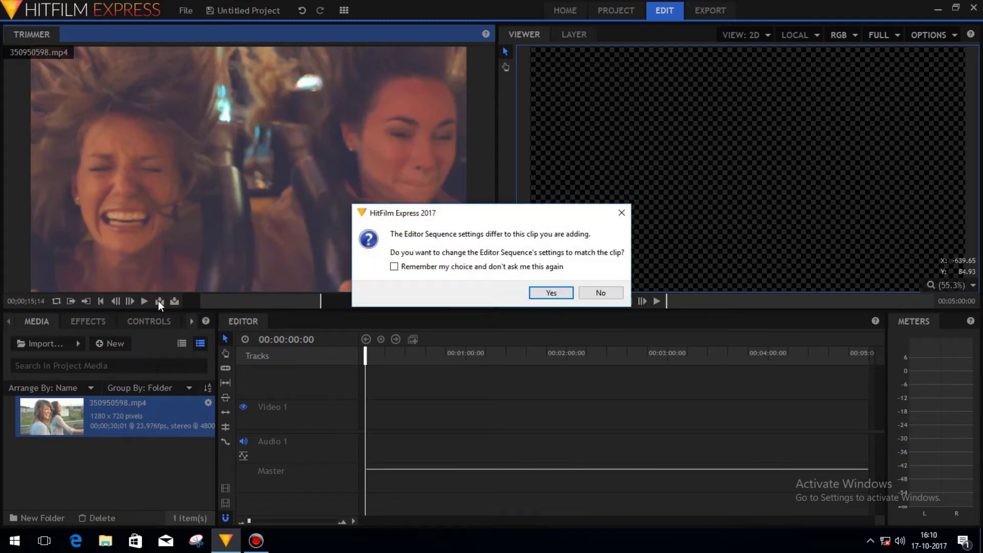
{"action": "left_click", "coordinate": [540, 293]}
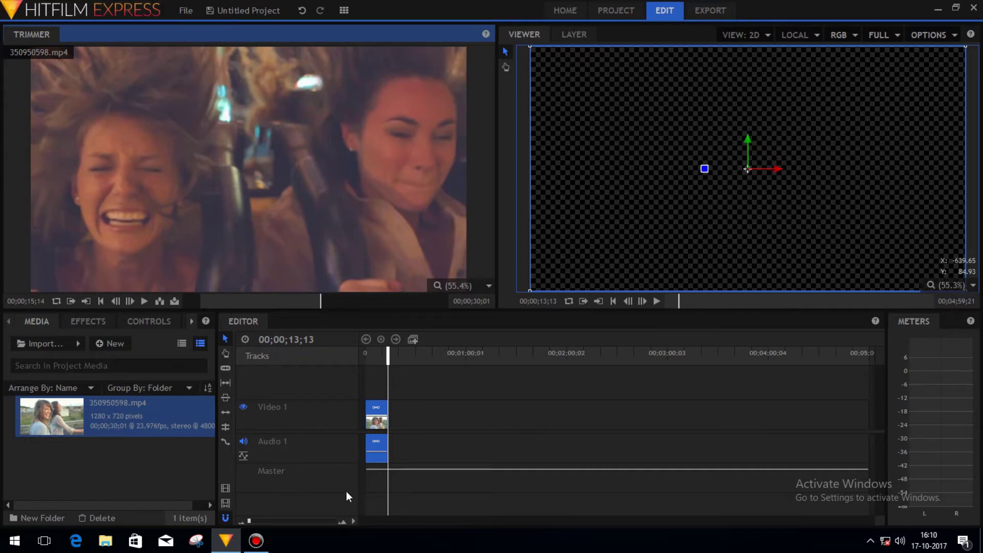
{"action": "right_click", "coordinate": [349, 515]}
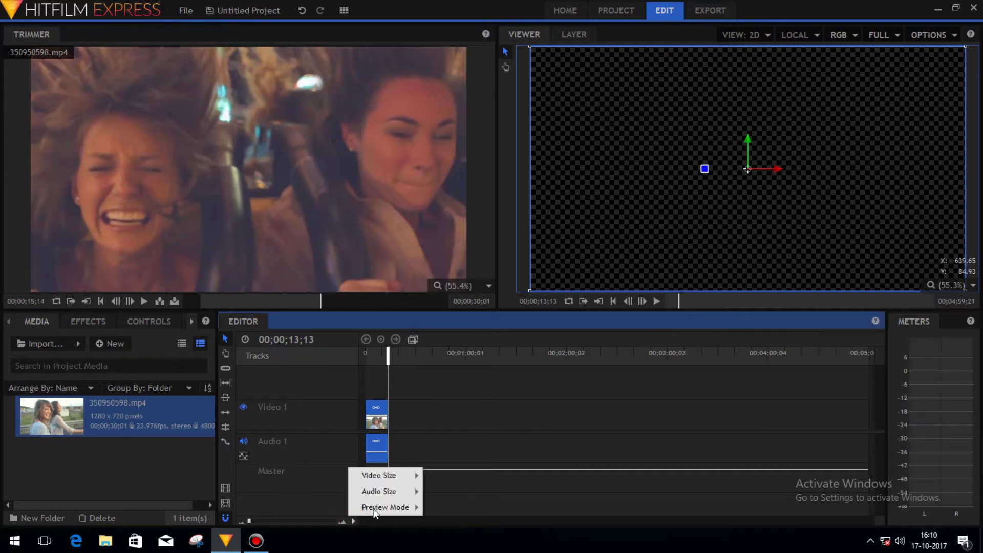
{"action": "mouse_move", "coordinate": [377, 507]}
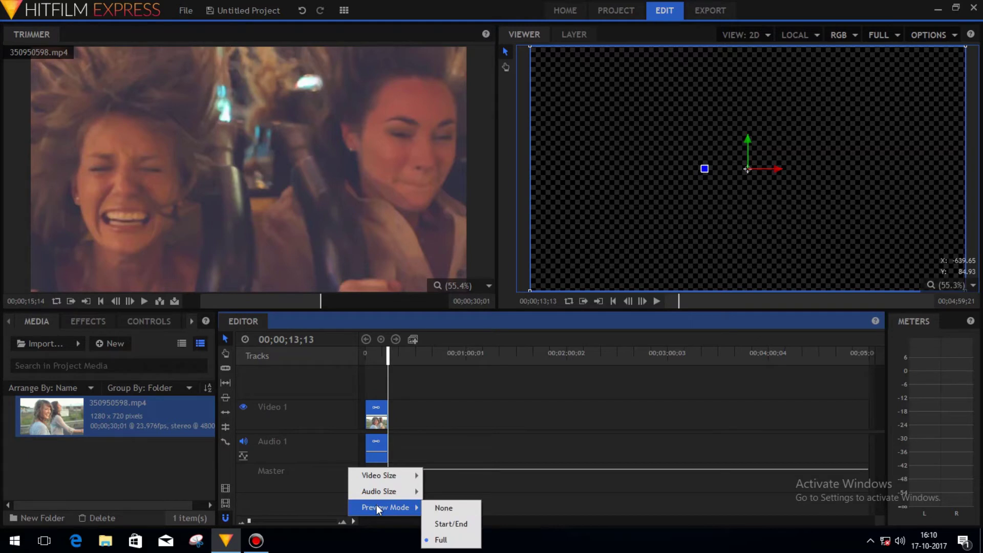
{"action": "left_click", "coordinate": [443, 508]}
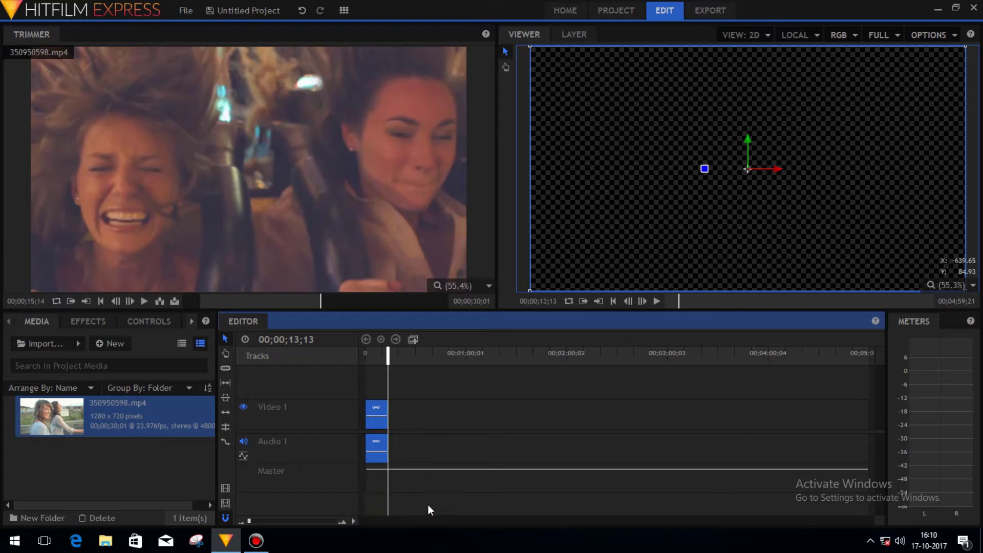
{"action": "left_click", "coordinate": [386, 352]}
Create a composite shot named "text" with a duration of 6 seconds
{"action": "left_click", "coordinate": [96, 457]}
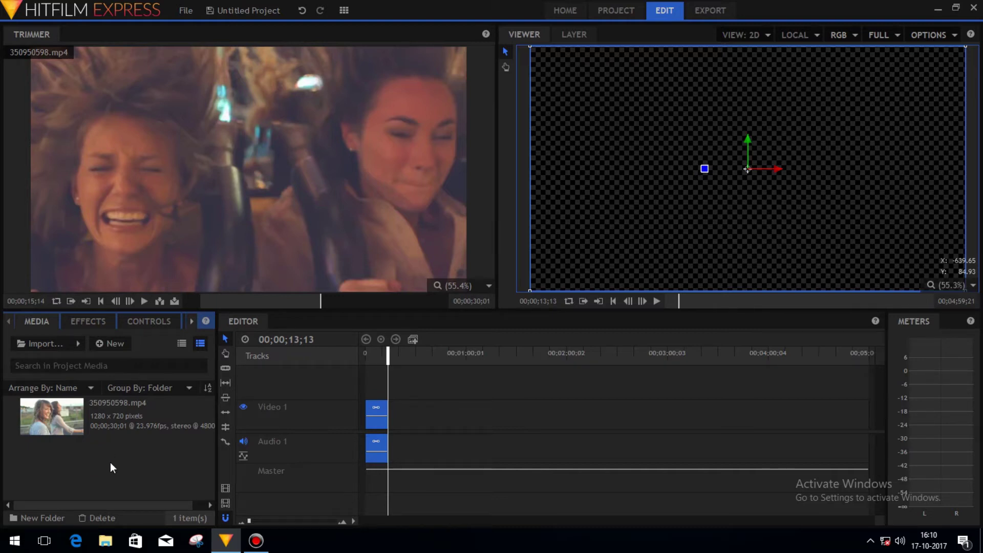
{"action": "left_click", "coordinate": [110, 344]}
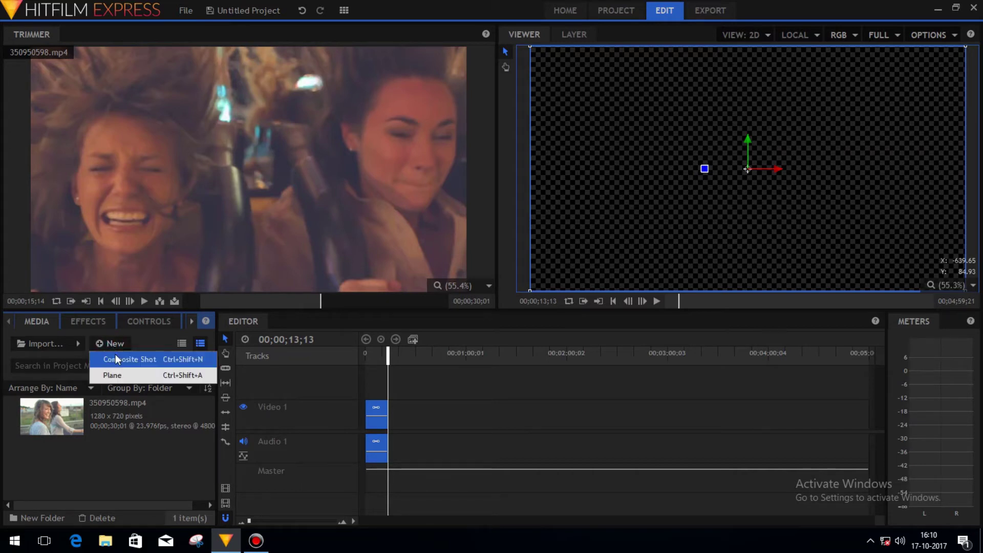
{"action": "left_click", "coordinate": [115, 359]}
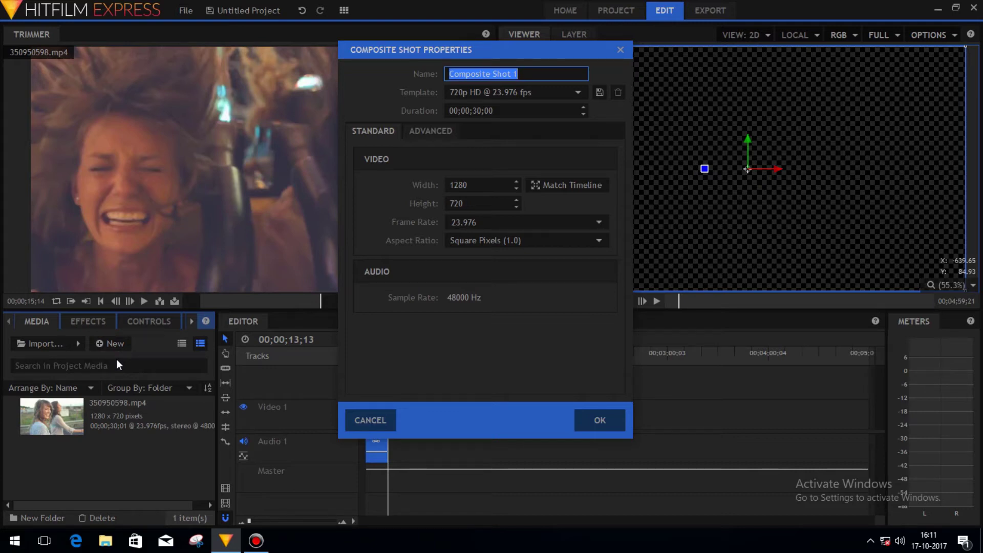
{"action": "type", "text": "text"}
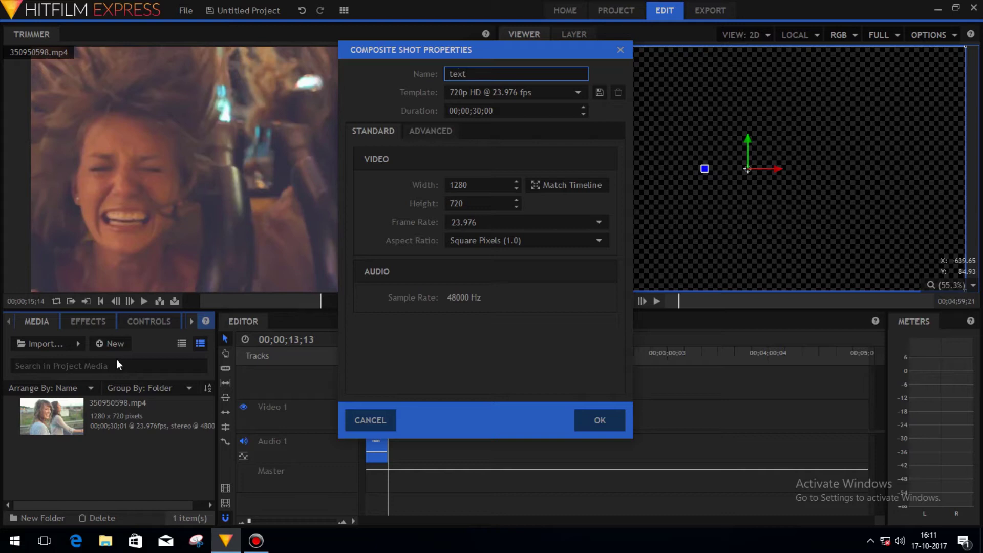
{"action": "left_click", "coordinate": [486, 110]}
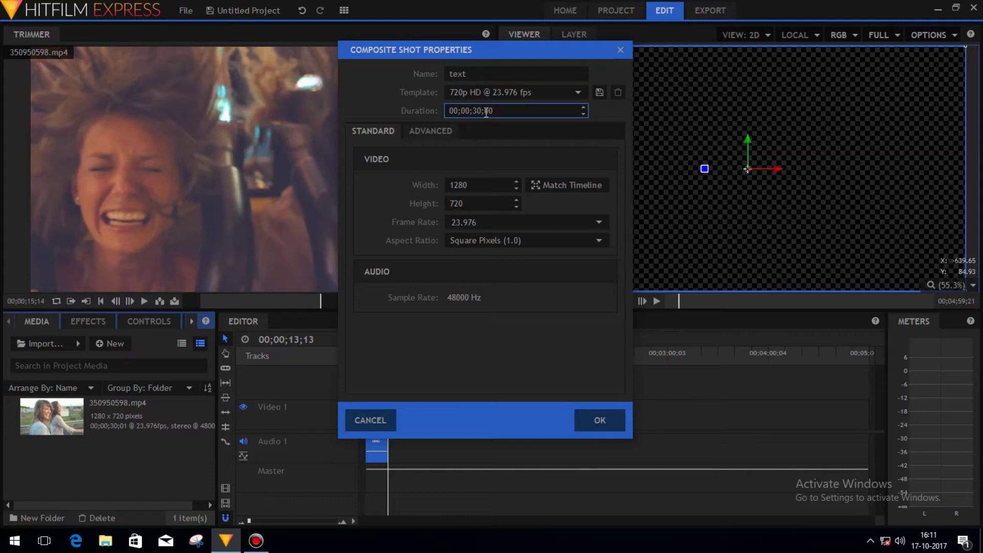
{"action": "double_click", "coordinate": [486, 110]}
{"action": "key", "text": "BackSpace"}
{"action": "type", "text": "6"}
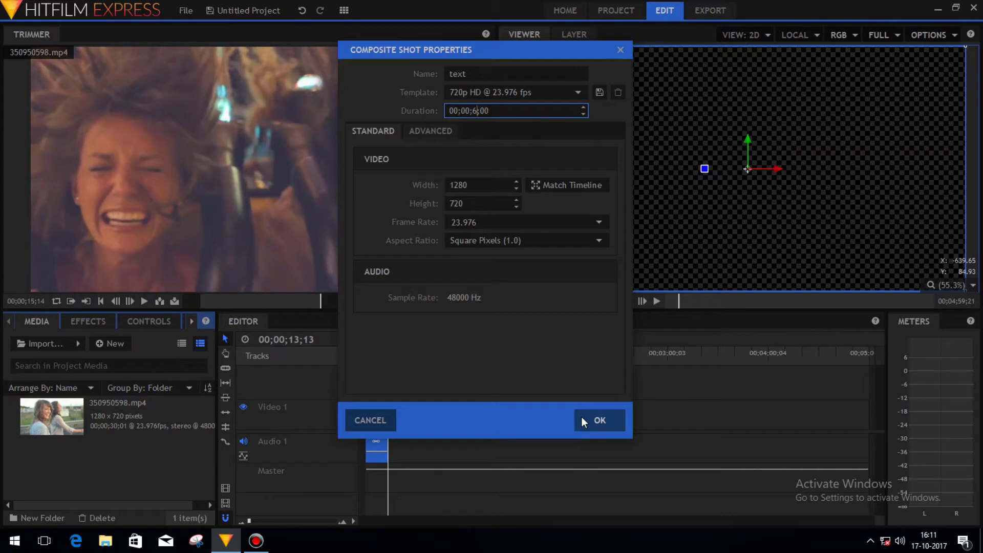
{"action": "left_click", "coordinate": [599, 420]}
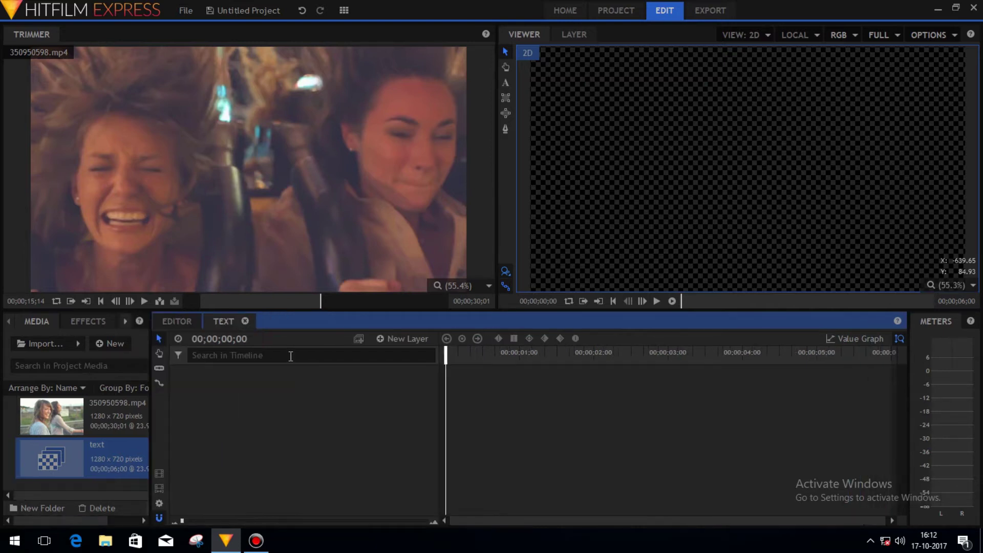
Widen the media panel beside the composite shot's timeline so that the item details fit
{"action": "left_click", "coordinate": [179, 322]}
{"action": "left_click", "coordinate": [223, 321]}
{"action": "left_click_drag", "start_coordinate": [150, 403], "coordinate": [238, 410]}
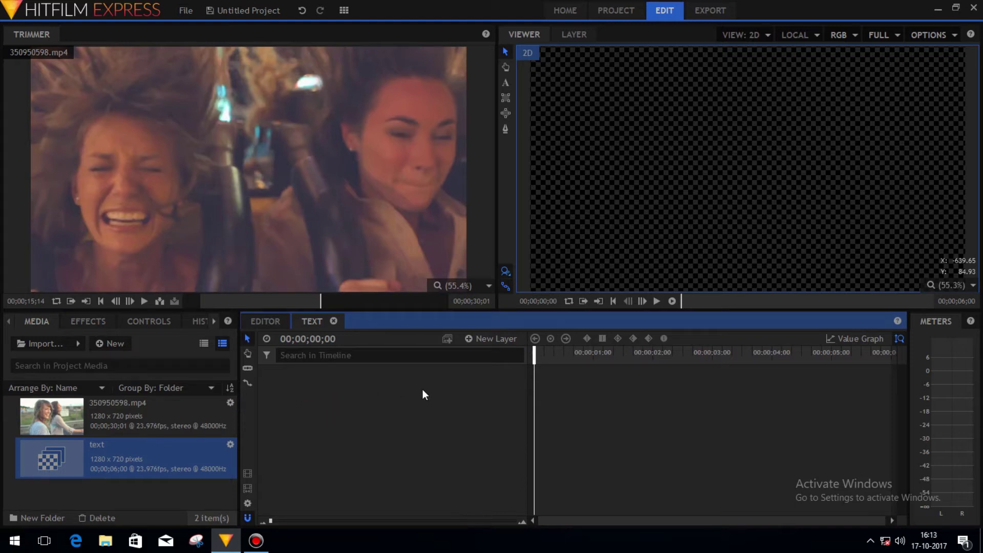
Add a 400 by 400 text layer to the composite shot and enter "Random Text" in it
{"action": "left_click", "coordinate": [487, 339]}
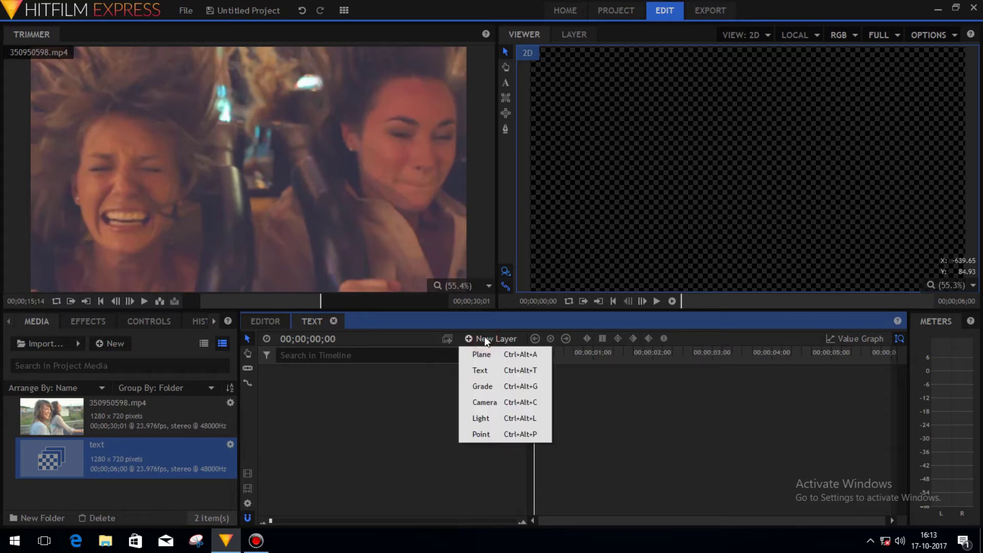
{"action": "left_click", "coordinate": [485, 371]}
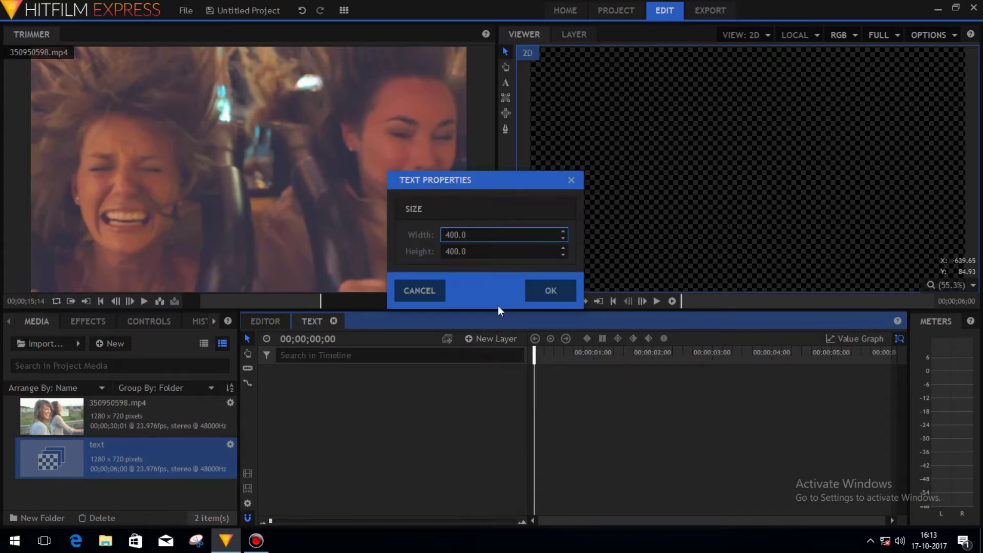
{"action": "left_click", "coordinate": [548, 290]}
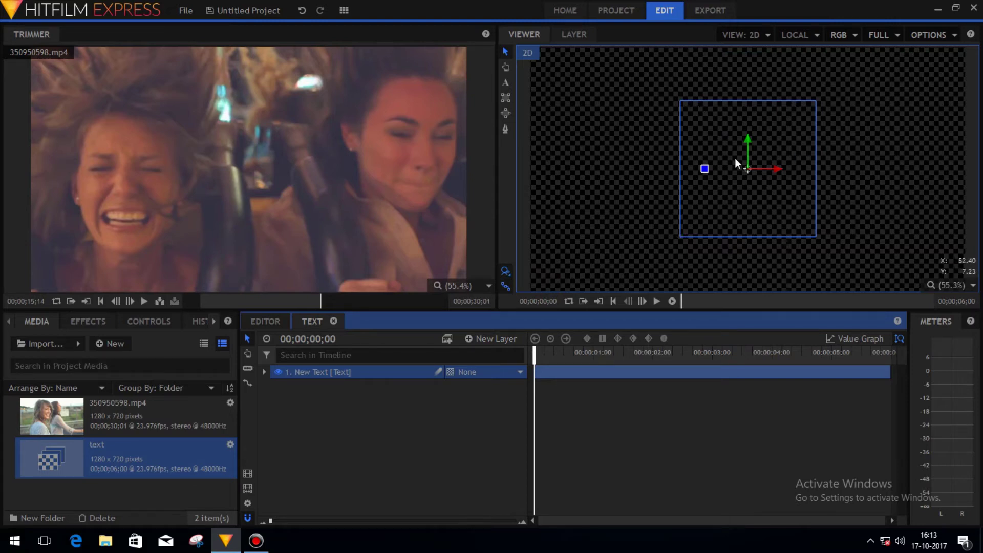
{"action": "key", "text": "t"}
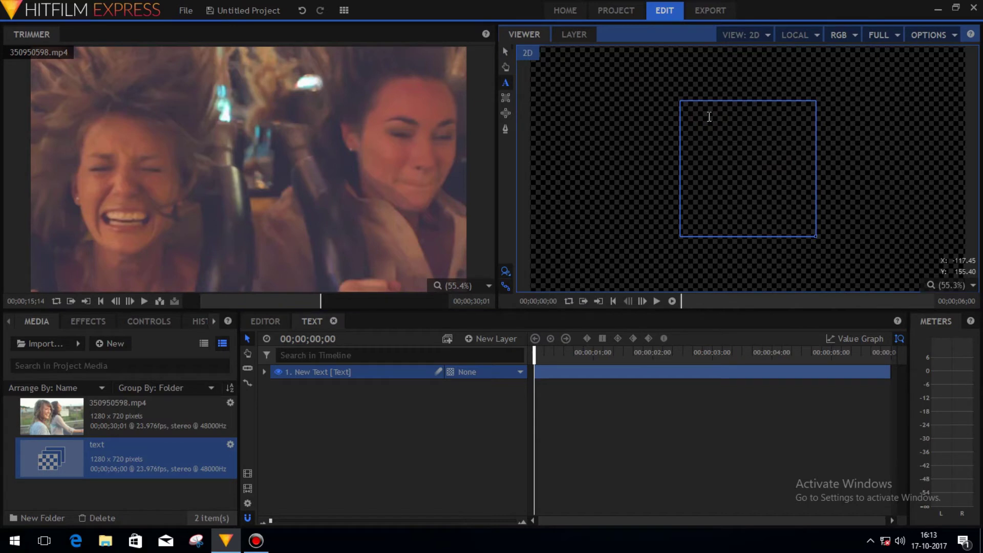
{"action": "type", "text": "Random "}
{"action": "type", "text": "Text"}
Select all of the "Random Text" text and set its font to Hot Deals in the text settings
{"action": "left_click_drag", "start_coordinate": [716, 129], "coordinate": [683, 109]}
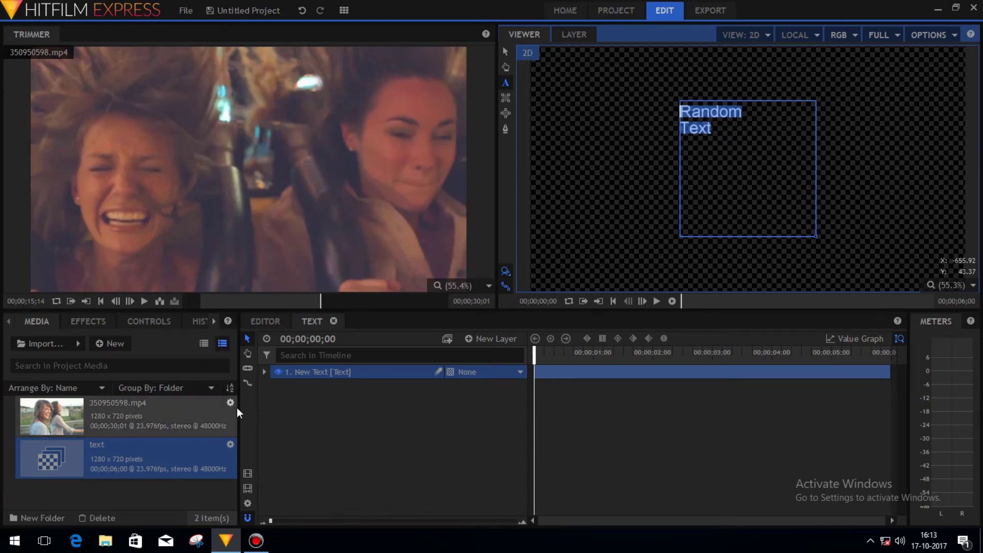
{"action": "left_click_drag", "start_coordinate": [239, 409], "coordinate": [295, 410]}
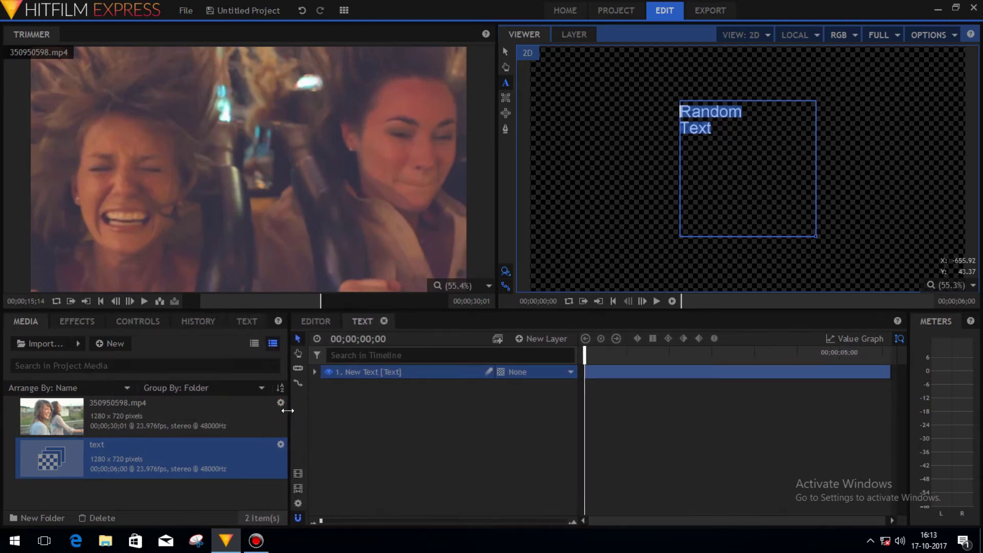
{"action": "left_click", "coordinate": [248, 320]}
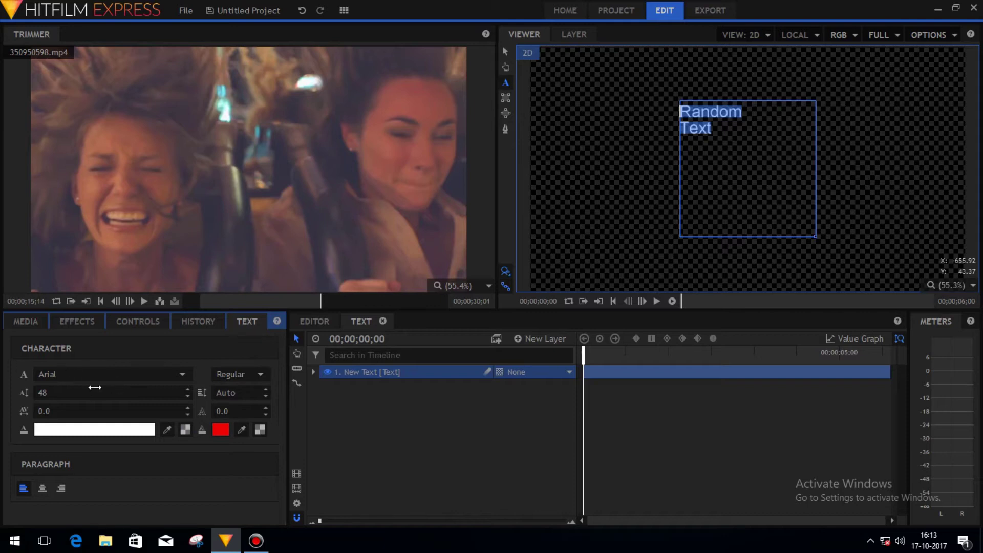
{"action": "left_click", "coordinate": [142, 383]}
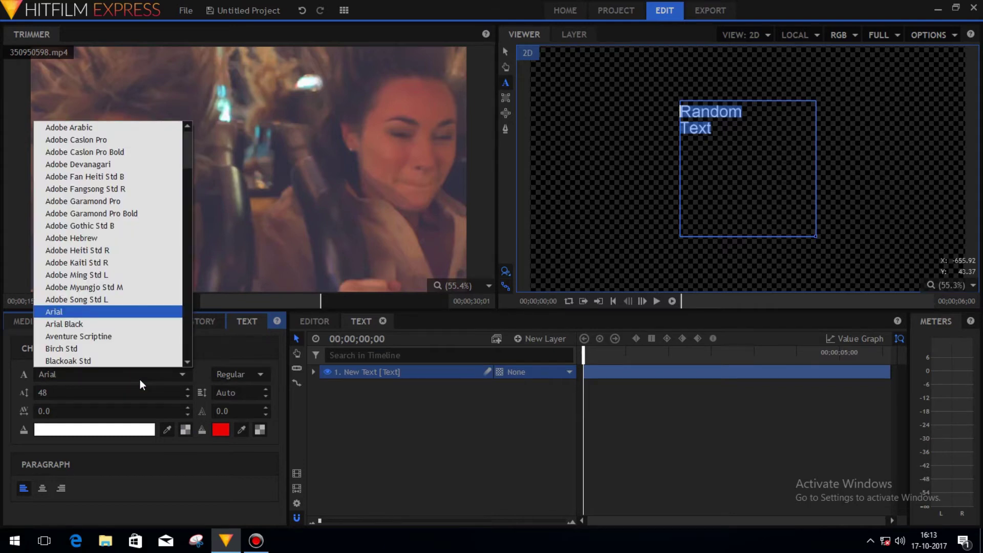
{"action": "key", "text": "Down"}
{"action": "key", "text": "Down"}
{"action": "key", "text": "Down"}
{"action": "key", "text": "Down"}
{"action": "key", "text": "Down"}
{"action": "key", "text": "Down"}
{"action": "key", "text": "Down"}
{"action": "key", "text": "Down"}
{"action": "key", "text": "Down"}
{"action": "key", "text": "Down"}
{"action": "key", "text": "Down"}
{"action": "key", "text": "Down"}
{"action": "key", "text": "Down"}
{"action": "key", "text": "Down"}
{"action": "key", "text": "Down"}
{"action": "key", "text": "Down"}
{"action": "key", "text": "Down"}
{"action": "key", "text": "Down"}
{"action": "key", "text": "Down"}
{"action": "key", "text": "Down"}
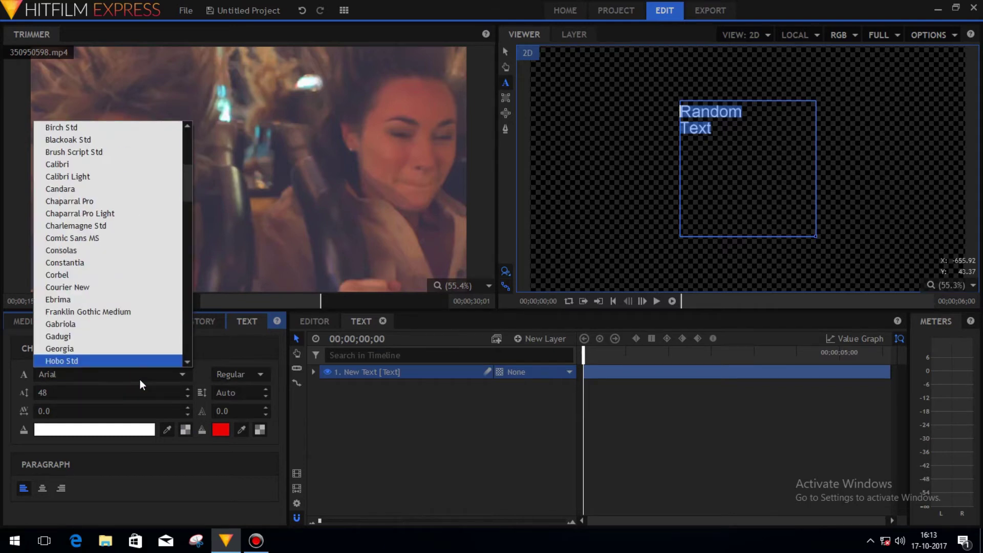
{"action": "key", "text": "Return"}
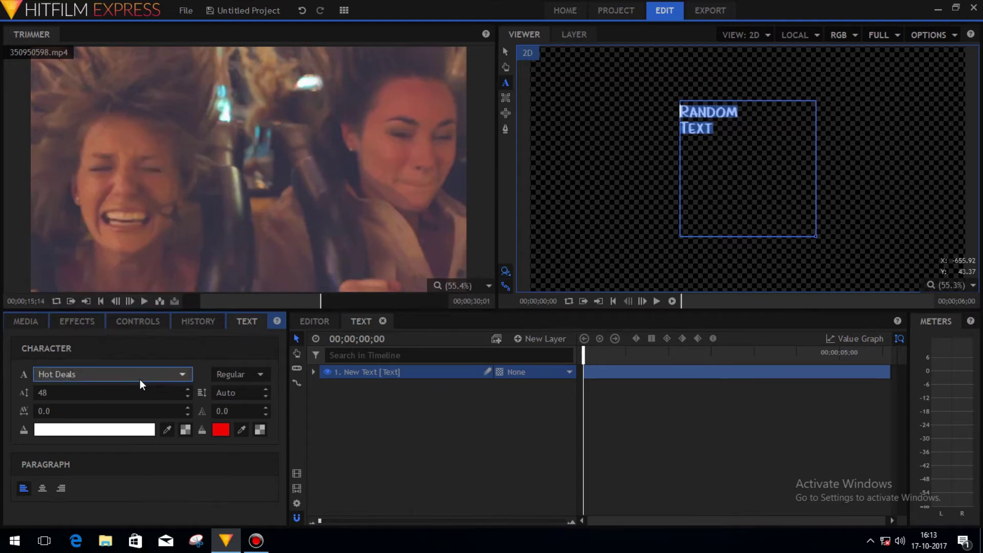
Center-align the selected text and set its font size to 125
{"action": "left_click", "coordinate": [43, 488]}
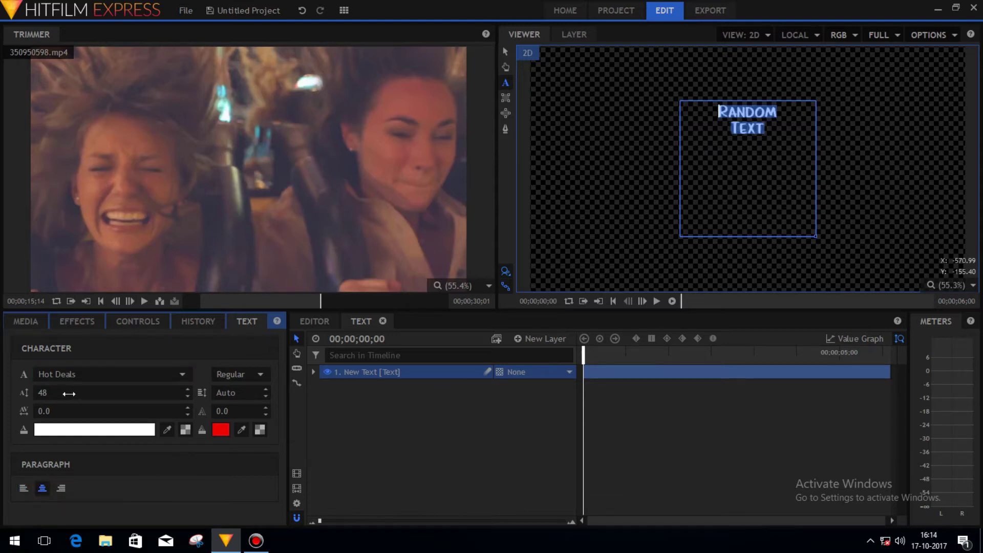
{"action": "mouse_move", "coordinate": [66, 394]}
{"action": "left_mouse_down"}
{"action": "mouse_move", "coordinate": [123, 394]}
{"action": "mouse_move", "coordinate": [69, 394]}
{"action": "left_mouse_up"}
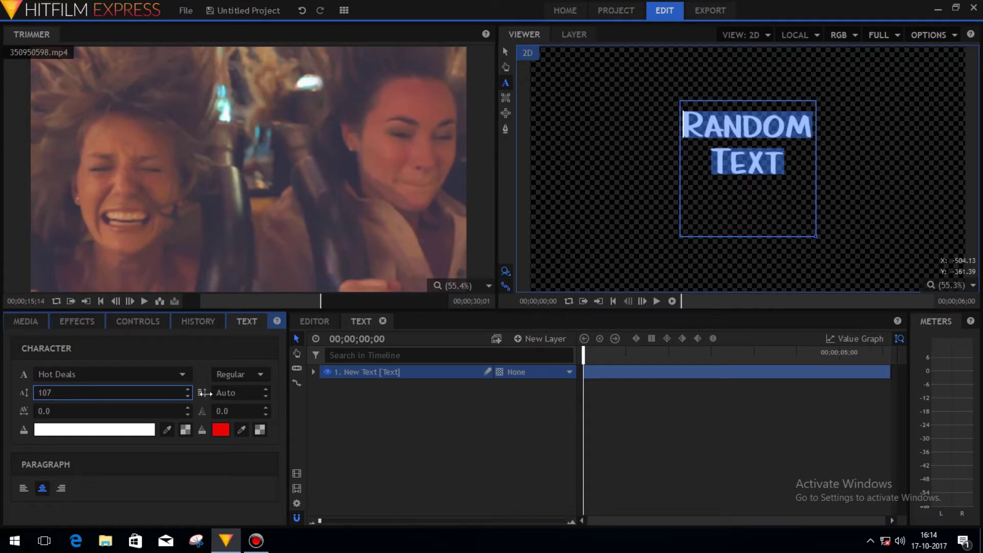
{"action": "left_click_drag", "start_coordinate": [92, 394], "coordinate": [105, 395]}
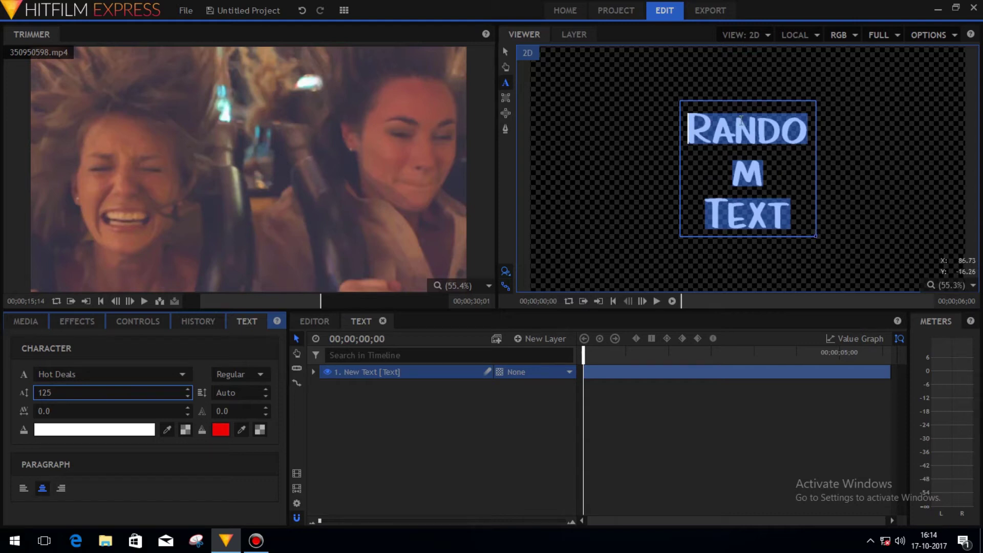
Make the text box wider and shorter so that "Random Text" fits on two lines, and deselect the text layer
{"action": "left_click", "coordinate": [816, 237]}
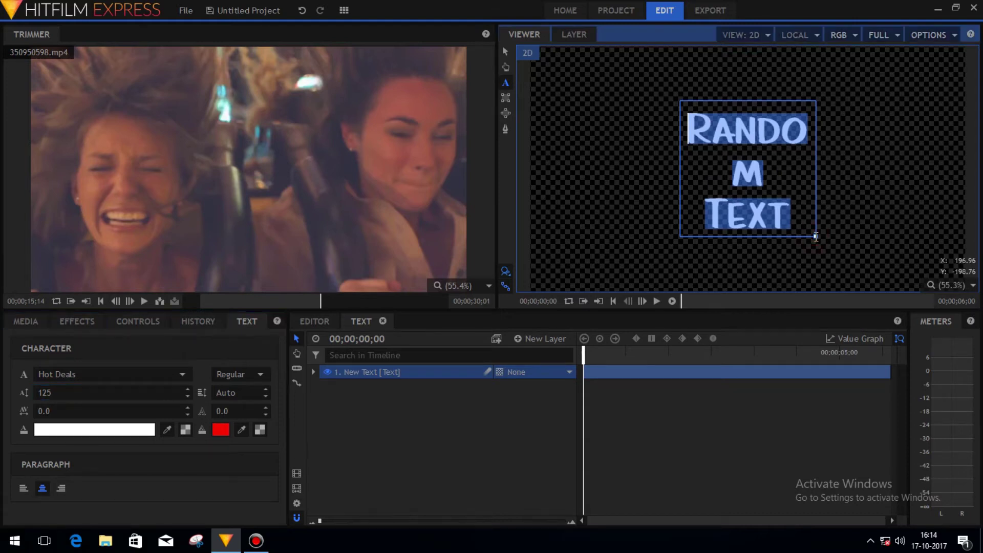
{"action": "left_click_drag", "start_coordinate": [816, 237], "coordinate": [842, 195]}
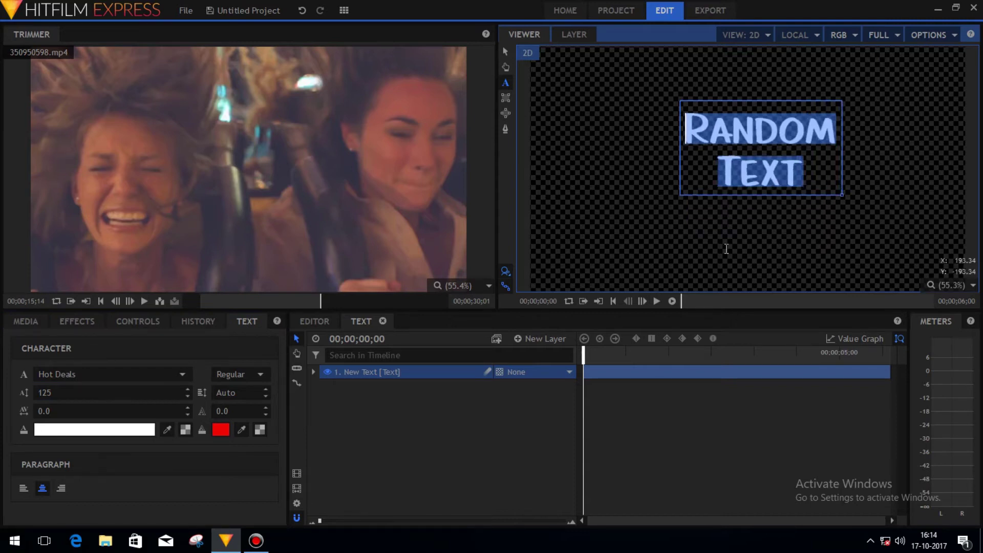
{"action": "left_click", "coordinate": [493, 428]}
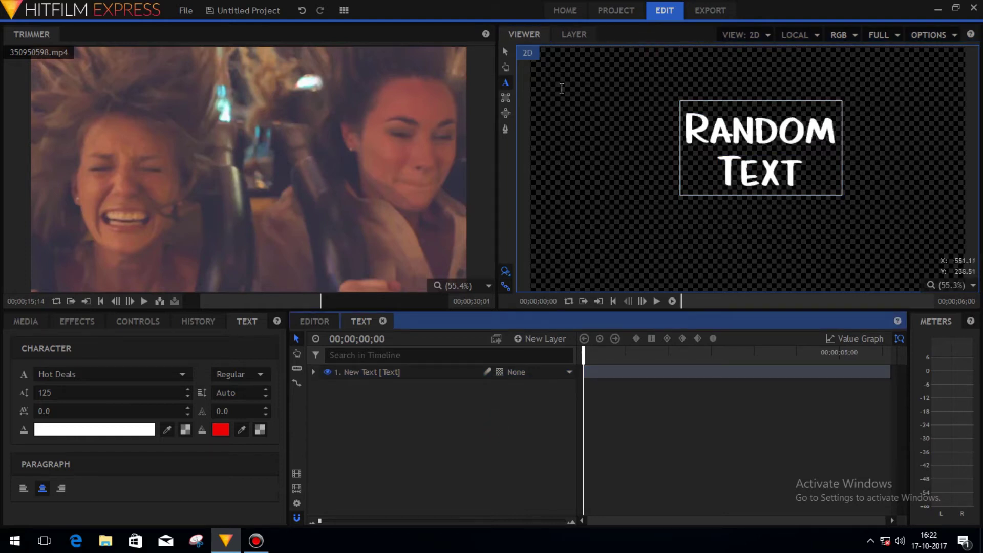
Close the text composite shot and place it on a new video track above the start of the 350950598.mp4 clip
{"action": "left_click", "coordinate": [23, 323]}
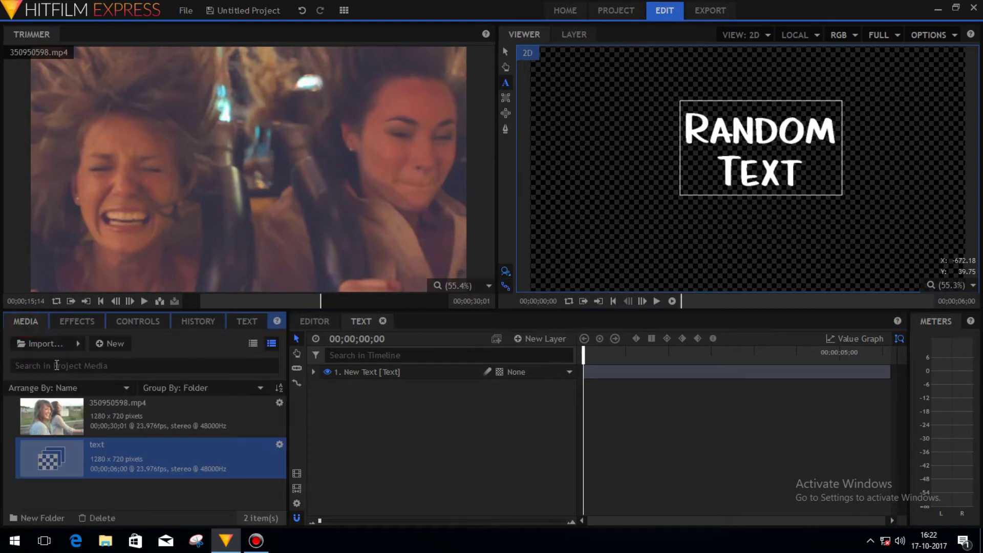
{"action": "left_click", "coordinate": [383, 321]}
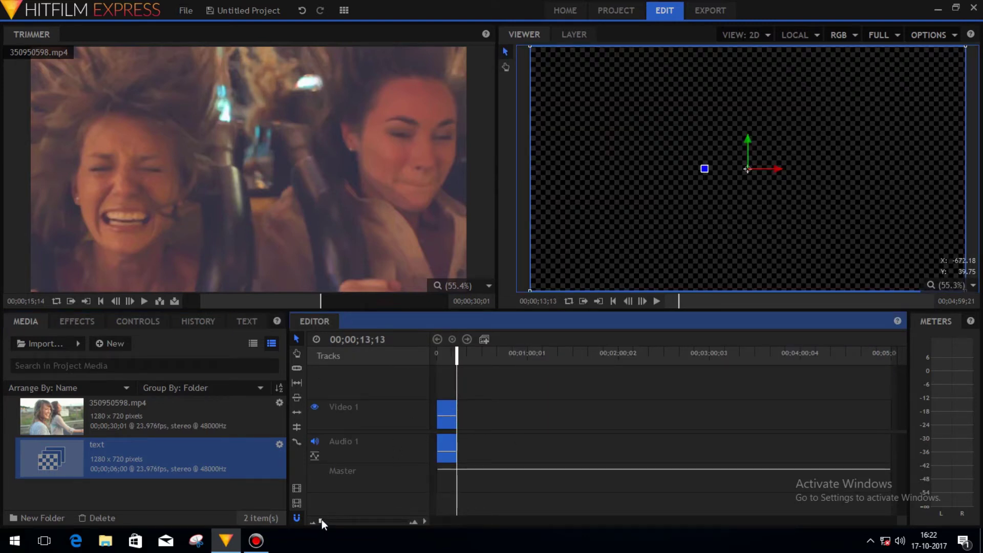
{"action": "left_click_drag", "start_coordinate": [321, 521], "coordinate": [328, 523]}
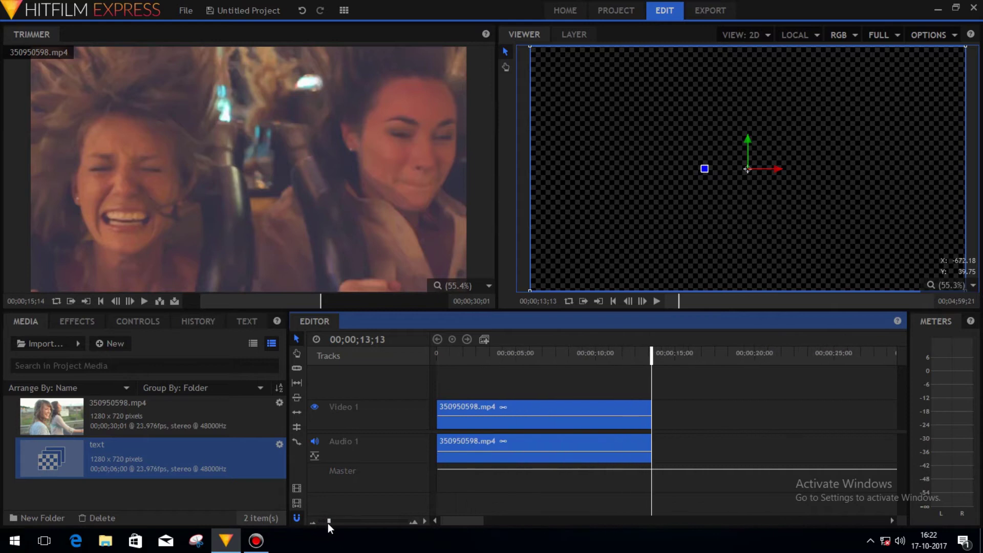
{"action": "left_click", "coordinate": [434, 519]}
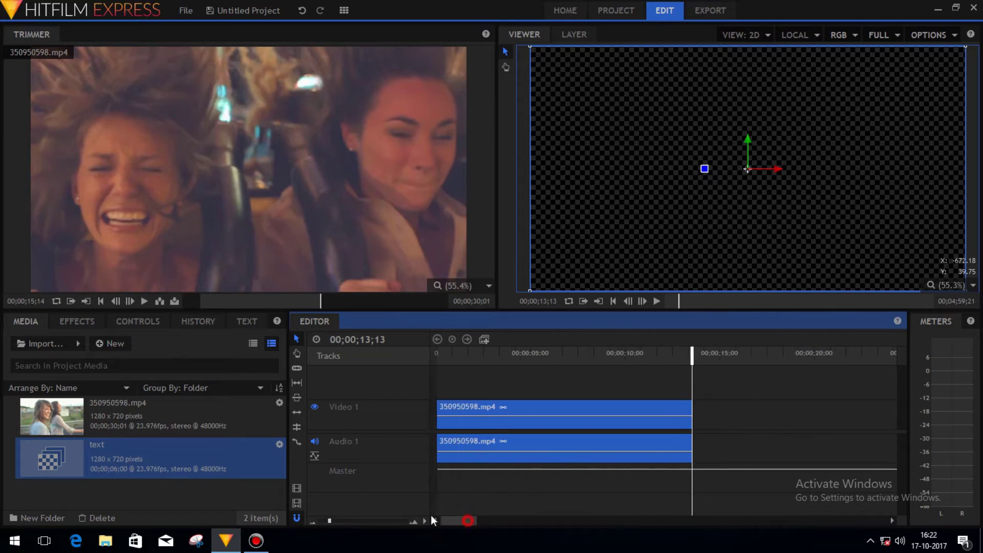
{"action": "left_click", "coordinate": [134, 496]}
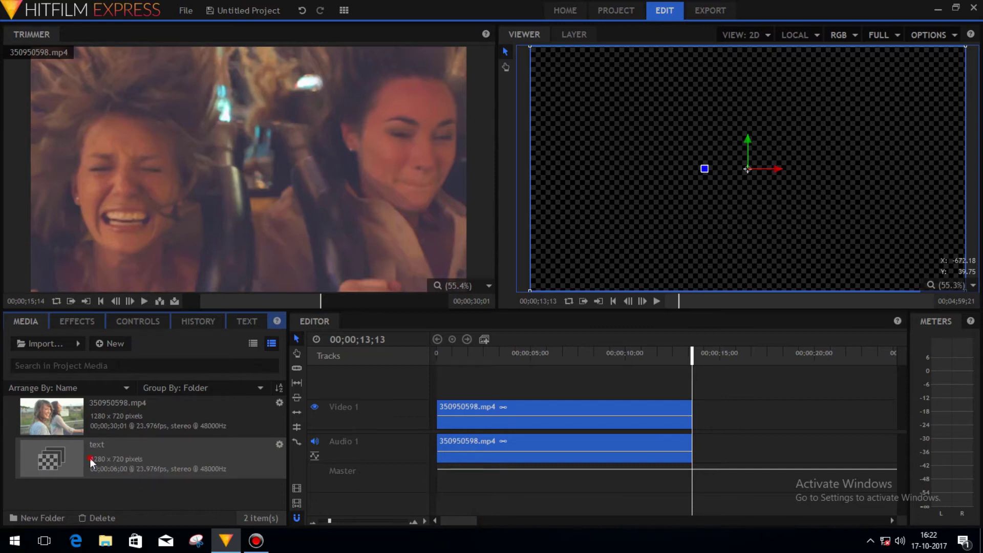
{"action": "left_click_drag", "start_coordinate": [90, 458], "coordinate": [447, 388]}
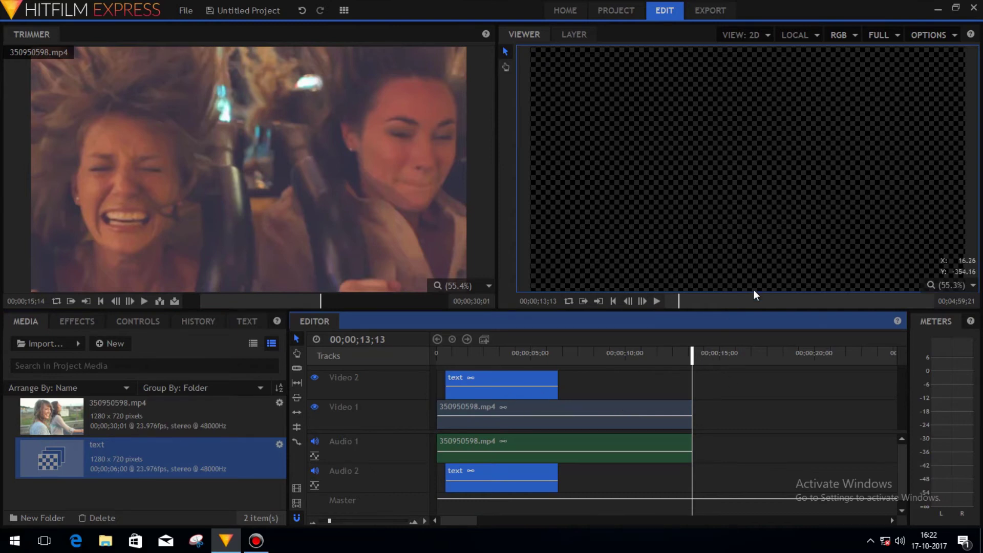
Set the viewer quality to Half and move the text to the lower-left area of the video frame at 00;00;00;13
{"action": "left_click", "coordinate": [890, 36]}
{"action": "left_click", "coordinate": [889, 85]}
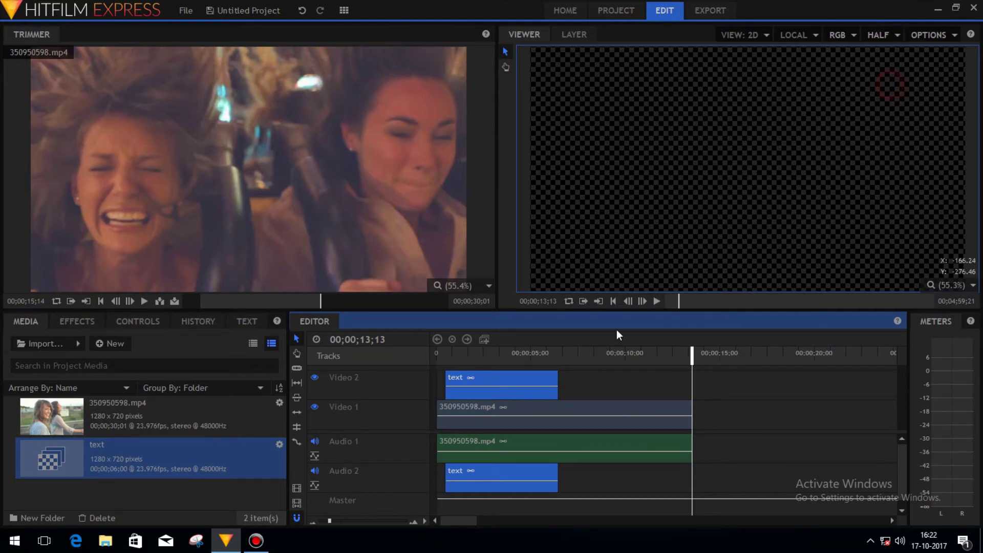
{"action": "left_click", "coordinate": [446, 356]}
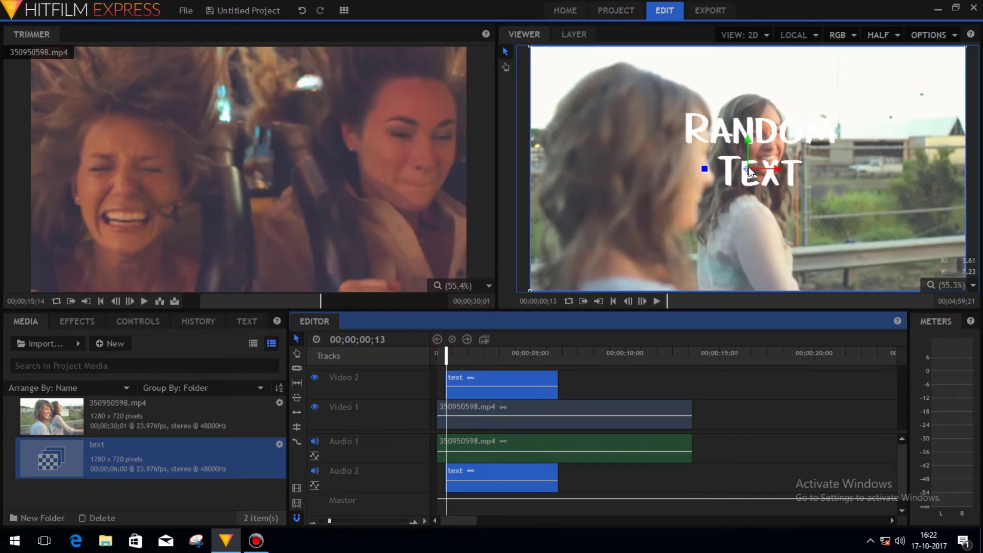
{"action": "left_click_drag", "start_coordinate": [742, 175], "coordinate": [605, 257]}
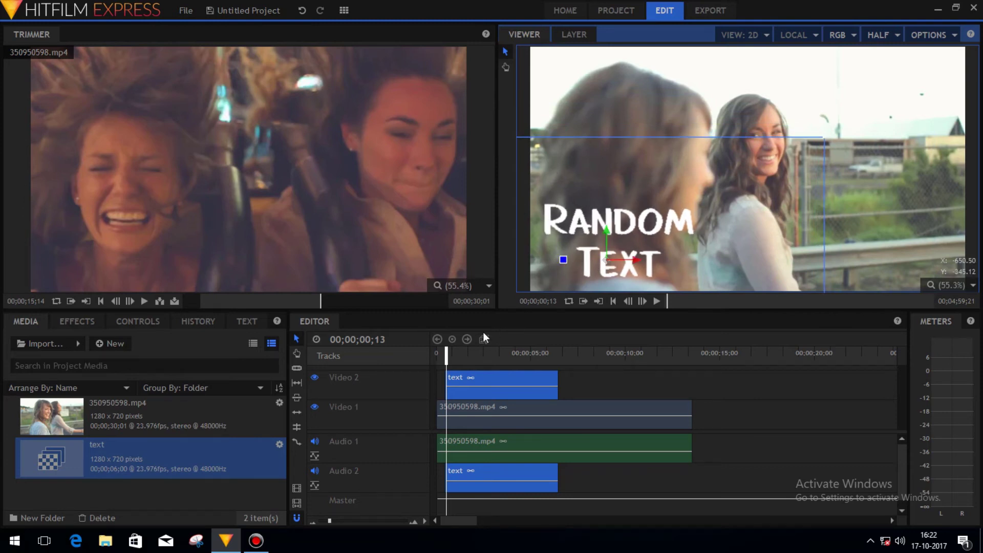
Play back the sequence with the text overlay and delete the text composite shot from the timeline
{"action": "left_click", "coordinate": [655, 301]}
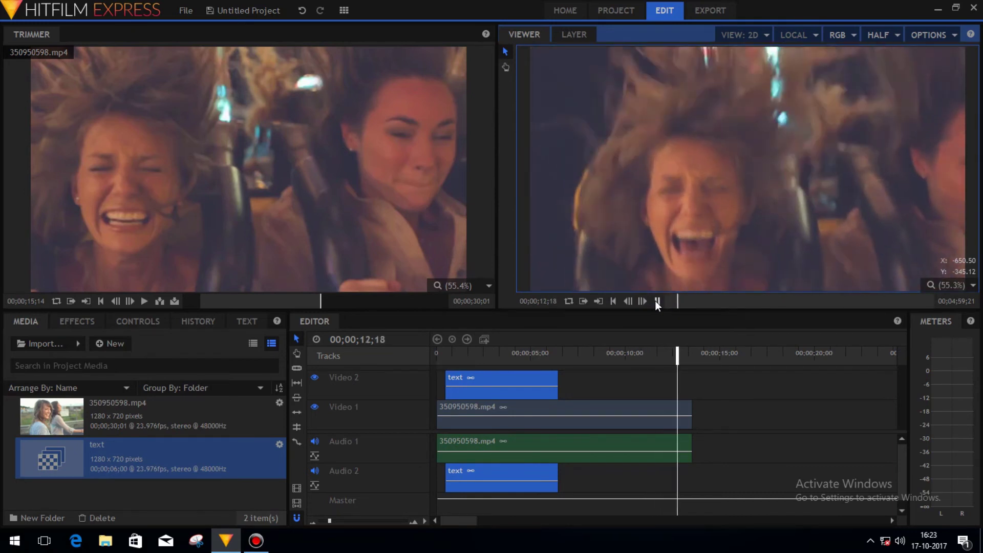
{"action": "left_click", "coordinate": [657, 301]}
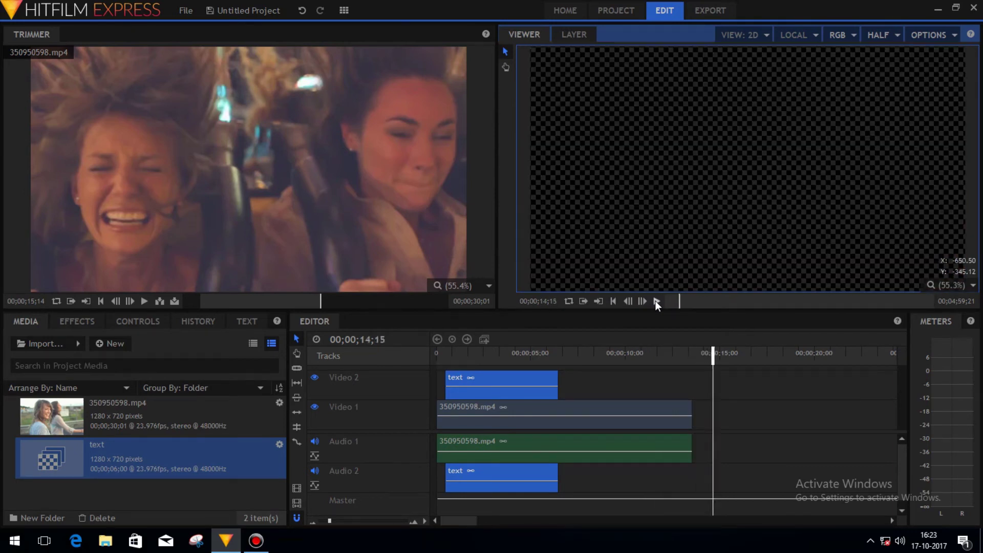
{"action": "right_click", "coordinate": [495, 377]}
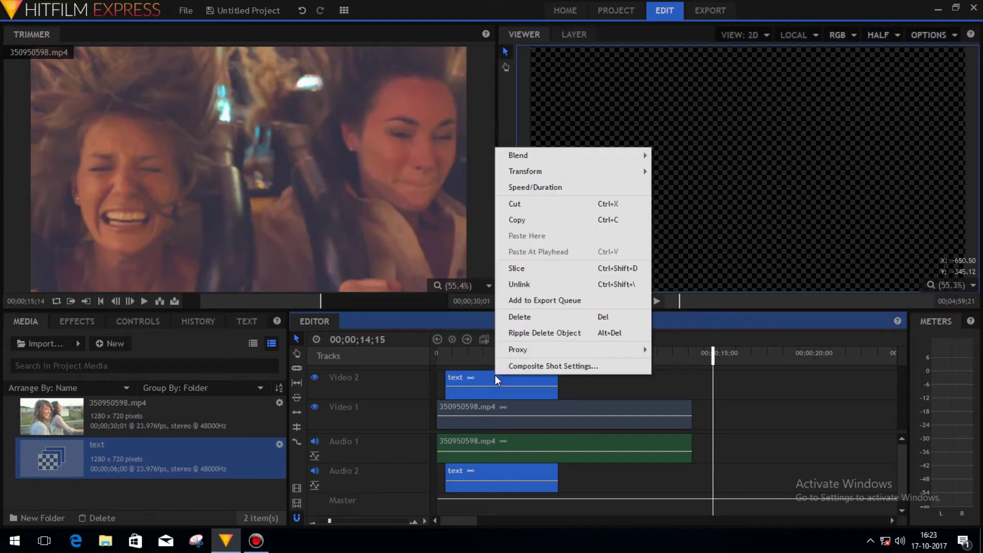
{"action": "left_click", "coordinate": [524, 315]}
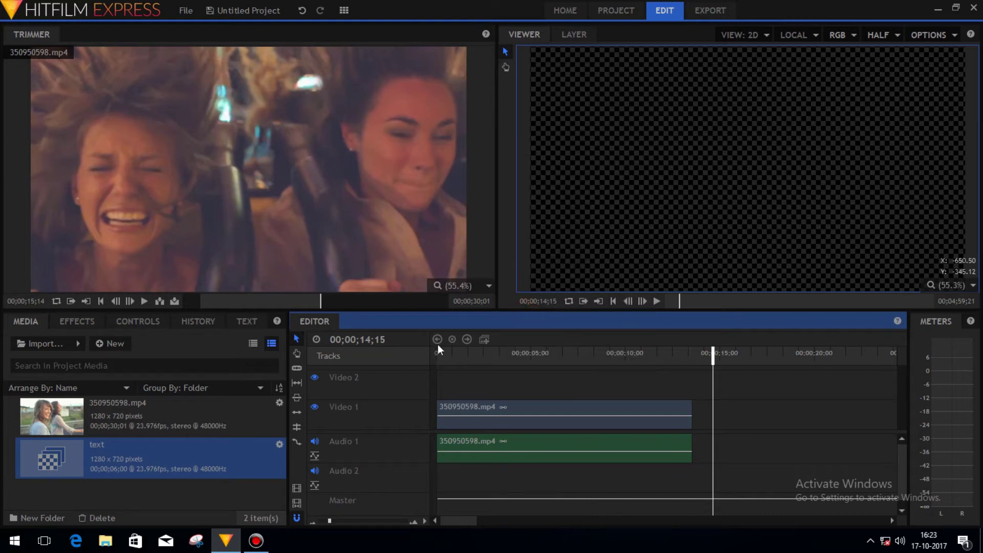
Import the hitfilm-pro image from the Desktop folder into the project media
{"action": "left_click", "coordinate": [182, 489]}
{"action": "left_click", "coordinate": [46, 344]}
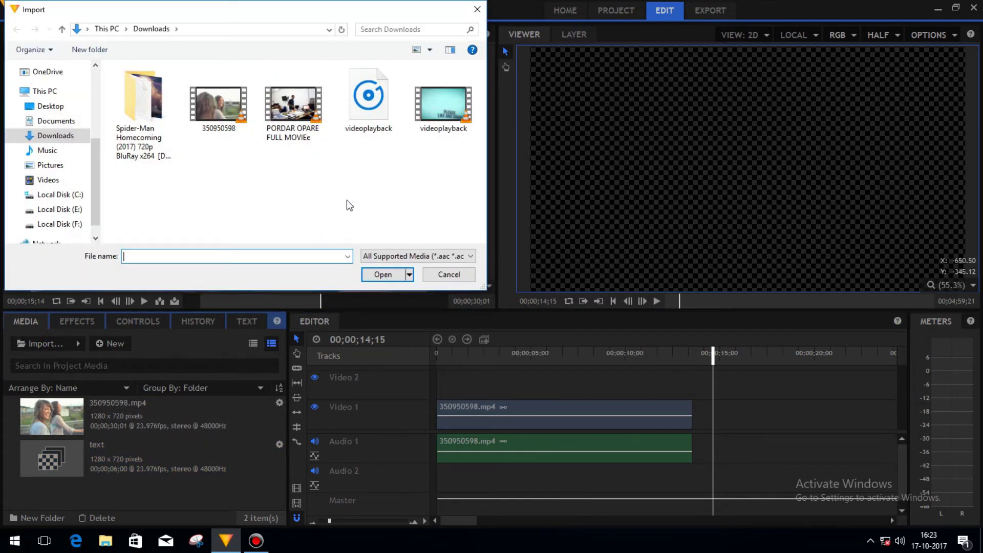
{"action": "left_click", "coordinate": [49, 108]}
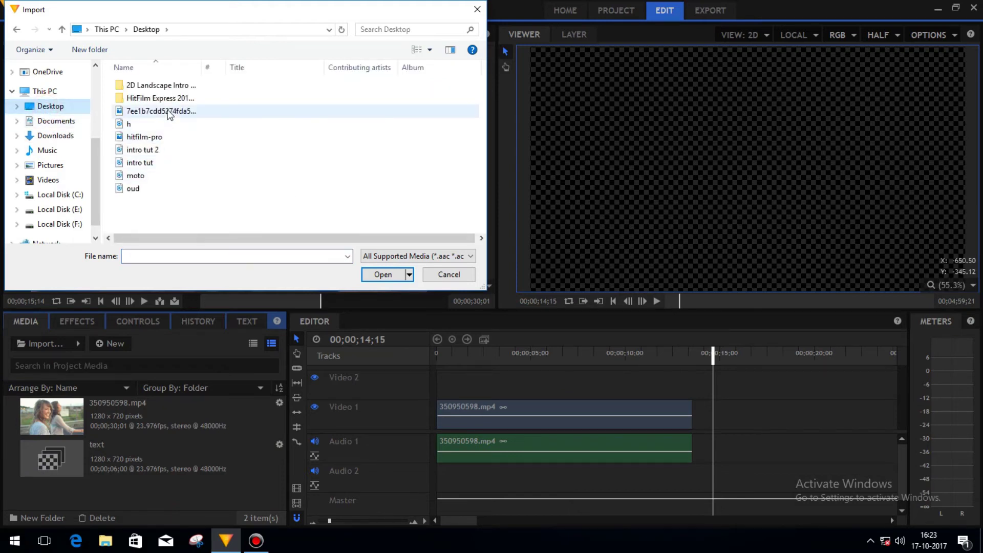
{"action": "left_click", "coordinate": [140, 137]}
{"action": "left_click", "coordinate": [381, 274]}
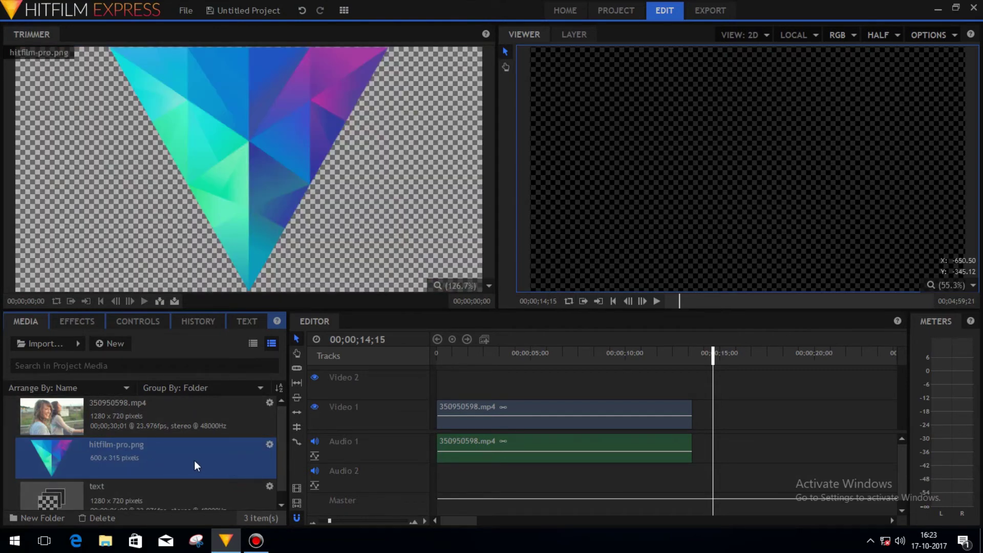
Place hitfilm-pro.png on the Video 2 track above the clip and move the logo to the lower-right area of the video frame
{"action": "left_click_drag", "start_coordinate": [166, 460], "coordinate": [454, 389]}
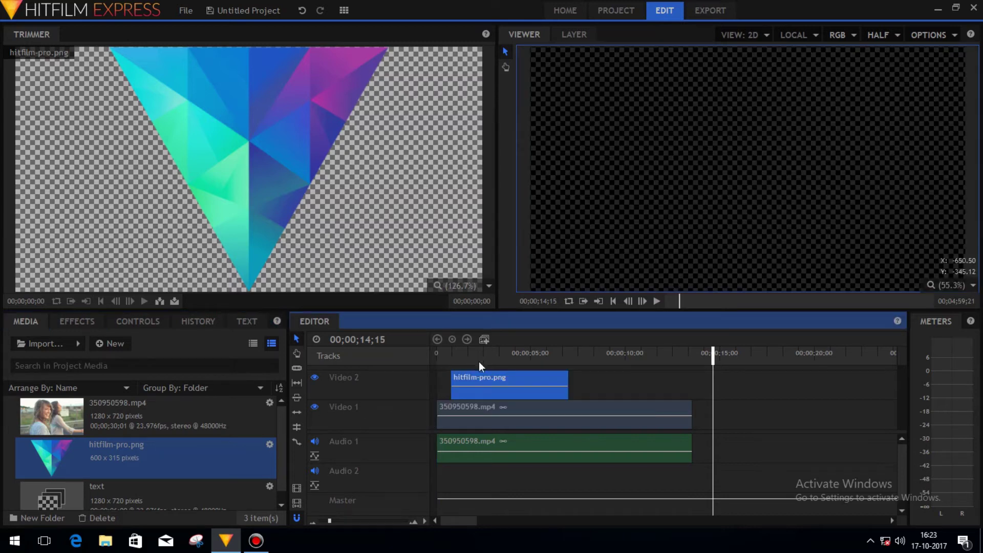
{"action": "left_click", "coordinate": [460, 354]}
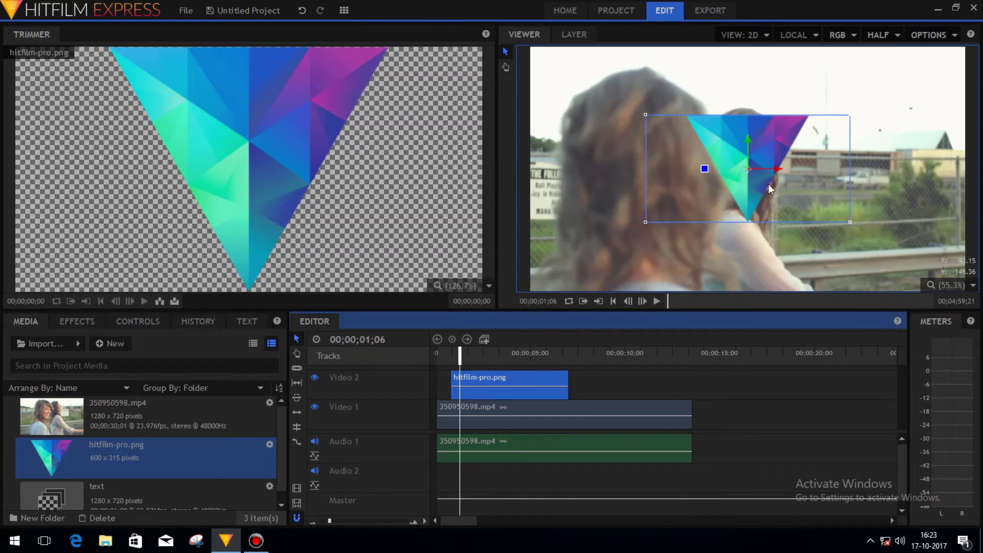
{"action": "left_click", "coordinate": [748, 168]}
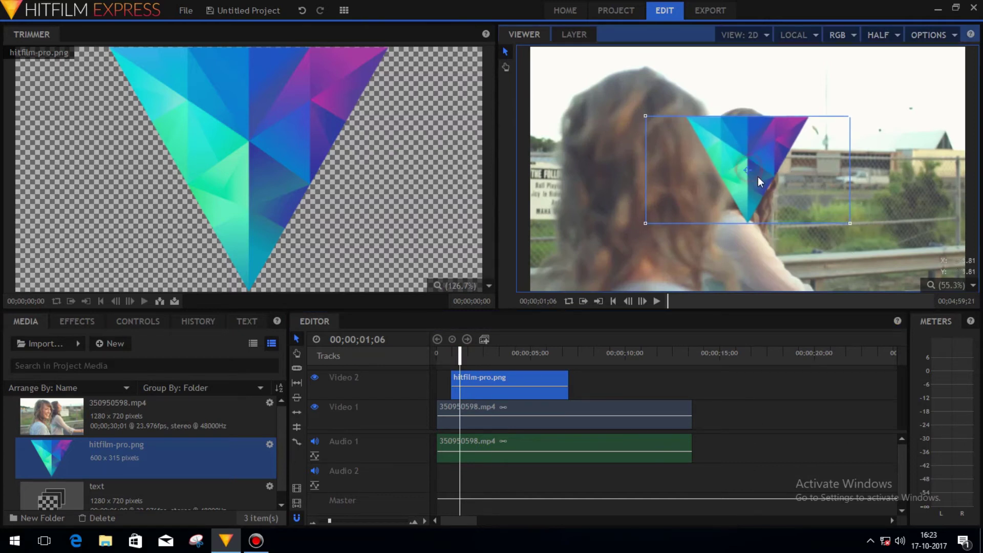
{"action": "left_click_drag", "start_coordinate": [758, 178], "coordinate": [854, 230]}
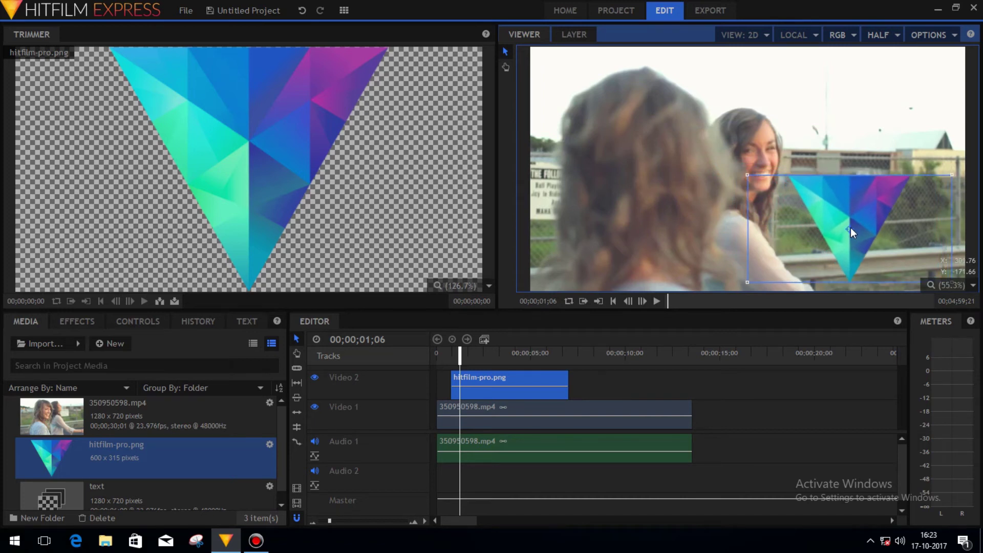
{"action": "left_click", "coordinate": [746, 174]}
{"action": "left_click_drag", "start_coordinate": [746, 174], "coordinate": [748, 174]}
{"action": "key", "text": "ctrl+z"}
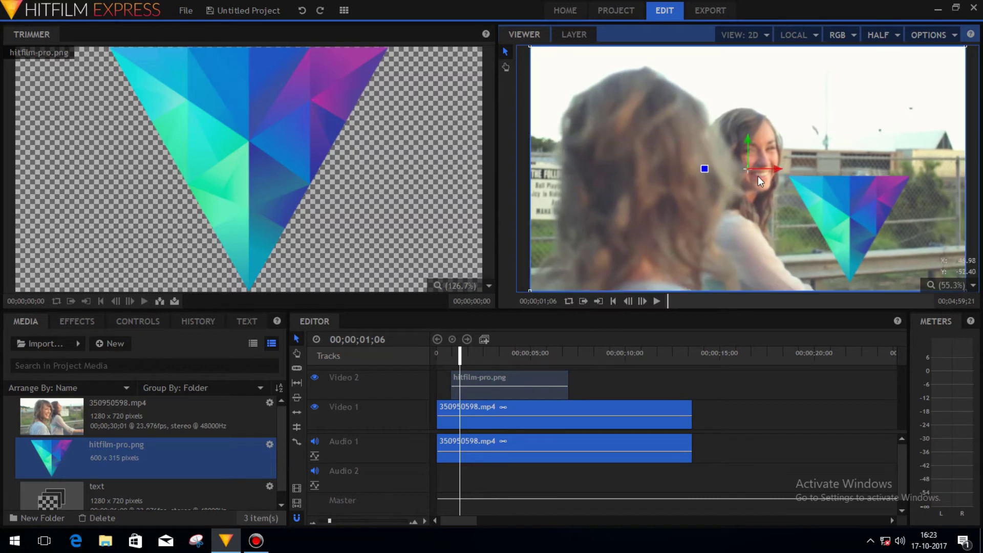
Select the hitfilm-pro.png logo in the viewer and scale it down slightly from its upper-left corner
{"action": "left_click", "coordinate": [819, 204]}
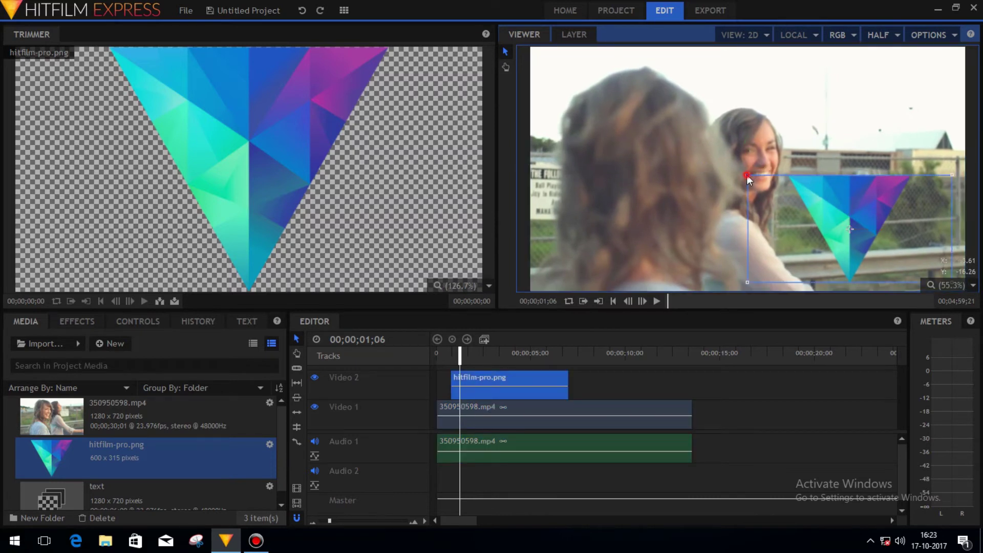
{"action": "mouse_move", "coordinate": [746, 174]}
{"action": "left_mouse_down"}
{"action": "mouse_move", "coordinate": [791, 214]}
{"action": "mouse_move", "coordinate": [756, 178]}
{"action": "mouse_move", "coordinate": [757, 188]}
{"action": "mouse_move", "coordinate": [782, 186]}
{"action": "mouse_move", "coordinate": [763, 177]}
{"action": "left_mouse_up"}
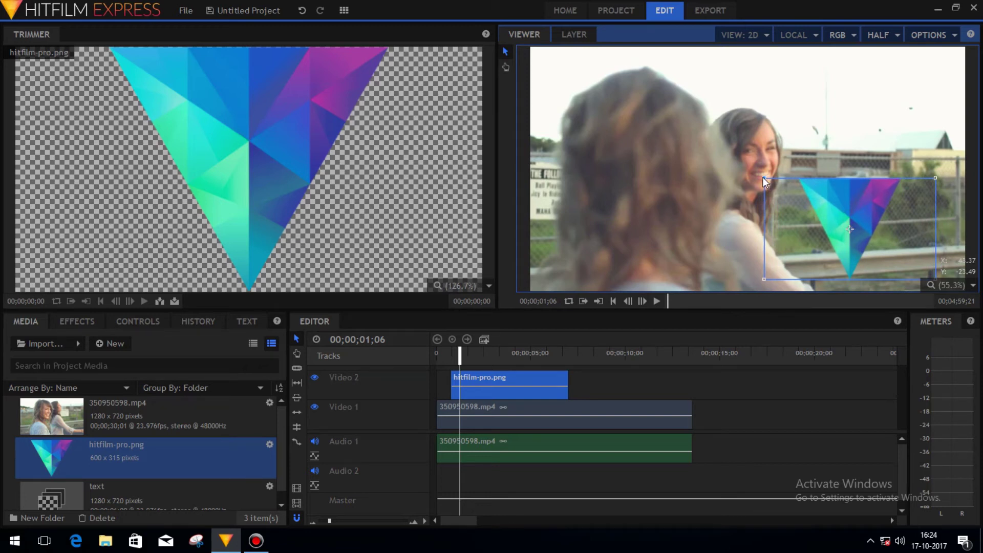
Scale the hitfilm-pro.png logo down further and move it into the lower-right corner of the video frame
{"action": "left_click_drag", "start_coordinate": [764, 183], "coordinate": [794, 193]}
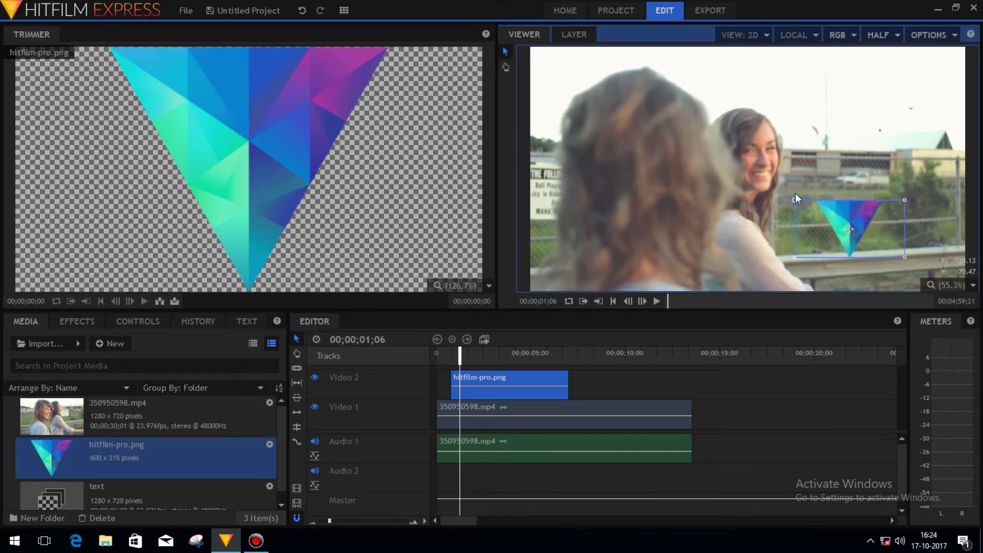
{"action": "left_click_drag", "start_coordinate": [849, 228], "coordinate": [885, 252]}
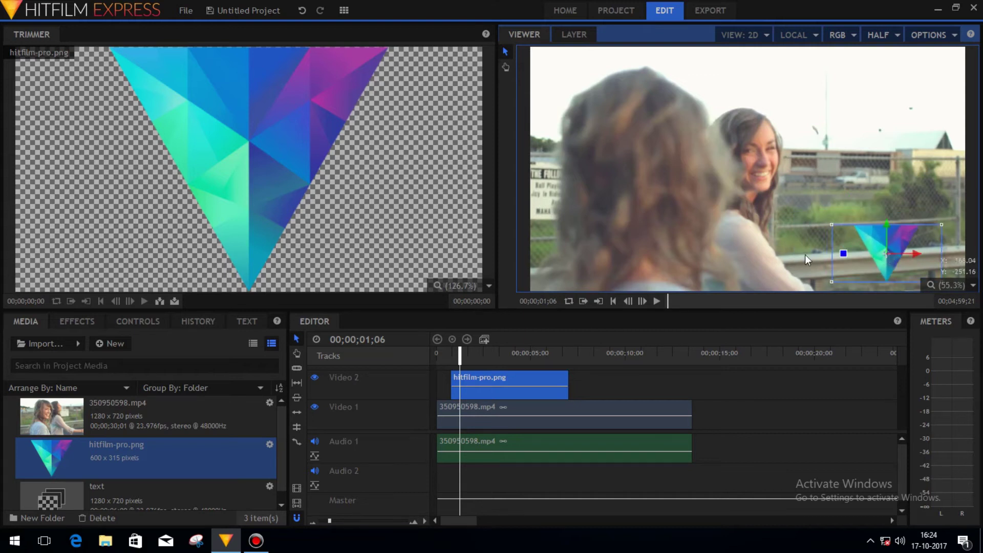
Play back the sequence to check the logo overlay on the video clip
{"action": "left_click", "coordinate": [656, 301]}
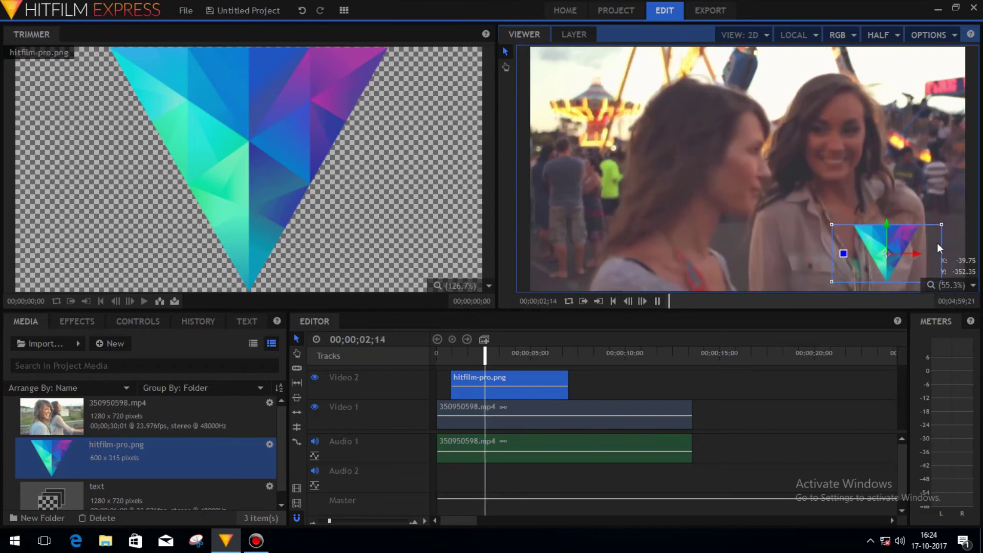
{"action": "left_click", "coordinate": [871, 194]}
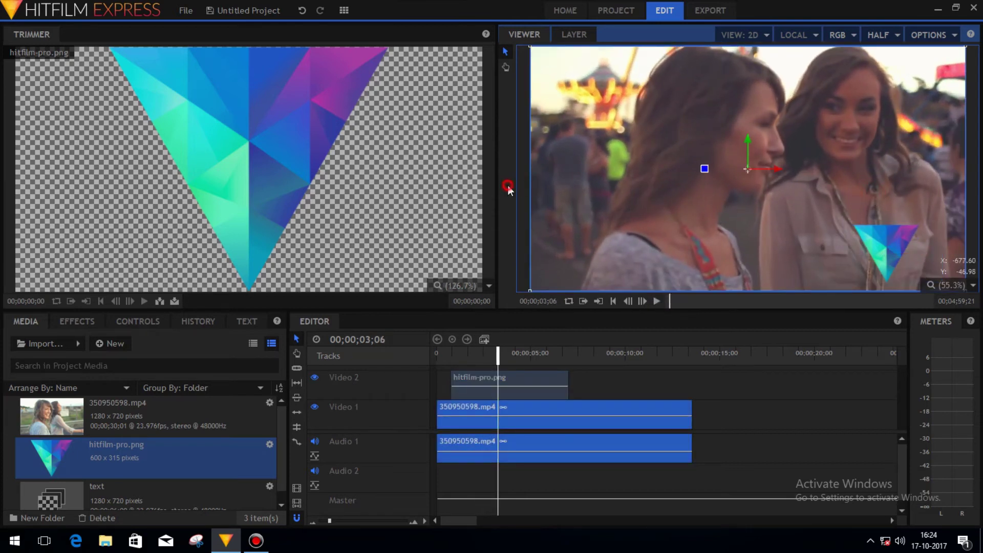
{"action": "left_click", "coordinate": [497, 225]}
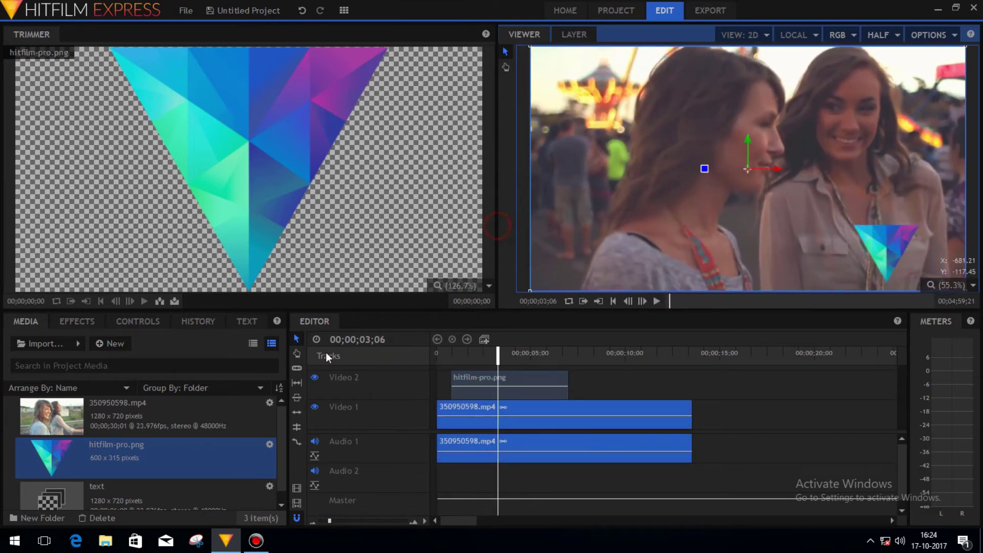
{"action": "left_click", "coordinate": [296, 337]}
{"action": "key", "text": "space"}
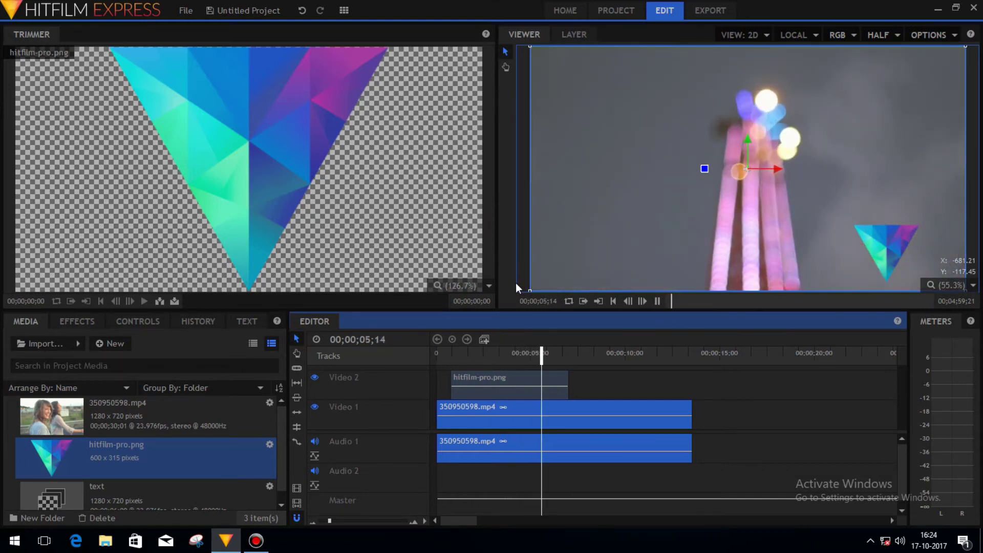
{"action": "key", "text": "space"}
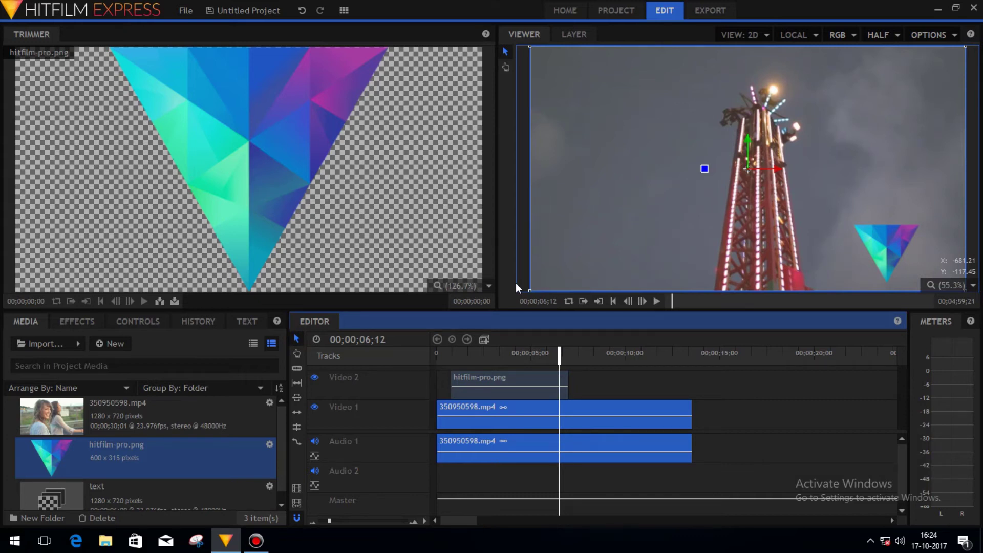
Delete the hitfilm-pro.png clip from the Video 2 track
{"action": "left_click", "coordinate": [497, 378]}
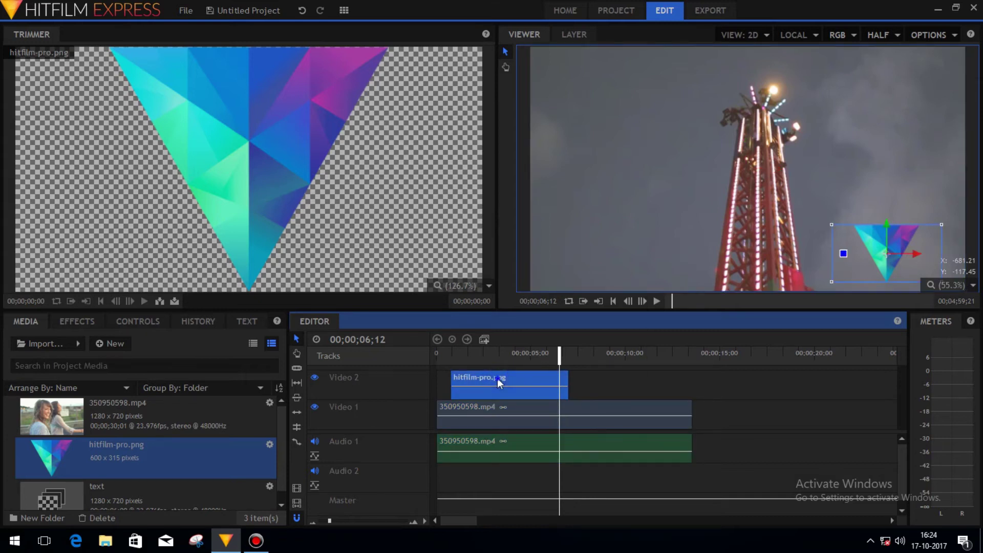
{"action": "right_click", "coordinate": [497, 378]}
{"action": "left_click", "coordinate": [525, 353]}
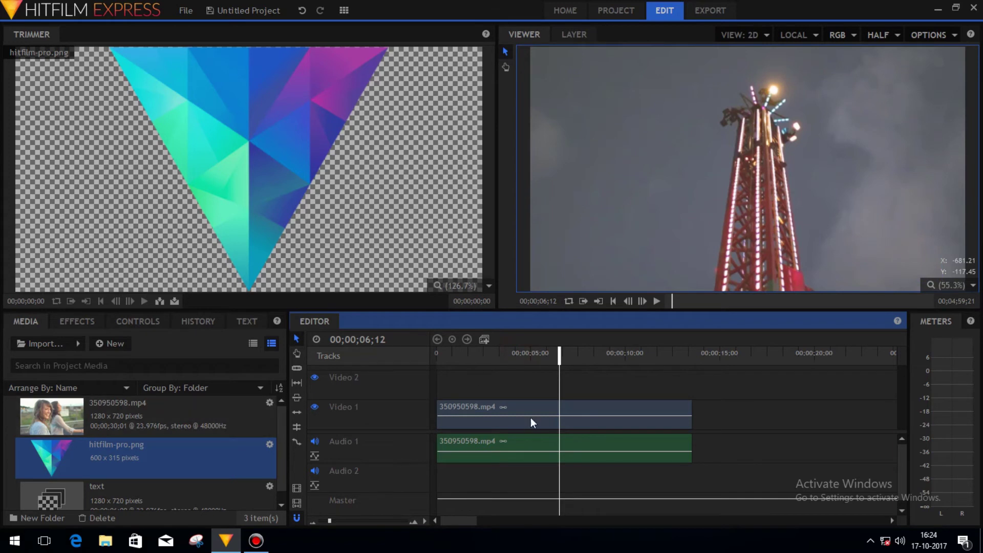
Set the speed of the 350950598.mp4 clip to 50% and play back part of the slowed clip
{"action": "right_click", "coordinate": [538, 405]}
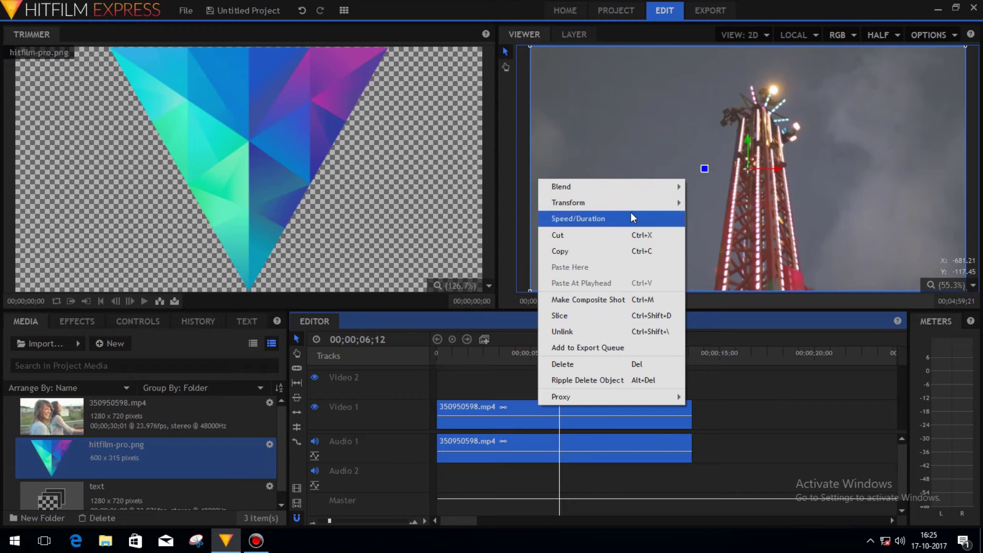
{"action": "mouse_move", "coordinate": [640, 190]}
{"action": "left_click", "coordinate": [579, 217]}
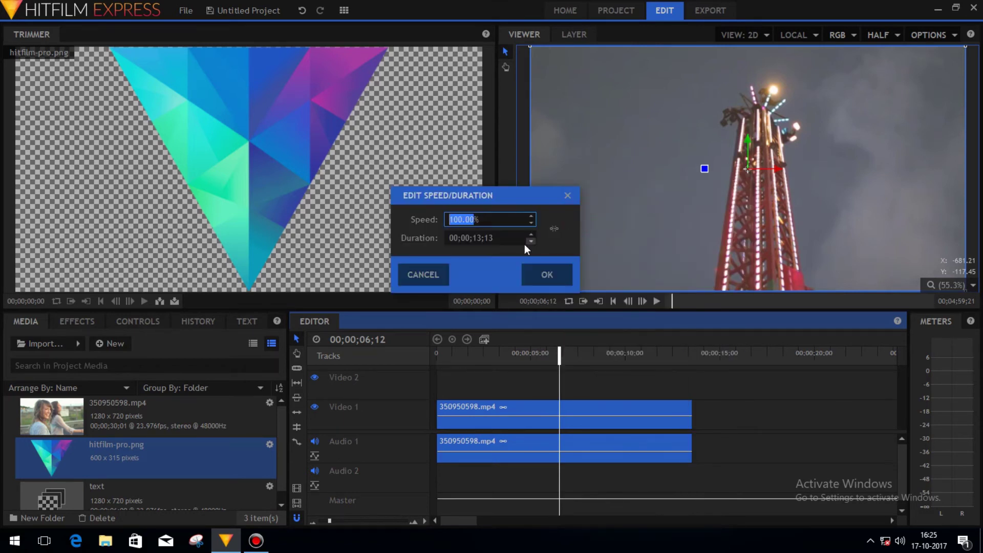
{"action": "left_click", "coordinate": [474, 218]}
{"action": "key", "text": "Left"}
{"action": "key", "text": "Left"}
{"action": "key", "text": "Left"}
{"action": "key", "text": "BackSpace"}
{"action": "key", "text": "BackSpace"}
{"action": "key", "text": "BackSpace"}
{"action": "type", "text": "50"}
{"action": "left_click", "coordinate": [534, 270]}
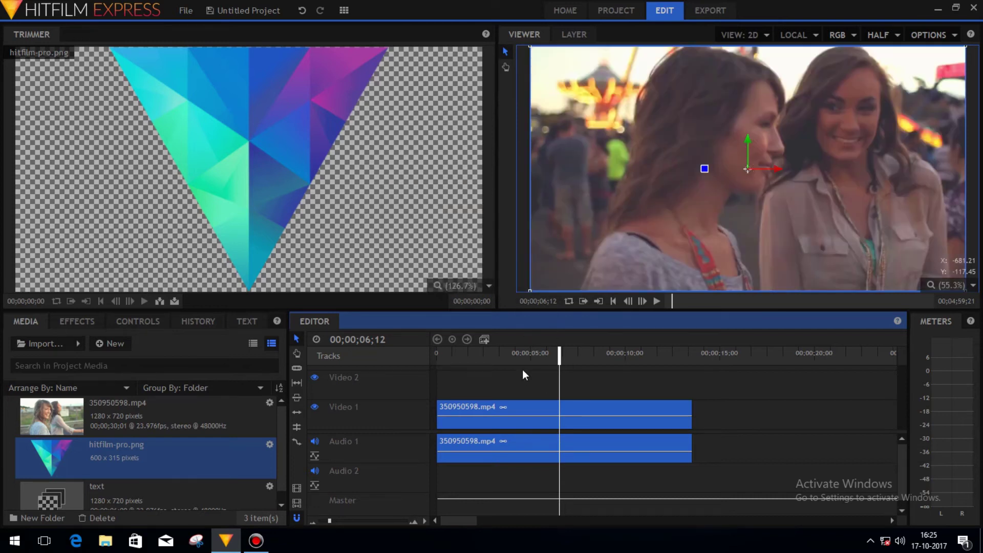
{"action": "left_click", "coordinate": [656, 301]}
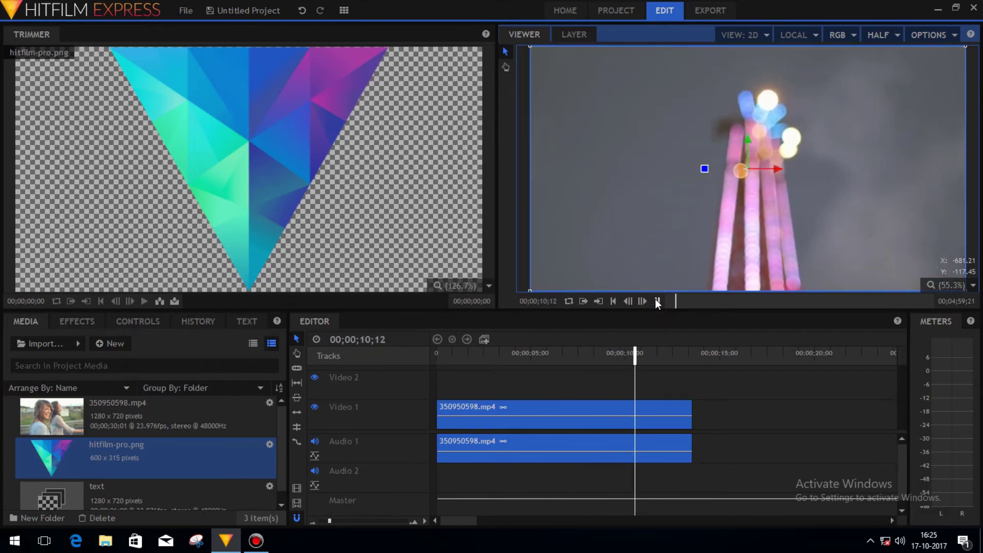
{"action": "left_click", "coordinate": [657, 302]}
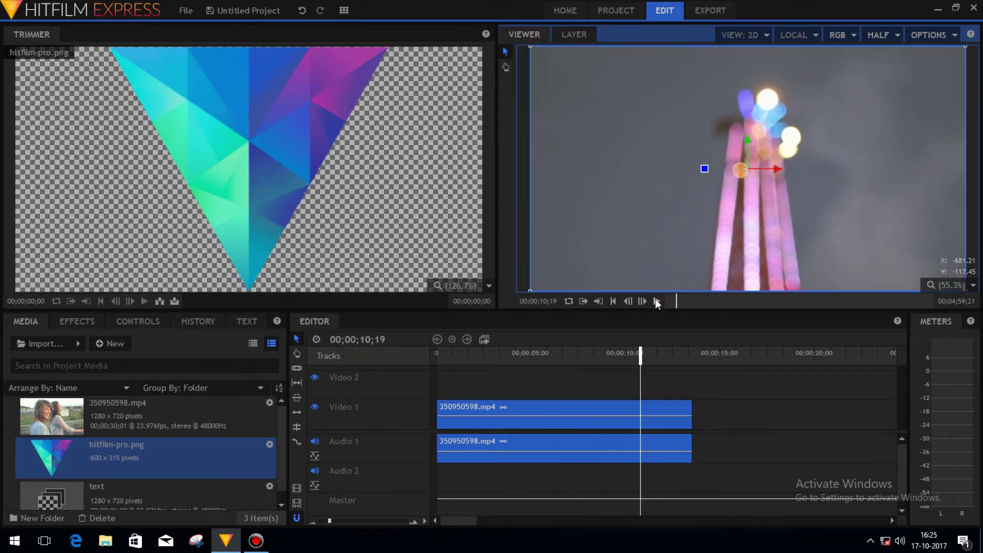
Set the speed of the 350950598.mp4 clip to 200% and play it back to the end
{"action": "right_click", "coordinate": [564, 407]}
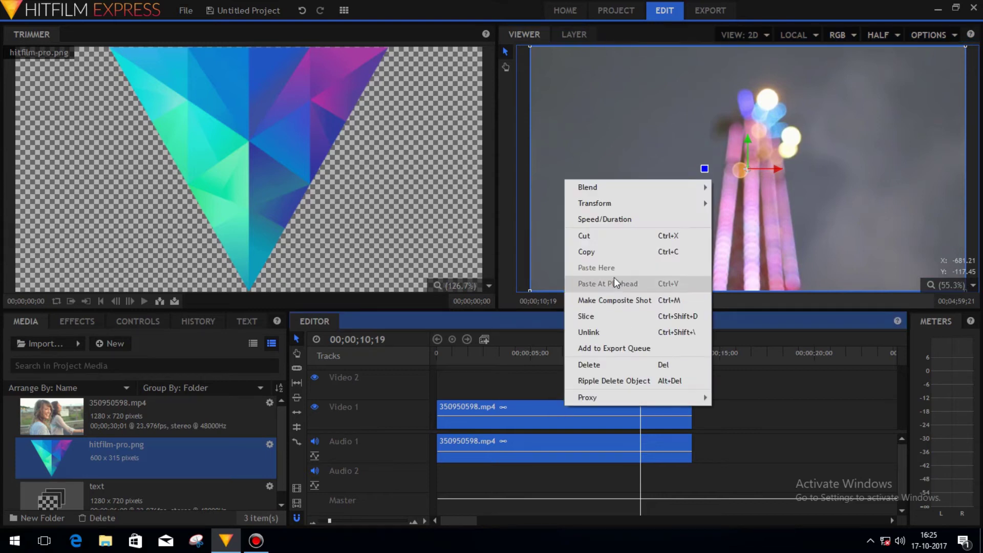
{"action": "left_click", "coordinate": [605, 220]}
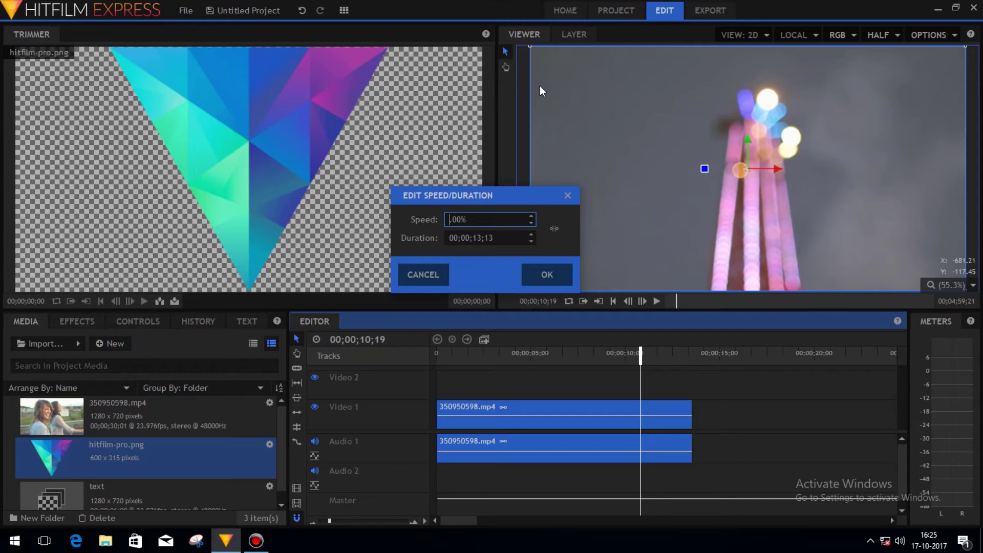
{"action": "type", "text": "200"}
{"action": "left_click", "coordinate": [546, 273]}
{"action": "left_click", "coordinate": [657, 303]}
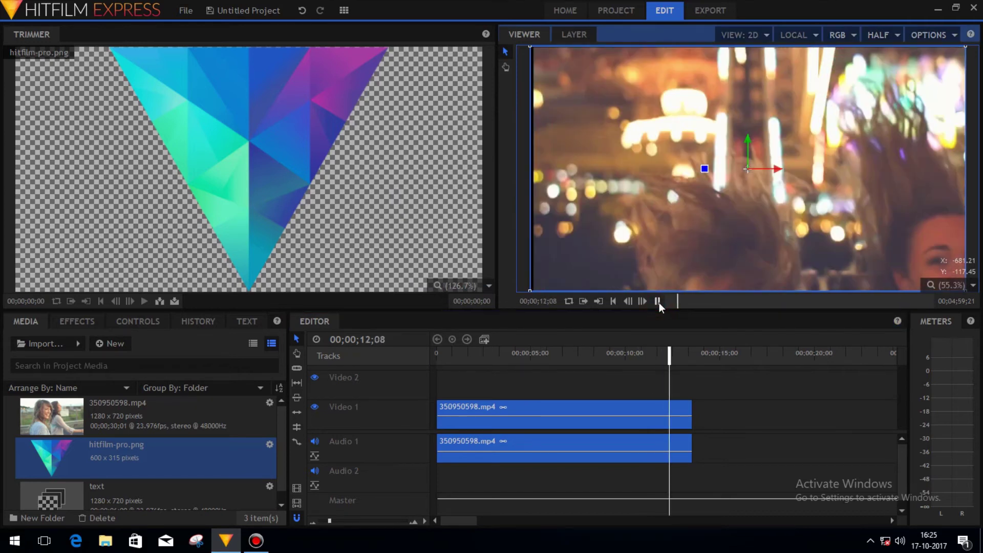
{"action": "left_click", "coordinate": [657, 301]}
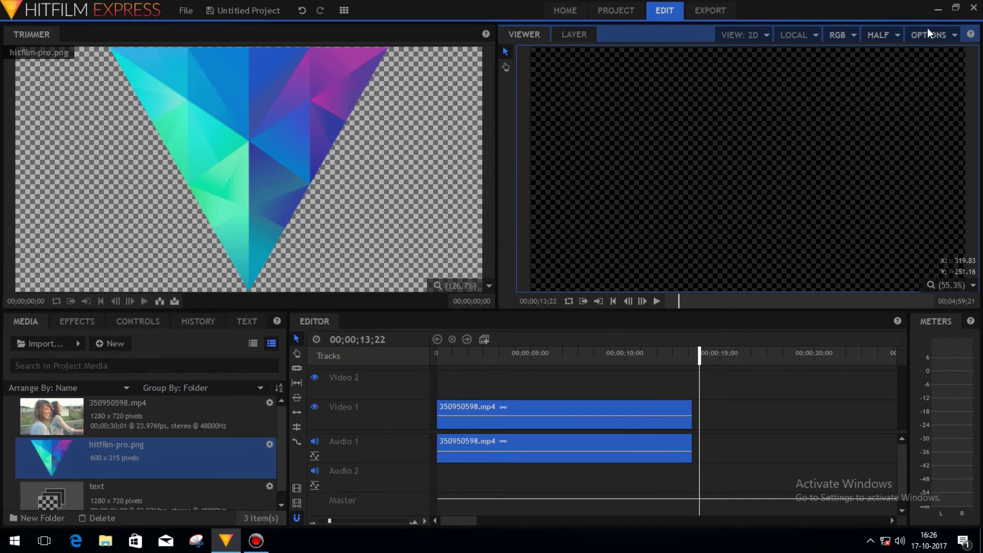
Set the viewer's playback quality to Quarter and play back the sequence from 00;00;08;11
{"action": "left_click", "coordinate": [889, 35]}
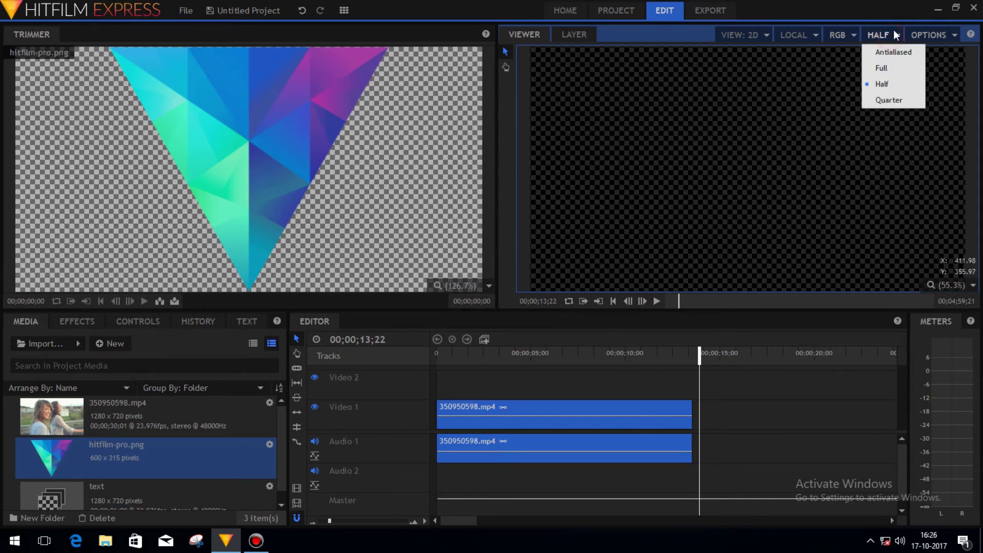
{"action": "left_click", "coordinate": [887, 101]}
{"action": "left_click", "coordinate": [597, 360]}
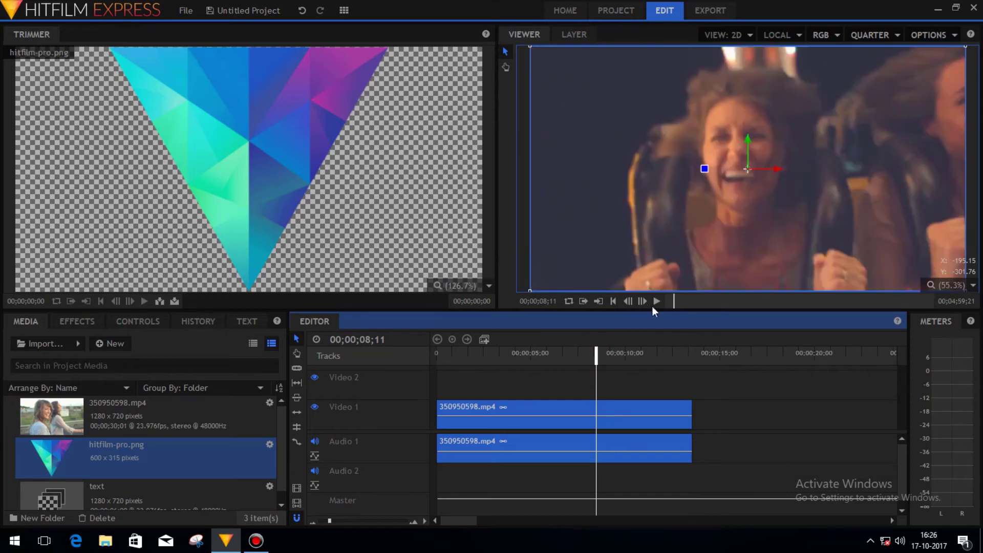
{"action": "left_click", "coordinate": [656, 302]}
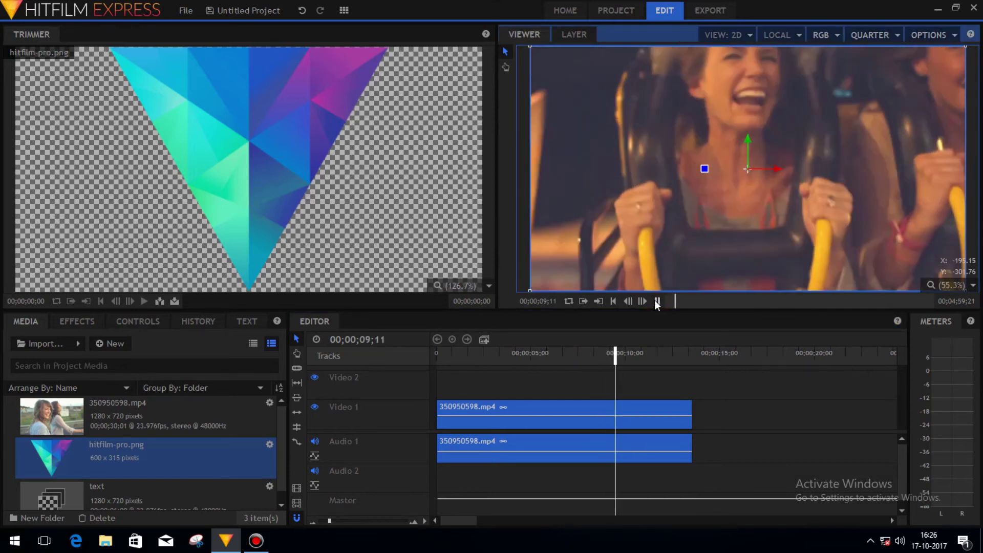
{"action": "left_click", "coordinate": [536, 337]}
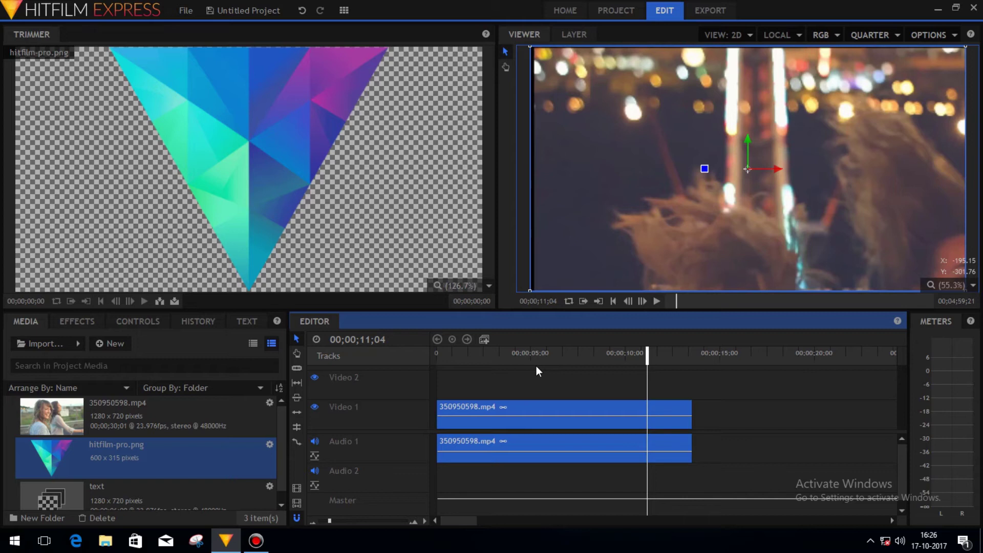
Undo both speed changes on the video clip and place the playhead at 00;00;04;02
{"action": "key", "text": "ctrl+z"}
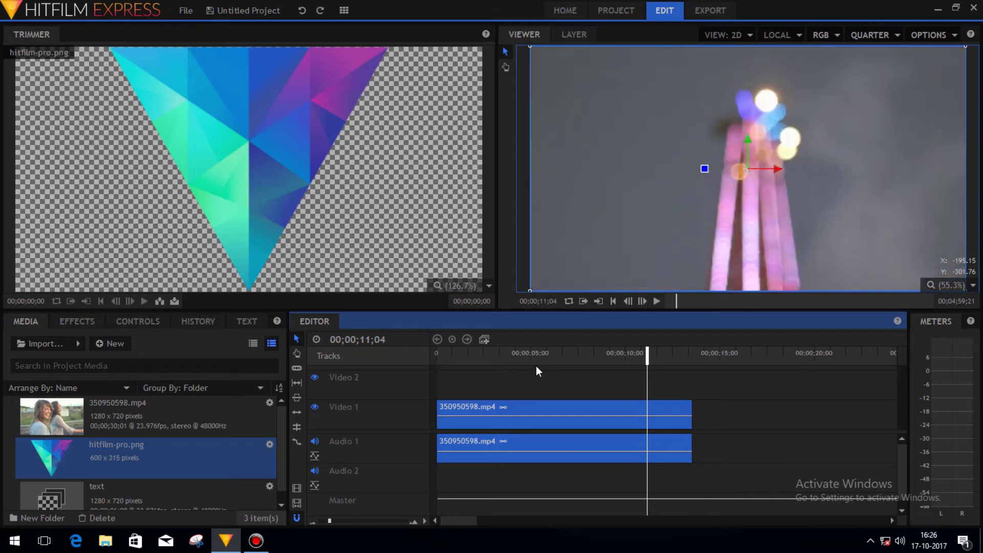
{"action": "key", "text": "ctrl+z"}
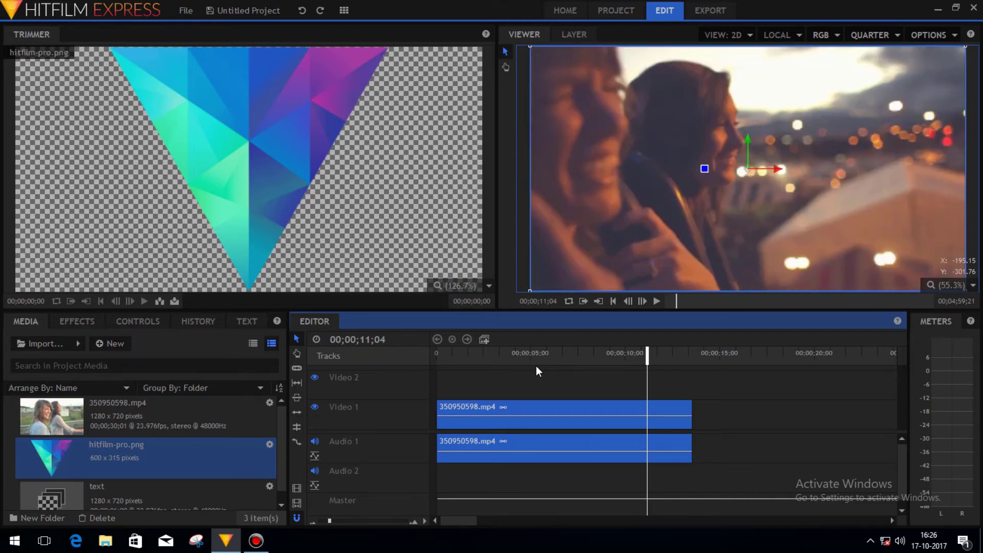
{"action": "left_click", "coordinate": [514, 355]}
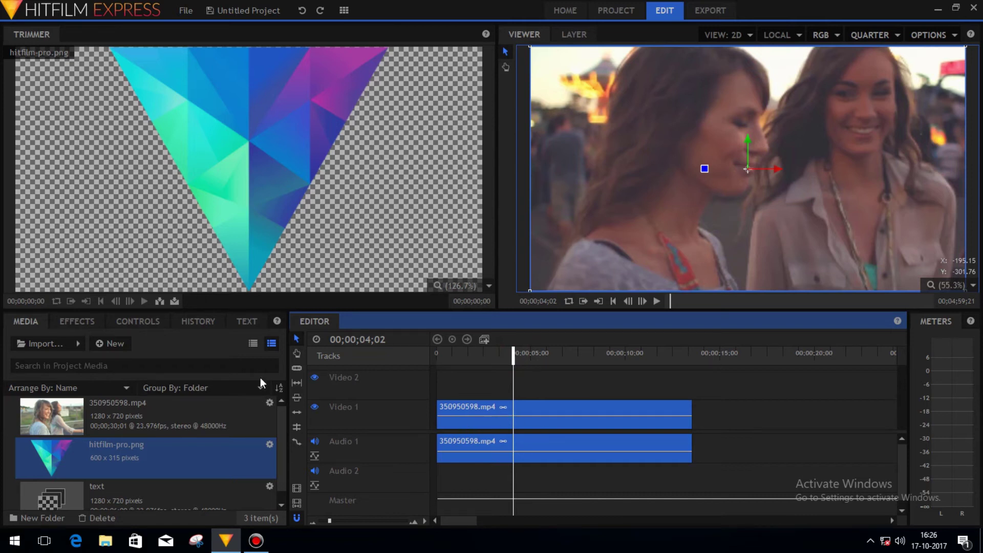
Apply the Brightness & Contrast effect from the Color Correction group to the 350950598.mp4 clip on Video 1
{"action": "left_click", "coordinate": [81, 321]}
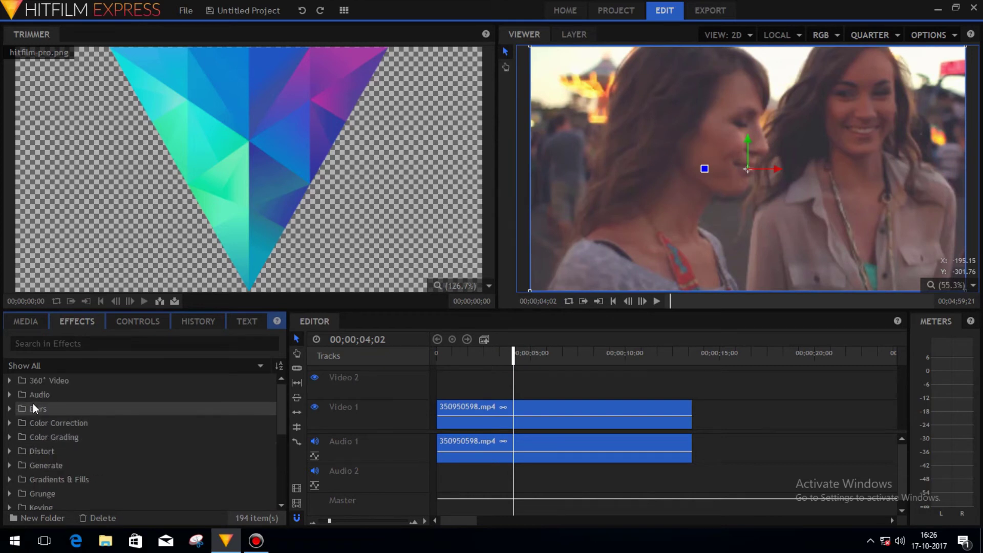
{"action": "left_click", "coordinate": [9, 423]}
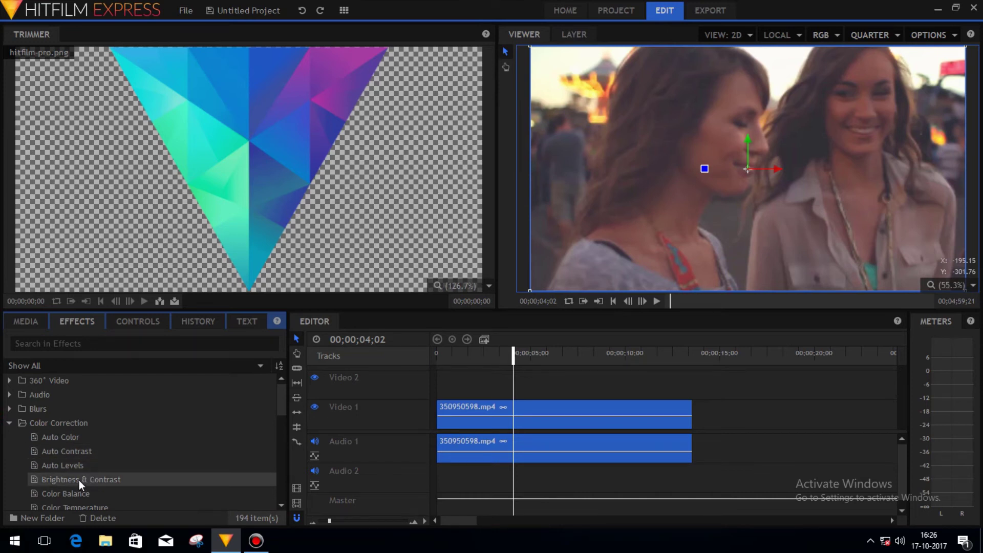
{"action": "left_click_drag", "start_coordinate": [66, 479], "coordinate": [457, 421]}
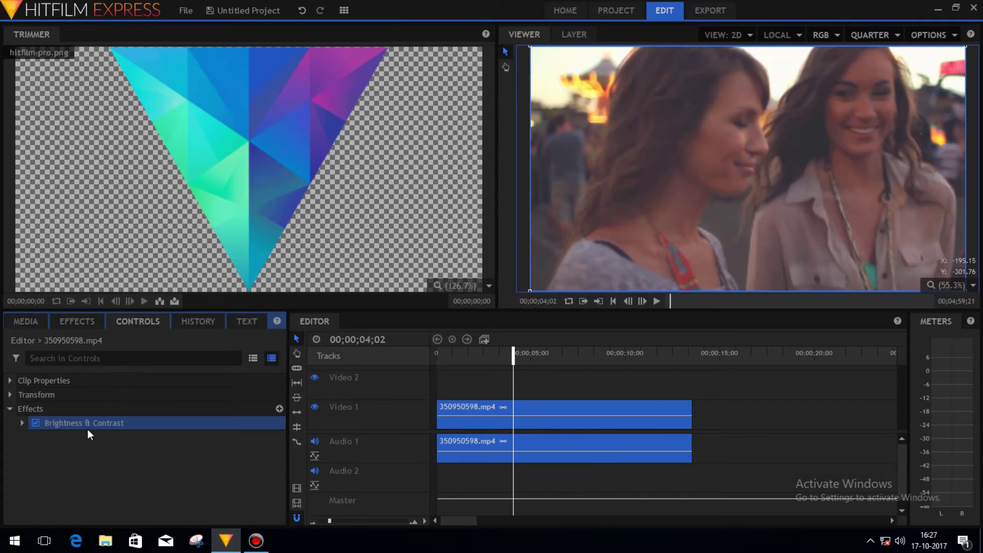
Set the Brightness & Contrast effect's brightness to -28.0 and contrast to 10.0, and disable the effect
{"action": "left_click", "coordinate": [20, 422]}
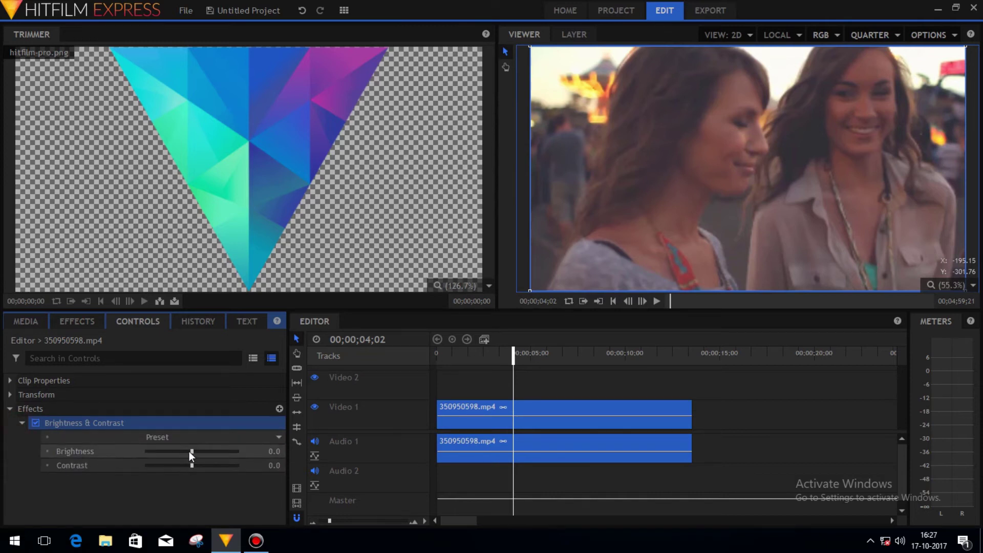
{"action": "mouse_move", "coordinate": [189, 450]}
{"action": "left_mouse_down"}
{"action": "mouse_move", "coordinate": [179, 451]}
{"action": "mouse_move", "coordinate": [200, 463]}
{"action": "mouse_move", "coordinate": [178, 462]}
{"action": "mouse_move", "coordinate": [196, 463]}
{"action": "left_mouse_up"}
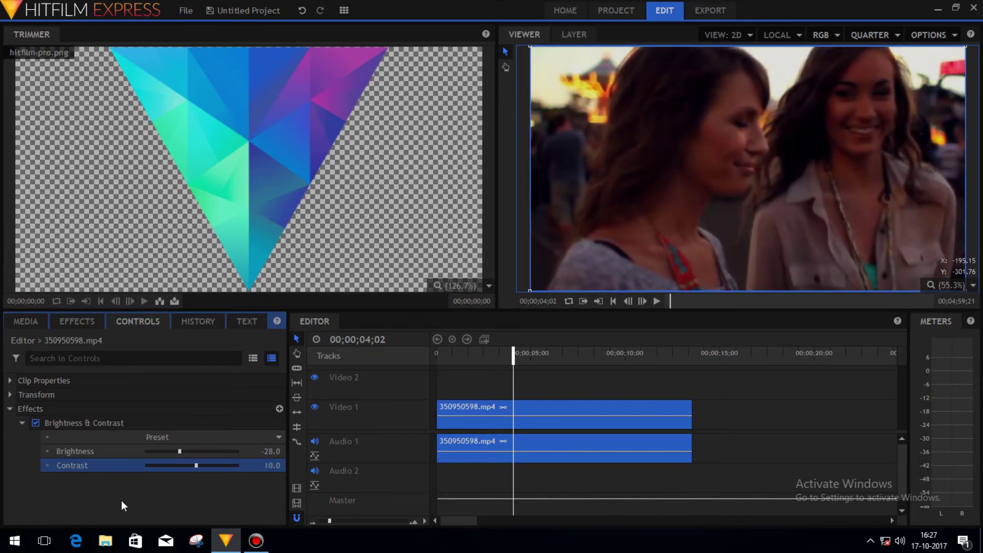
{"action": "left_click", "coordinate": [162, 505]}
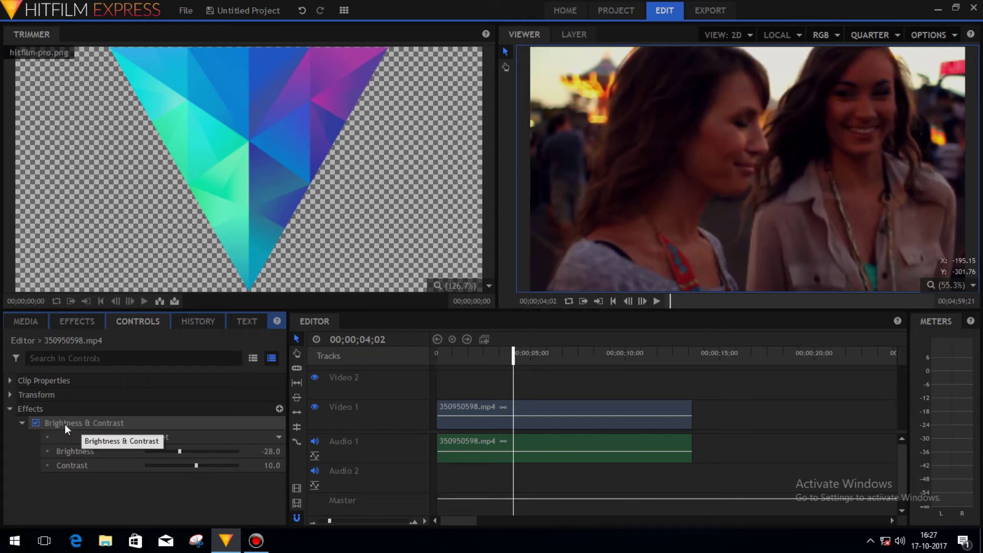
{"action": "left_click", "coordinate": [36, 423]}
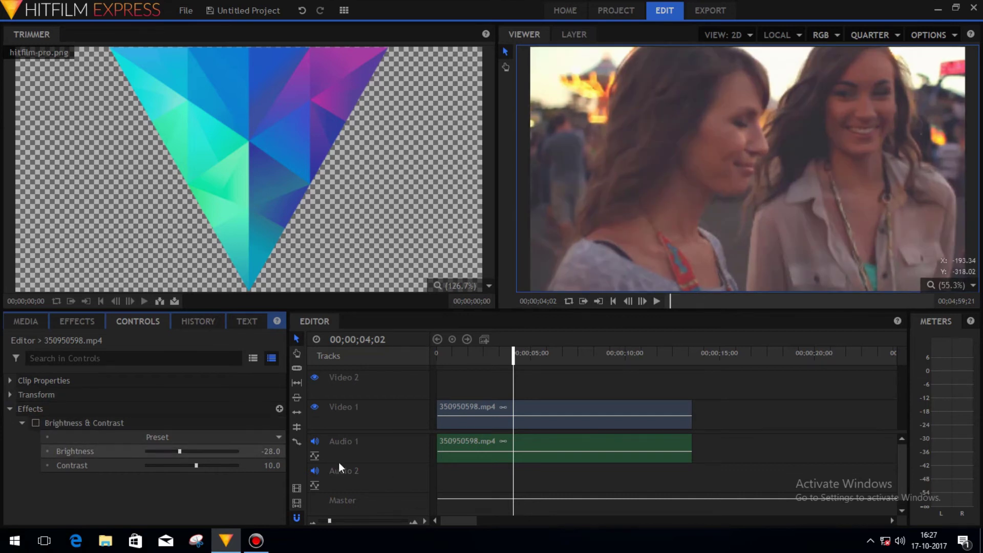
Slice the 350950598.mp4 clip on Video 1 at 00;00;04;02 with the Slice tool and return to the Selection tool
{"action": "right_click", "coordinate": [514, 412]}
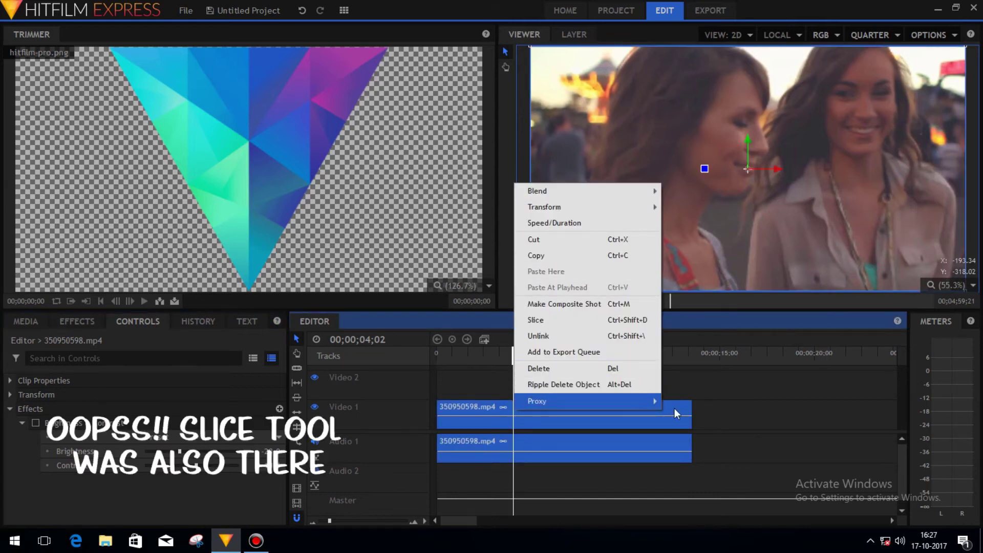
{"action": "left_click", "coordinate": [723, 398]}
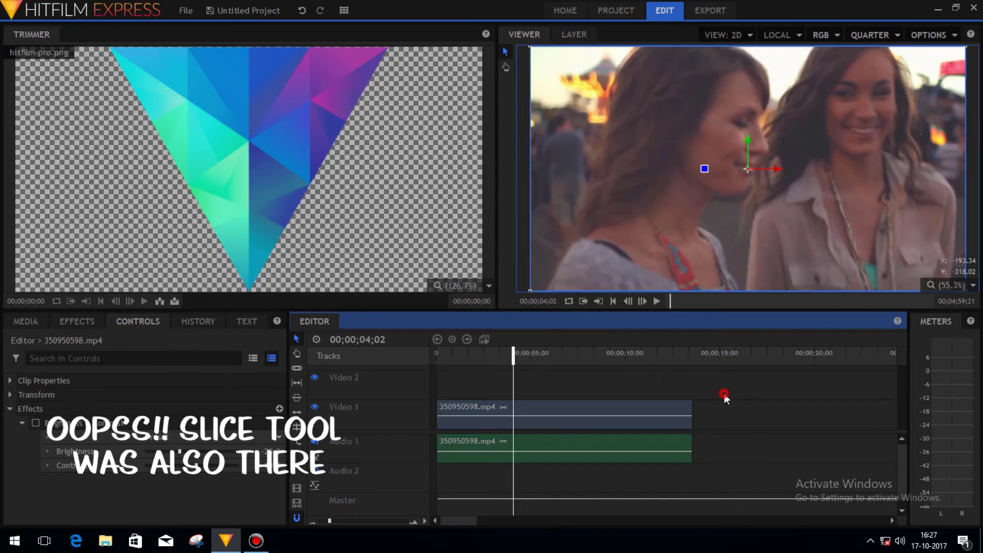
{"action": "left_click", "coordinate": [298, 369]}
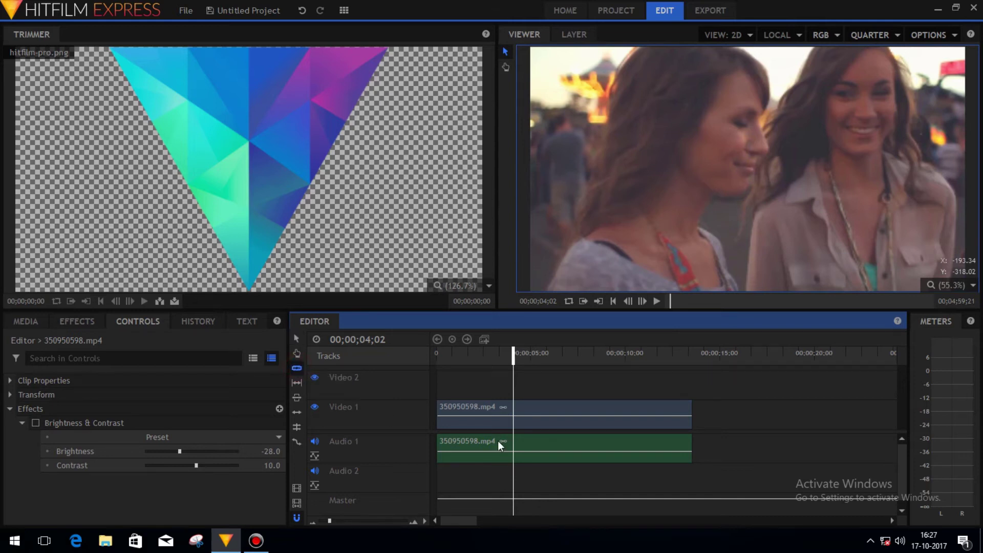
{"action": "left_click", "coordinate": [514, 416]}
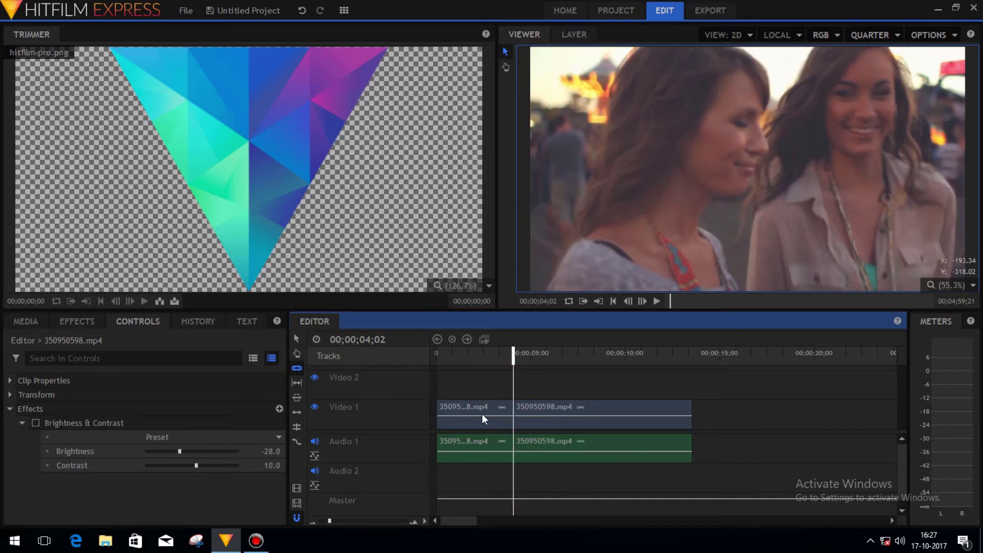
{"action": "left_click", "coordinate": [297, 339]}
Play back the sequence from 00;00;03;01 across the cut between the two clip segments
{"action": "left_click_drag", "start_coordinate": [513, 354], "coordinate": [493, 357]}
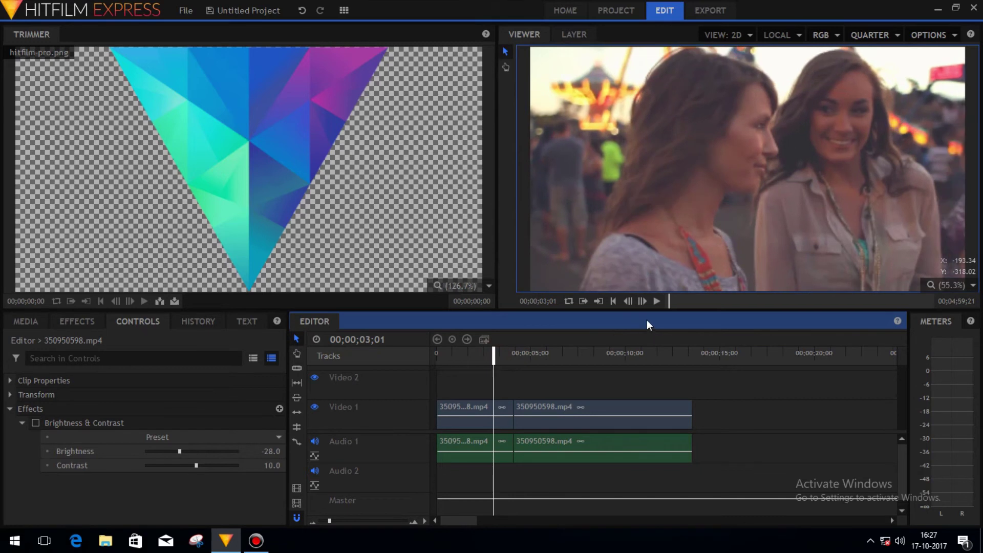
{"action": "left_click", "coordinate": [656, 300]}
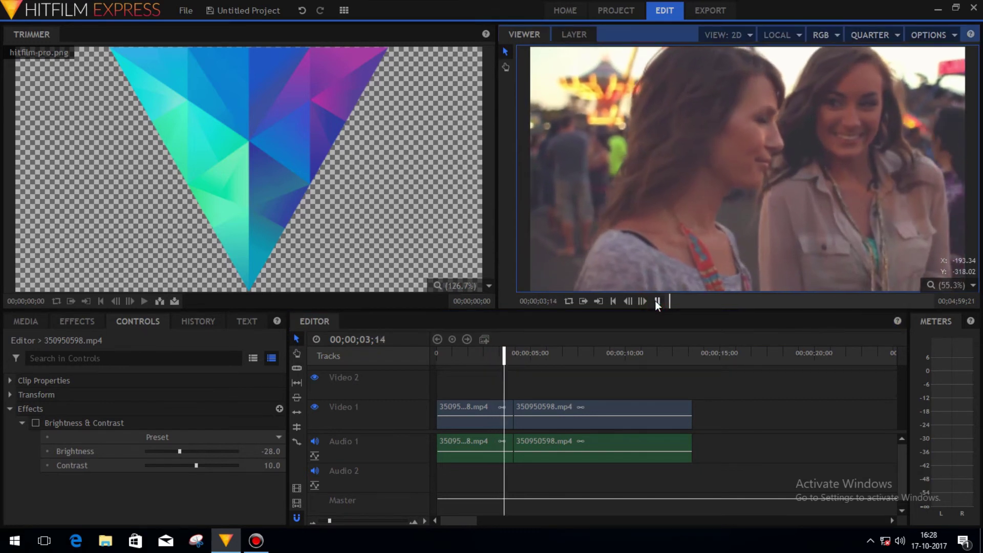
{"action": "left_click", "coordinate": [657, 300]}
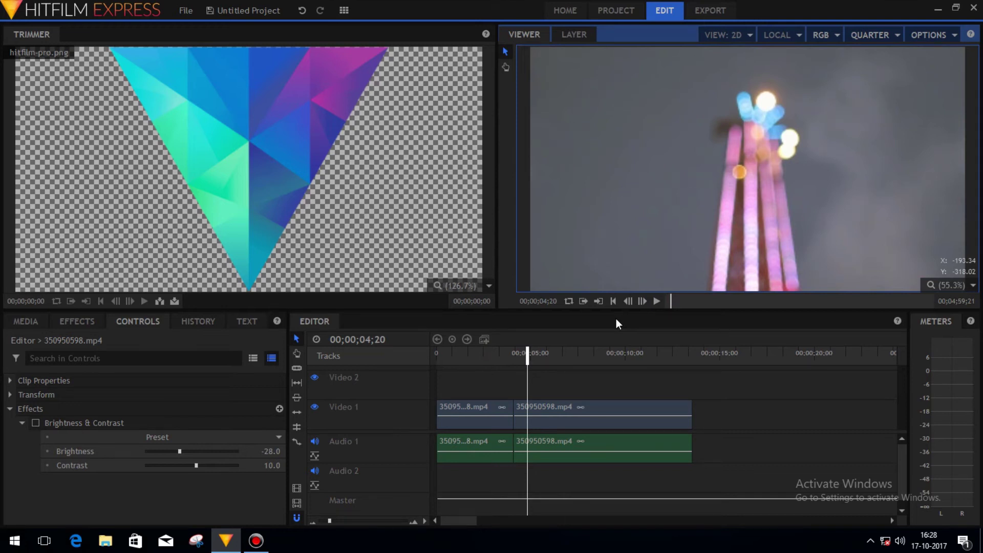
Add the Fade to Color transition from the Transitions - Video group at the cut between the two clips on Video 1
{"action": "left_click", "coordinate": [78, 321]}
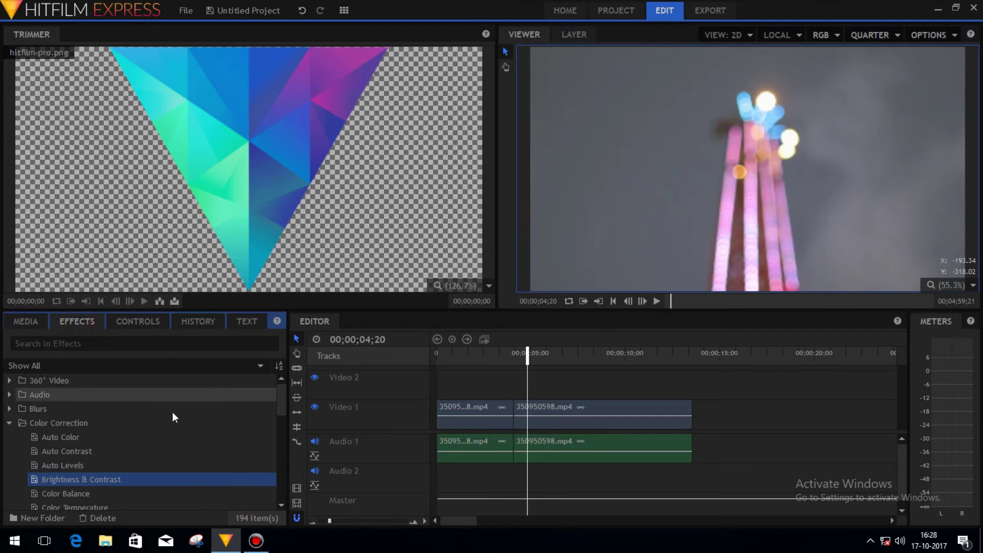
{"action": "left_click", "coordinate": [9, 423]}
{"action": "scroll", "coordinate": [28, 429], "scroll_direction": "down", "scroll_amount": 4}
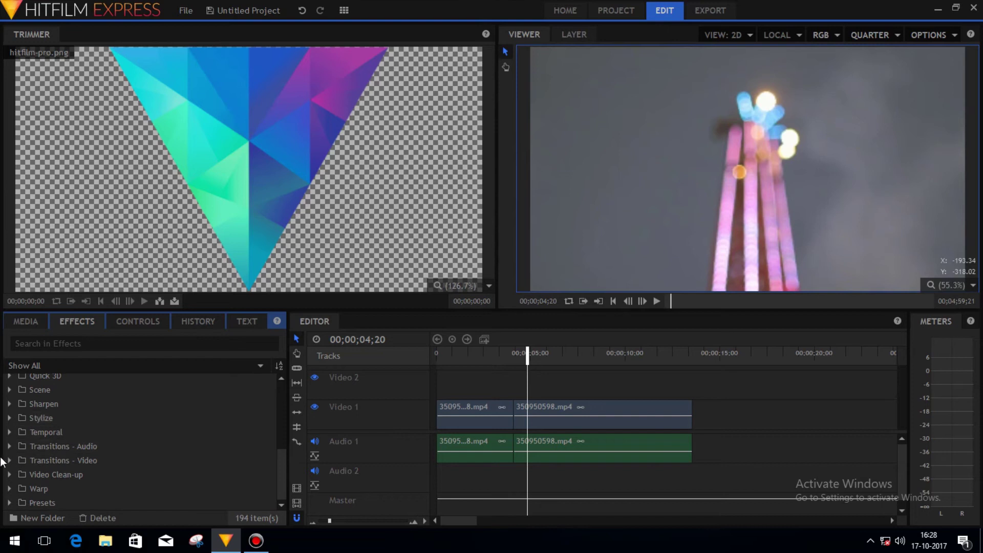
{"action": "scroll", "coordinate": [7, 461], "scroll_direction": "down", "scroll_amount": 1}
{"action": "left_click", "coordinate": [9, 461]}
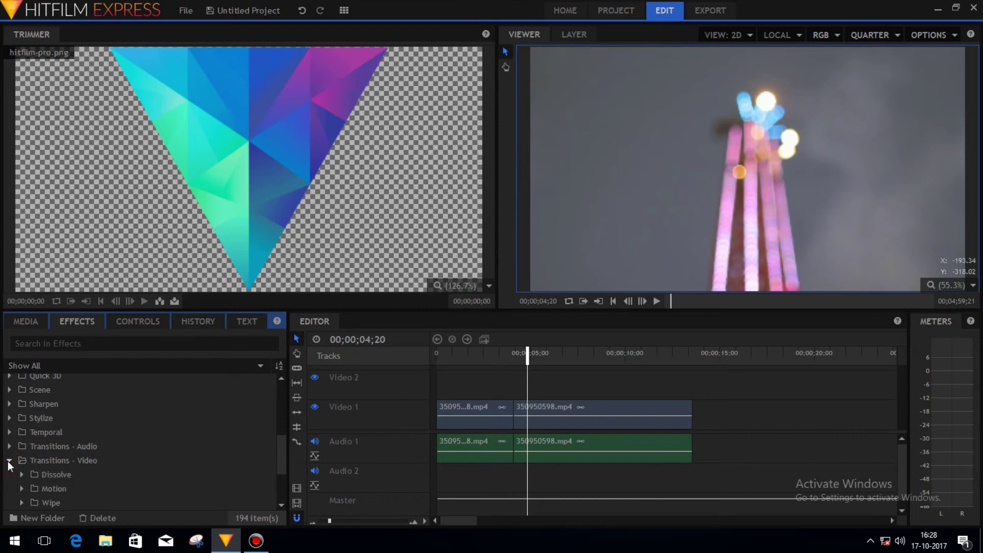
{"action": "scroll", "coordinate": [8, 461], "scroll_direction": "down", "scroll_amount": 1}
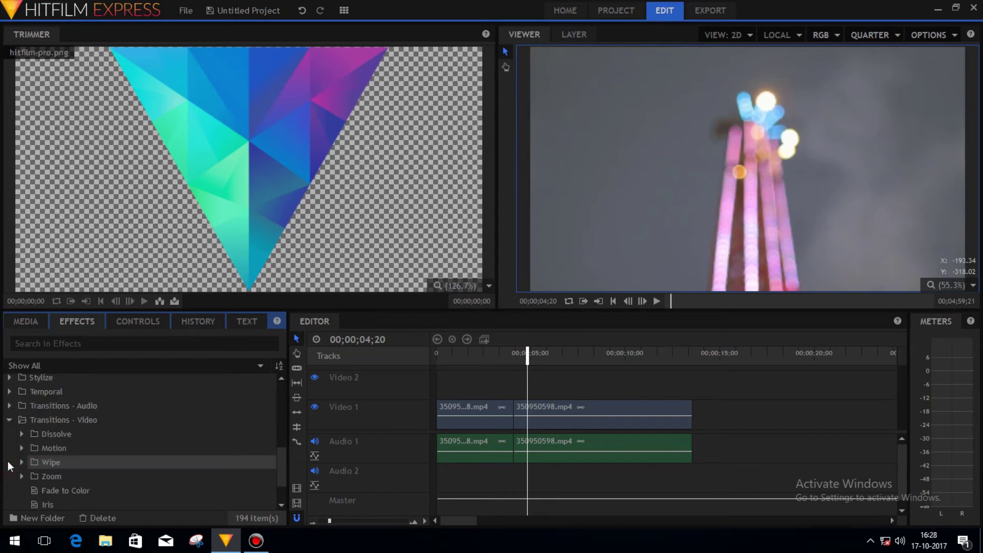
{"action": "scroll", "coordinate": [7, 461], "scroll_direction": "down", "scroll_amount": 1}
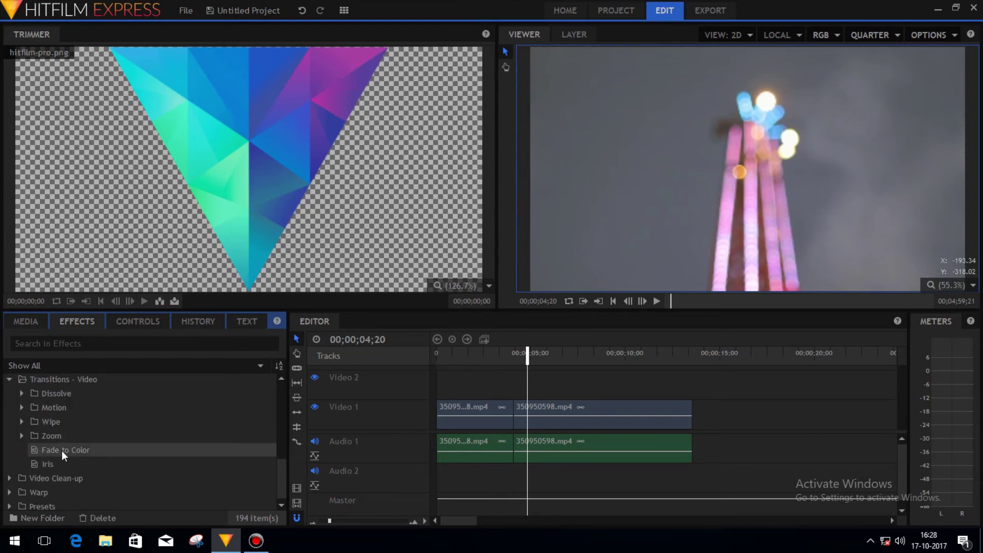
{"action": "left_click_drag", "start_coordinate": [67, 450], "coordinate": [516, 410]}
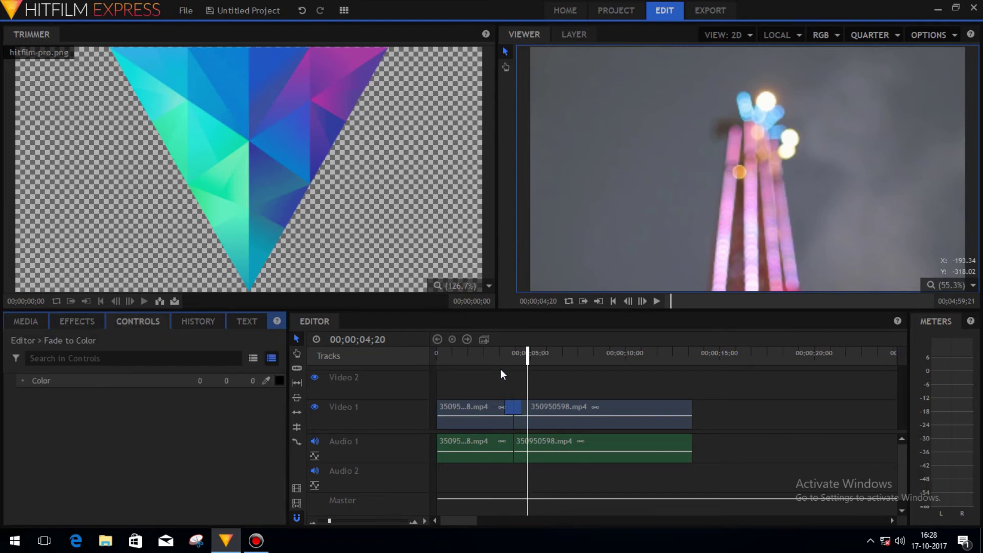
Play back the Fade to Color transition from 00;00;02;10
{"action": "left_click", "coordinate": [481, 351]}
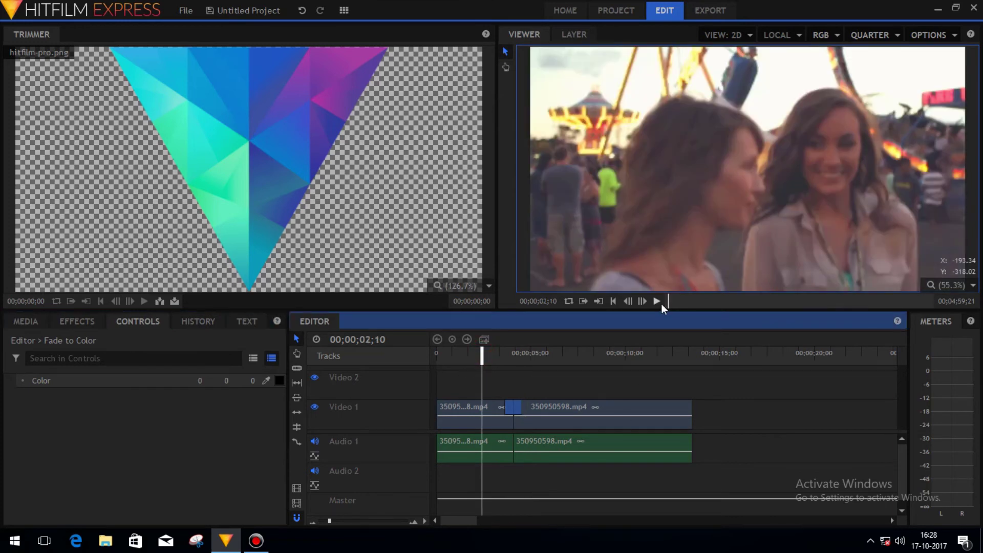
{"action": "left_click", "coordinate": [656, 302]}
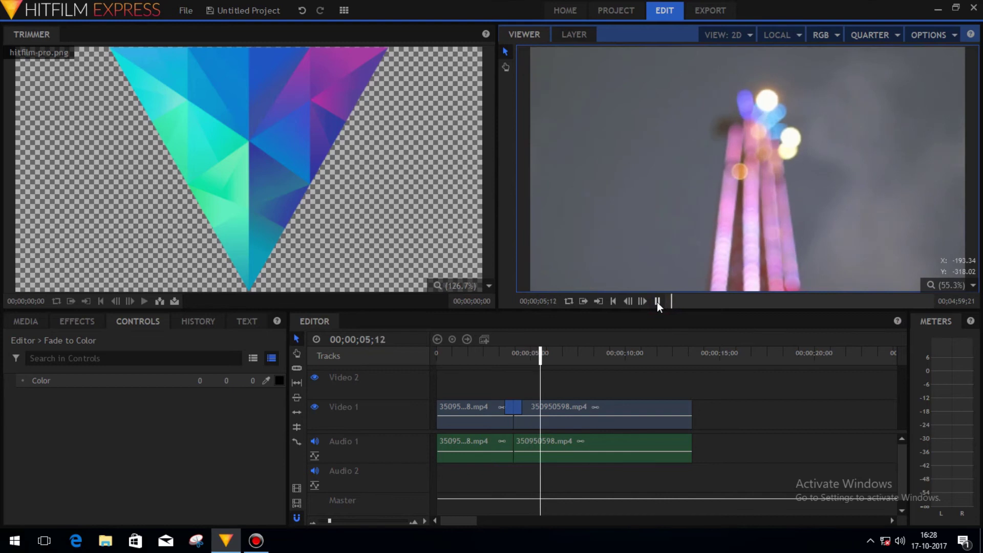
{"action": "left_click", "coordinate": [657, 302]}
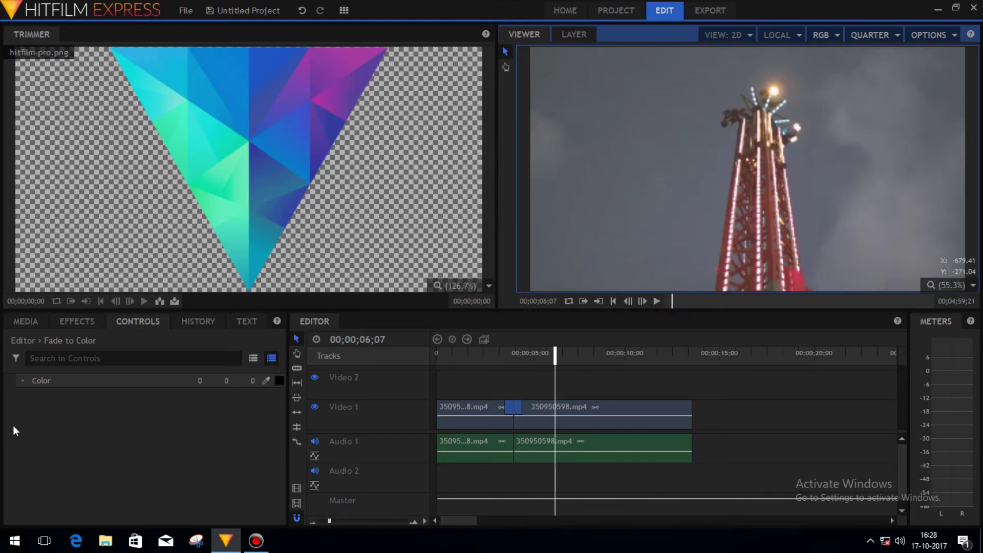
Apply the Day For Night effect from the Color Grading group to the first clip segment and place the playhead at 00;00;00;07
{"action": "left_click", "coordinate": [83, 323]}
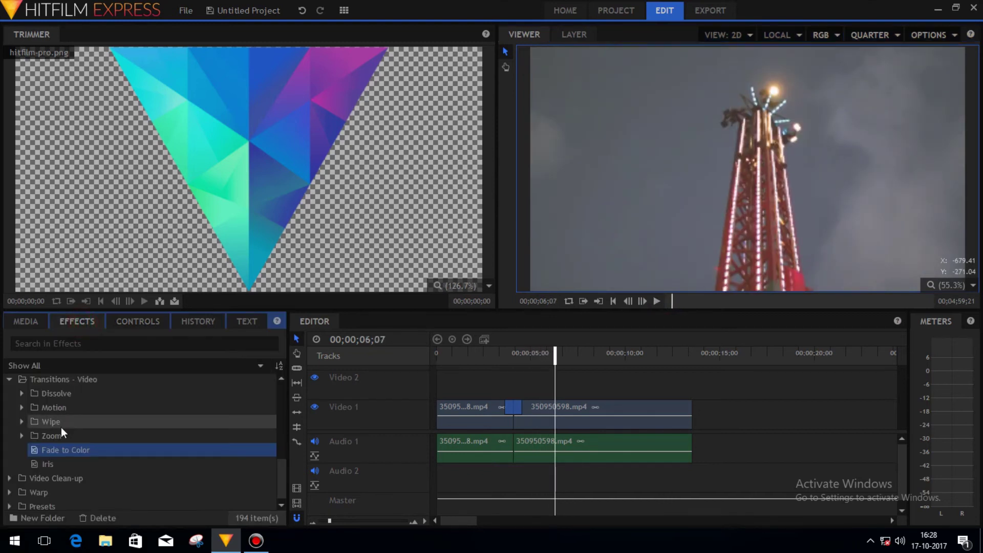
{"action": "left_click", "coordinate": [22, 408]}
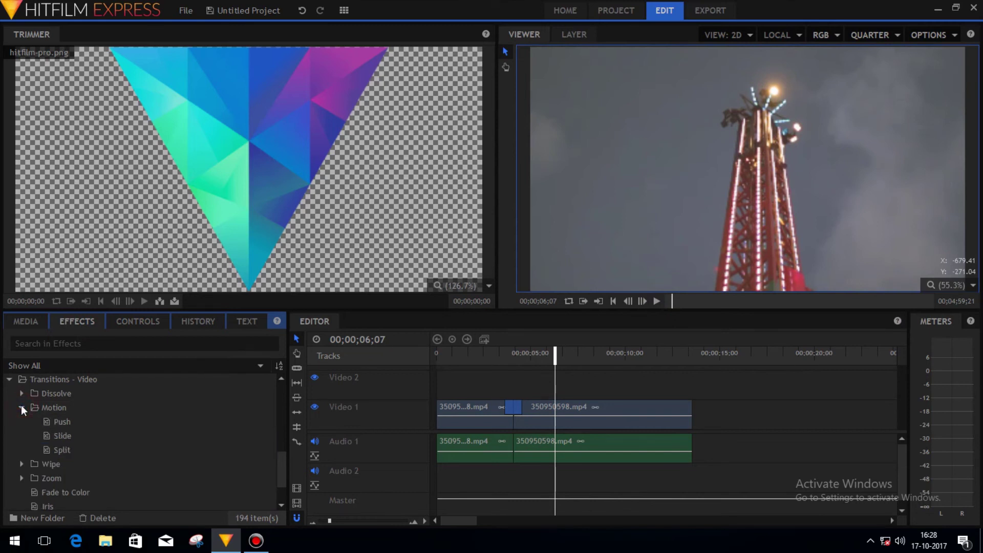
{"action": "left_click", "coordinate": [22, 407]}
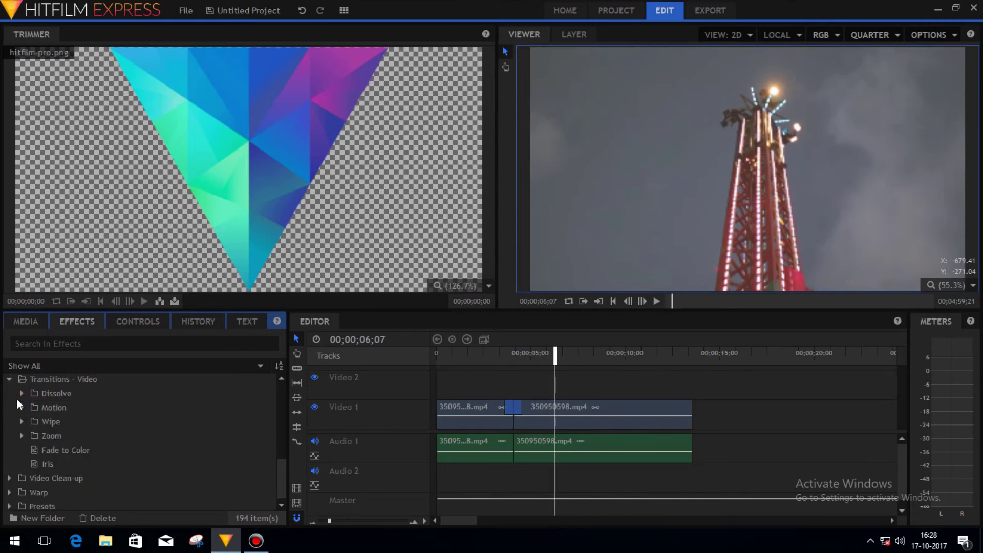
{"action": "left_click", "coordinate": [9, 378]}
{"action": "scroll", "coordinate": [9, 378], "scroll_direction": "up", "scroll_amount": 5}
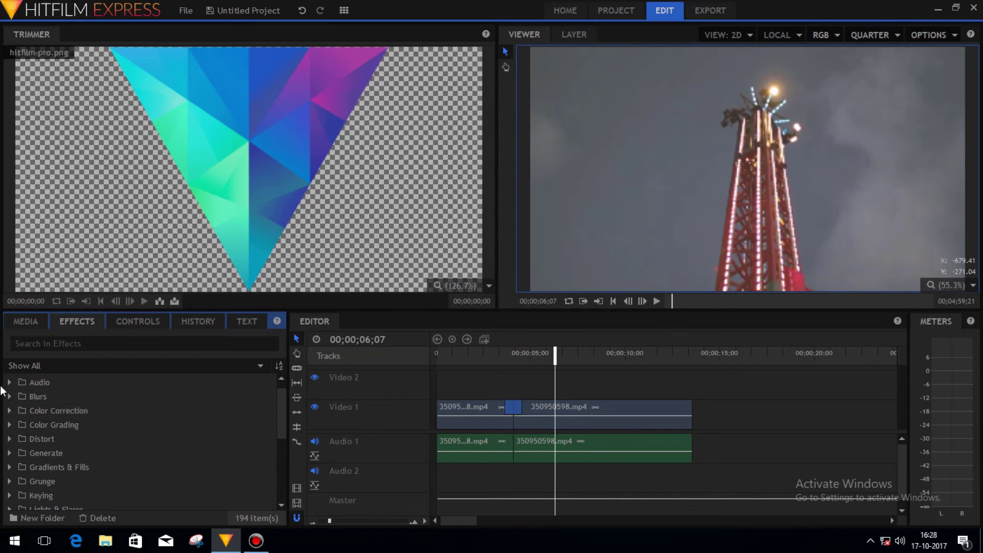
{"action": "left_click", "coordinate": [9, 424]}
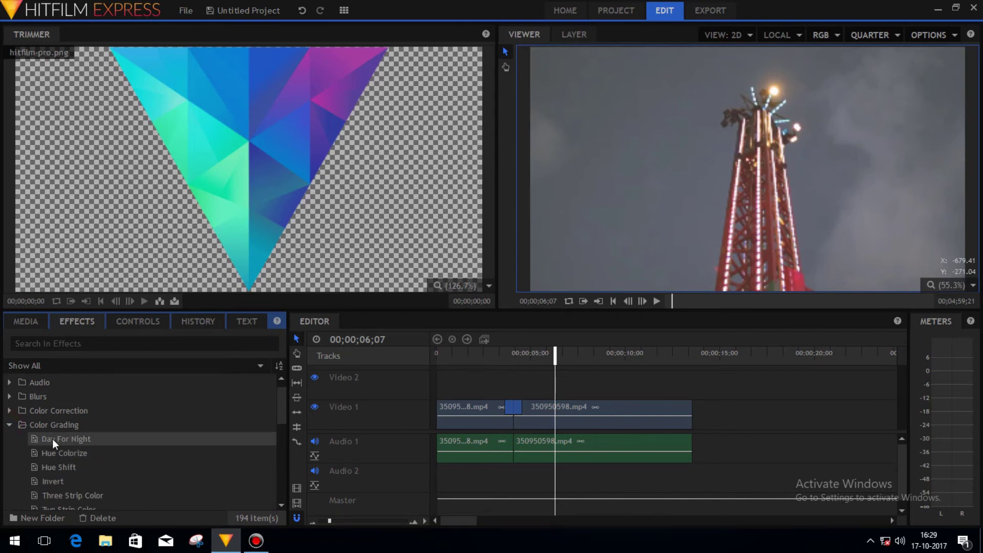
{"action": "left_click_drag", "start_coordinate": [53, 440], "coordinate": [459, 429]}
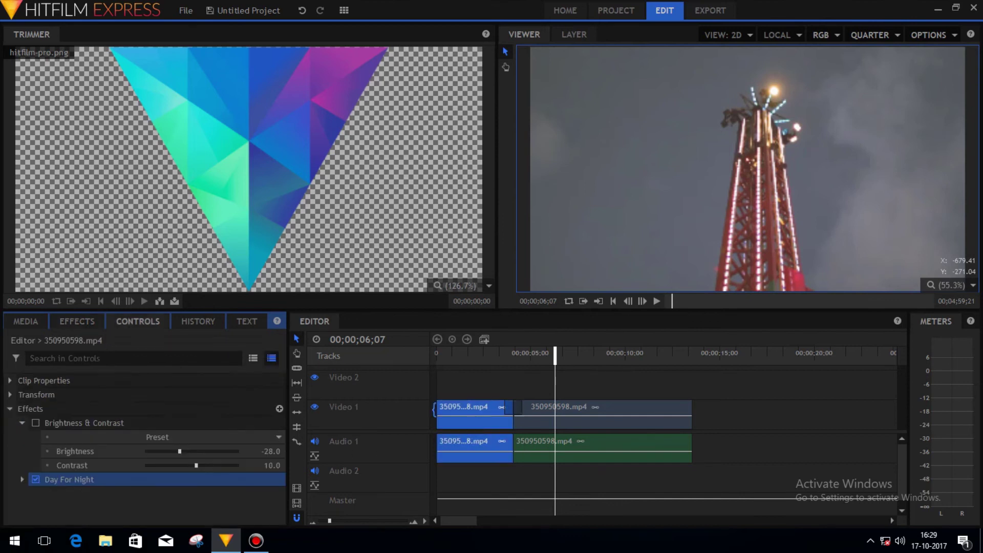
{"action": "left_click", "coordinate": [442, 355]}
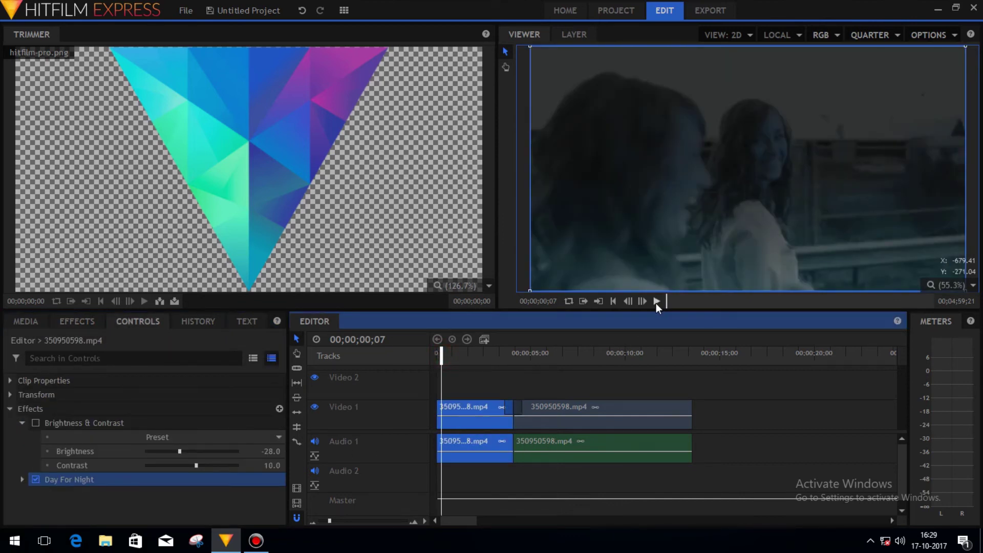
Try the Natural Light preset for Day For Night, choose the Sunrise preset, and lower the effect's horizon
{"action": "left_click", "coordinate": [22, 422]}
{"action": "left_click", "coordinate": [22, 437]}
{"action": "left_click", "coordinate": [171, 449]}
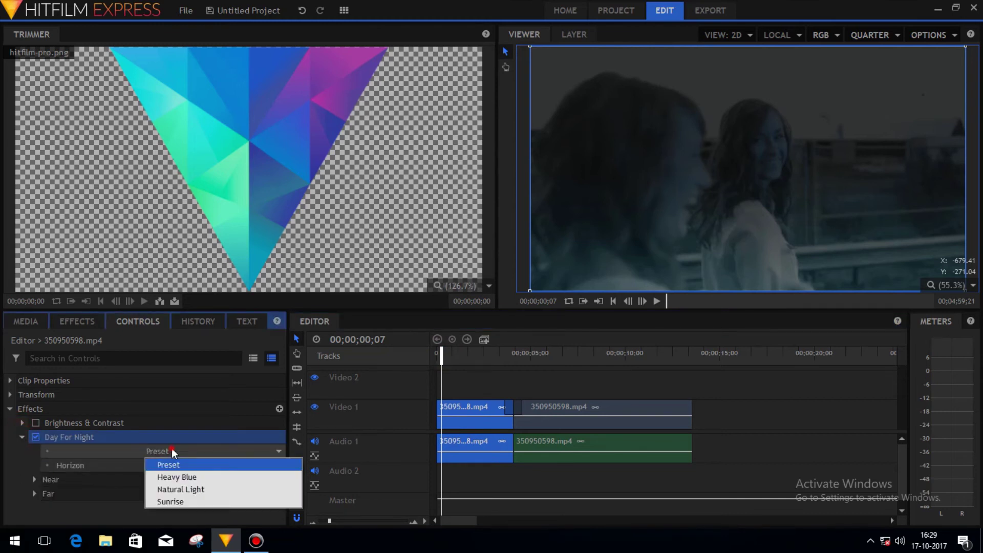
{"action": "left_click", "coordinate": [175, 489]}
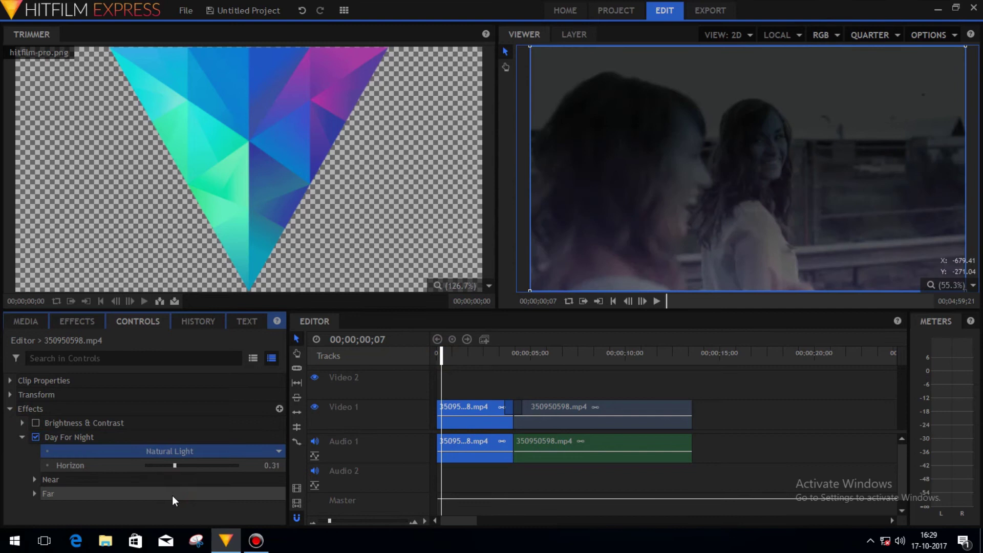
{"action": "left_click", "coordinate": [224, 450]}
{"action": "left_click", "coordinate": [208, 496]}
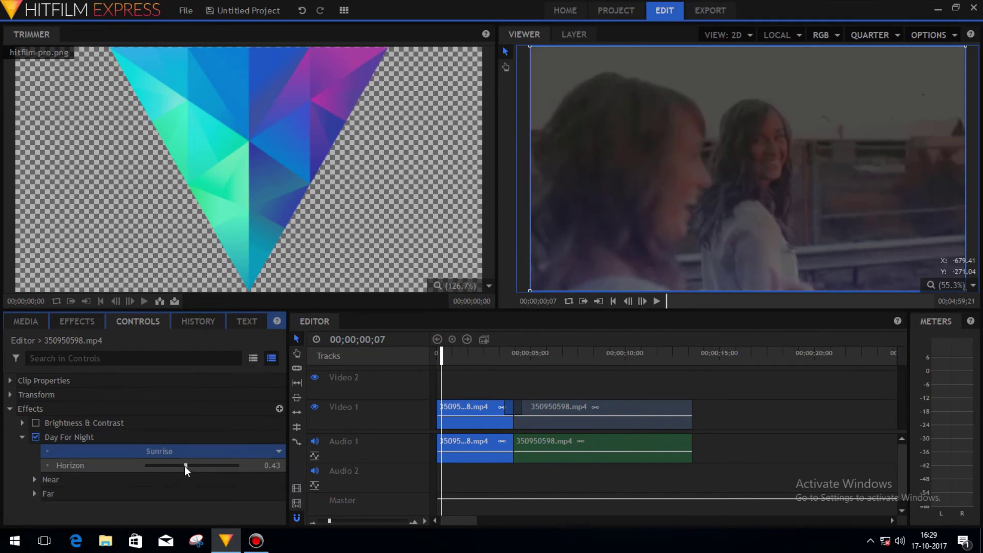
{"action": "left_click_drag", "start_coordinate": [185, 466], "coordinate": [146, 462]}
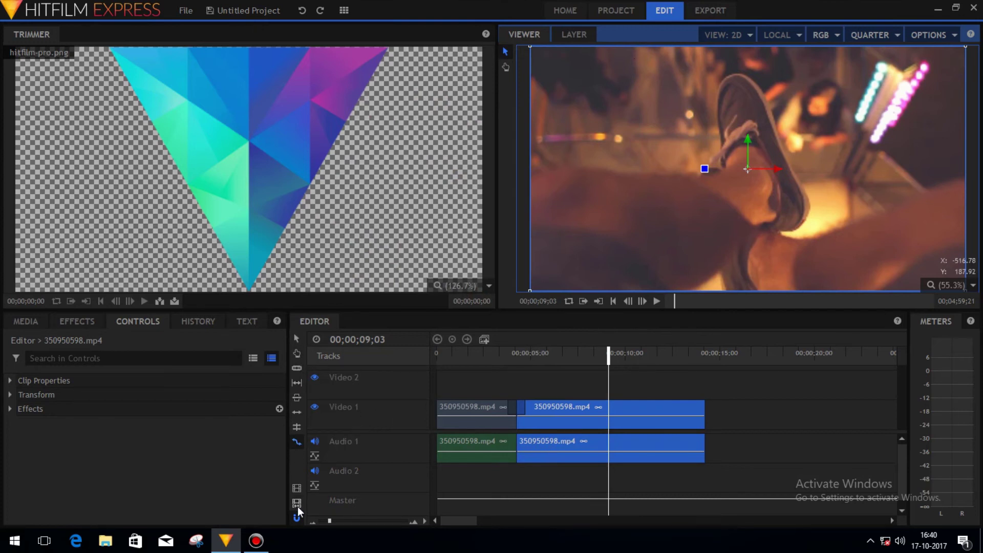
{"action": "left_click", "coordinate": [296, 338]}
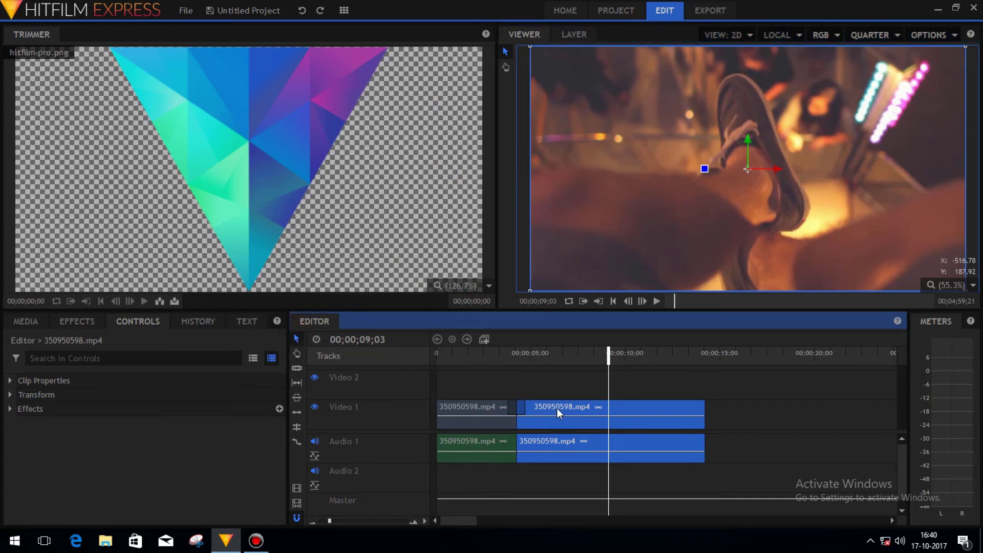
{"action": "mouse_move", "coordinate": [557, 407]}
{"action": "left_mouse_down"}
{"action": "mouse_move", "coordinate": [615, 413]}
{"action": "mouse_move", "coordinate": [557, 417]}
{"action": "left_mouse_up"}
{"action": "left_click", "coordinate": [296, 352]}
{"action": "left_click", "coordinate": [505, 385]}
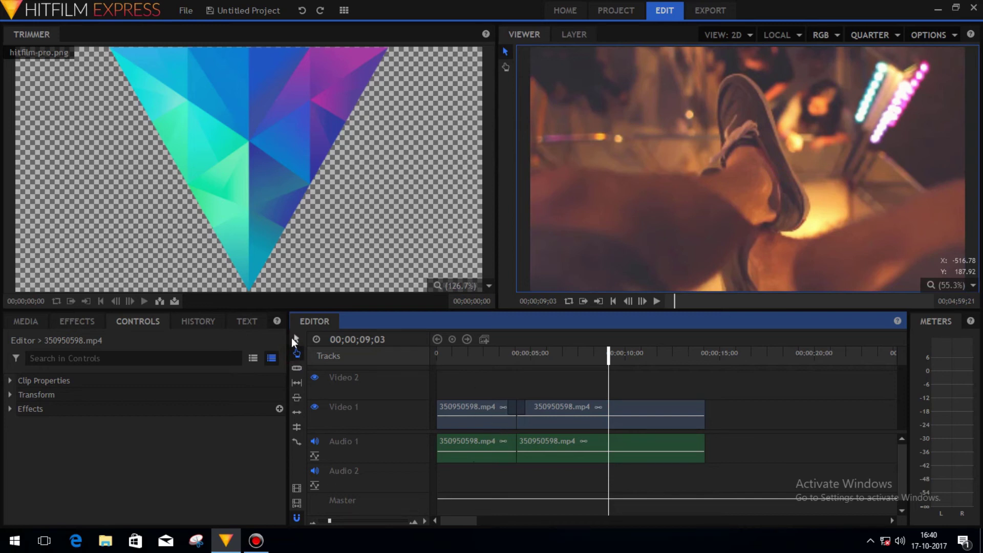
Rate-stretch the second clip so that it ends at 00;00;09;03, and play it back from 00;00;05;02
{"action": "left_click", "coordinate": [297, 444]}
{"action": "left_click_drag", "start_coordinate": [710, 418], "coordinate": [613, 416]}
{"action": "left_click", "coordinate": [532, 356]}
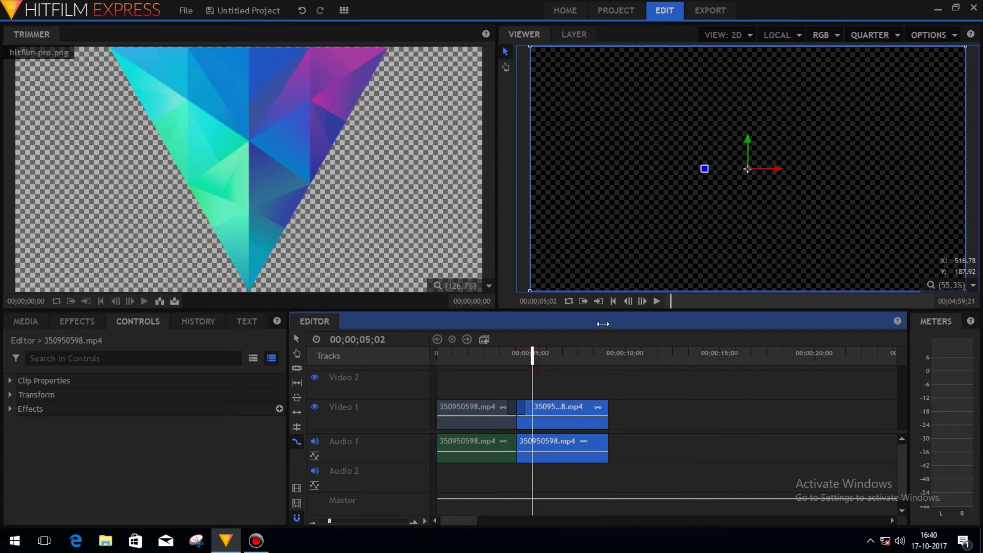
{"action": "left_click", "coordinate": [656, 301]}
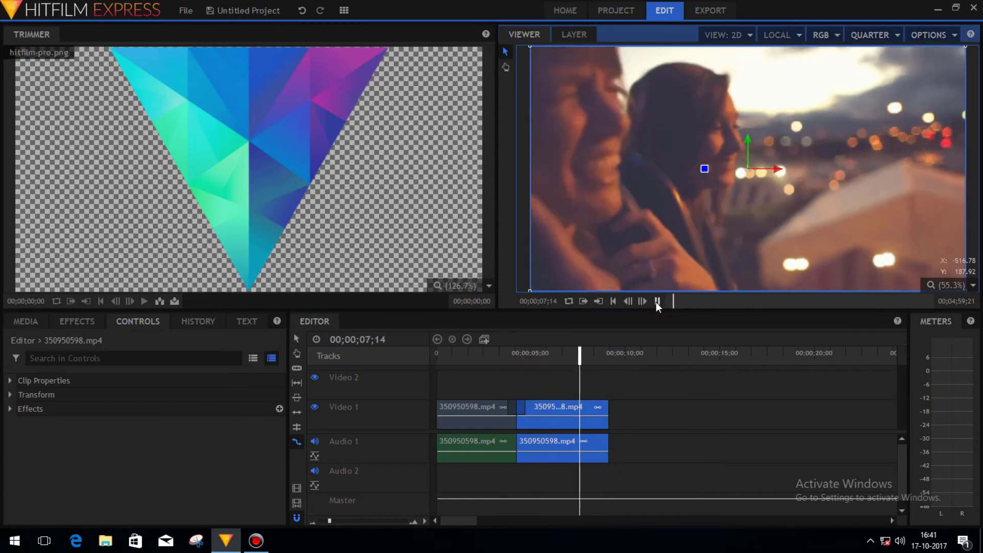
{"action": "left_click", "coordinate": [656, 302]}
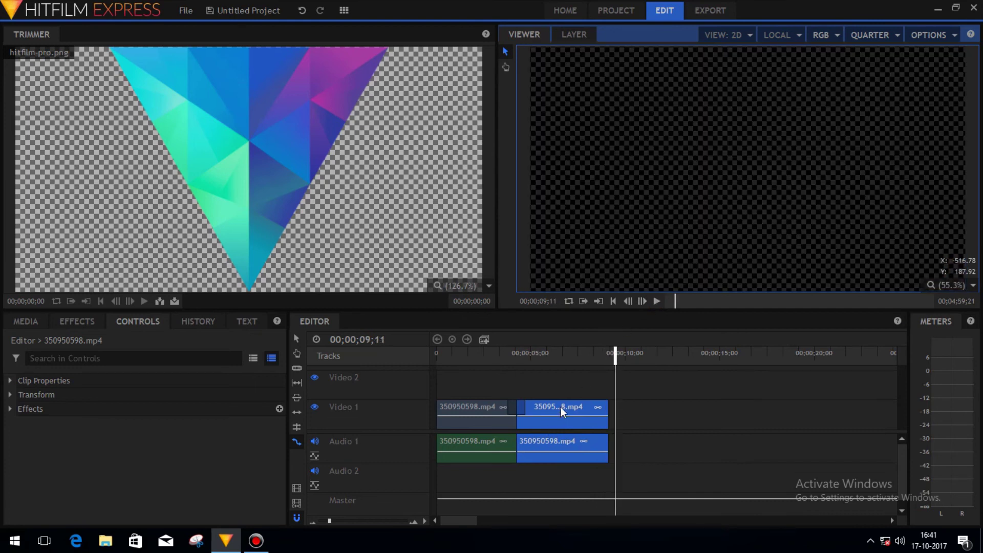
Rate-stretch the second clip so that it ends at about 00;00;13;16
{"action": "left_click_drag", "start_coordinate": [609, 416], "coordinate": [696, 415]}
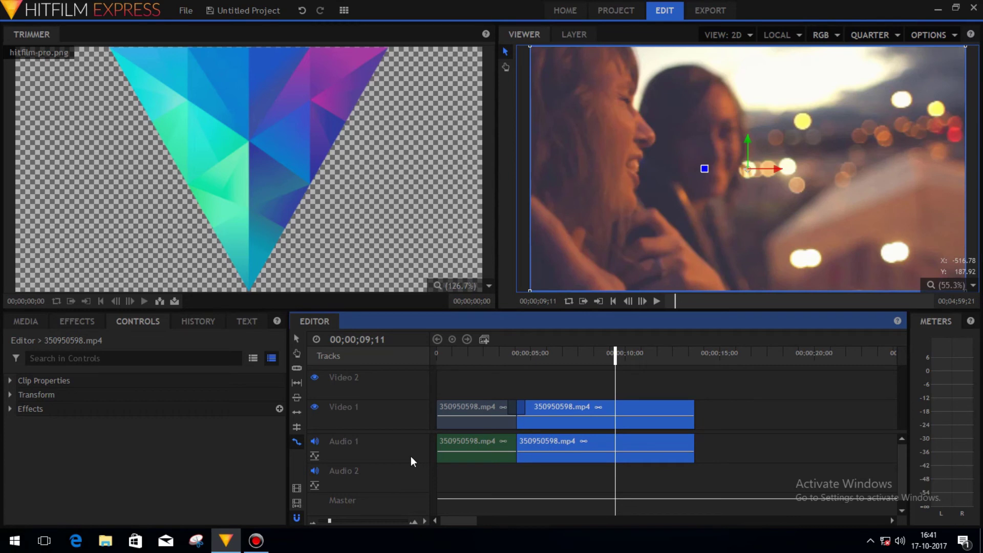
Add the Editor timeline to the export queue and switch to the Export screen
{"action": "left_click", "coordinate": [295, 457]}
{"action": "left_click", "coordinate": [295, 488]}
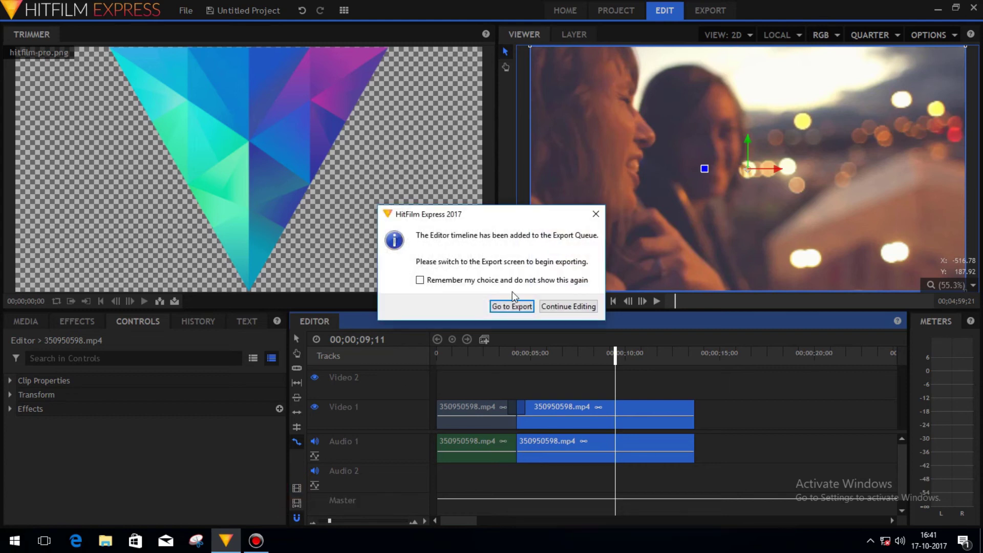
{"action": "left_click", "coordinate": [511, 306]}
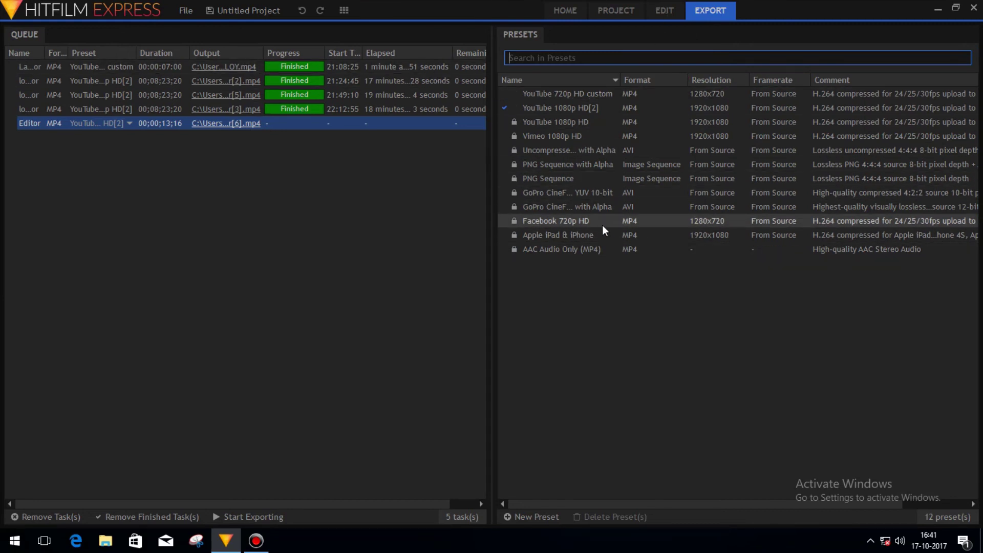
Return to the Edit screen and, with snapping on, shift the second clip away from the first and snap it back against it
{"action": "left_click", "coordinate": [667, 10]}
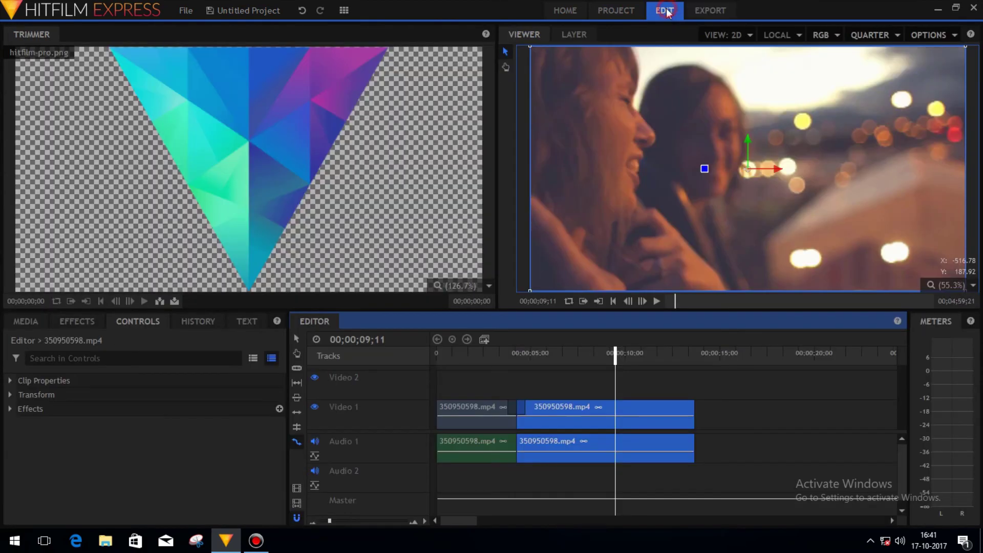
{"action": "left_click", "coordinate": [297, 518]}
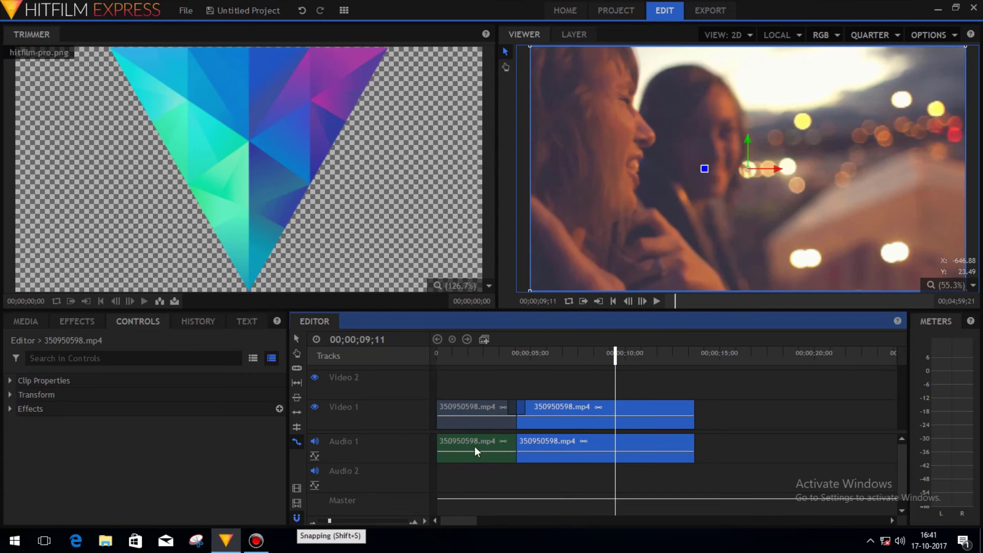
{"action": "left_click", "coordinate": [533, 440]}
{"action": "left_click_drag", "start_coordinate": [545, 414], "coordinate": [521, 410]}
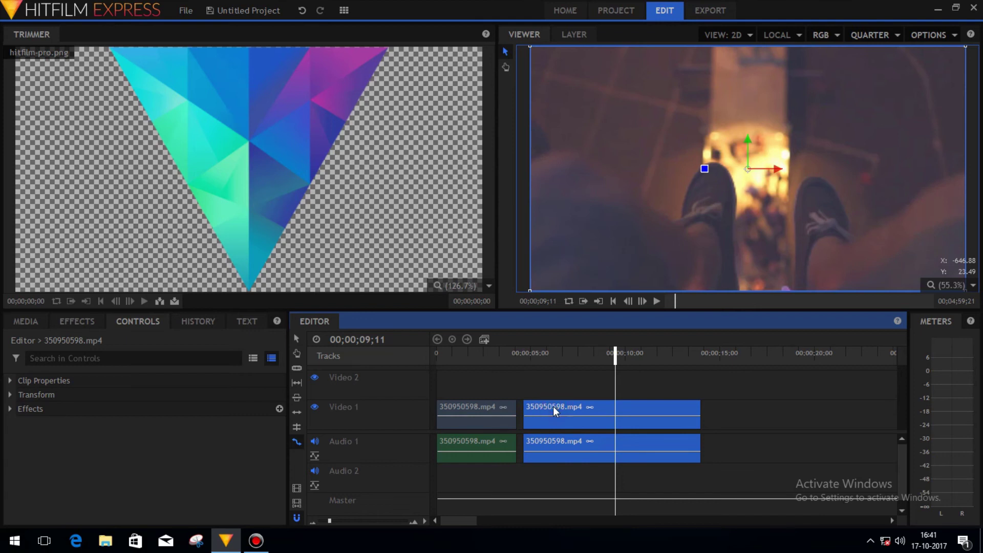
{"action": "left_click_drag", "start_coordinate": [553, 406], "coordinate": [544, 408]}
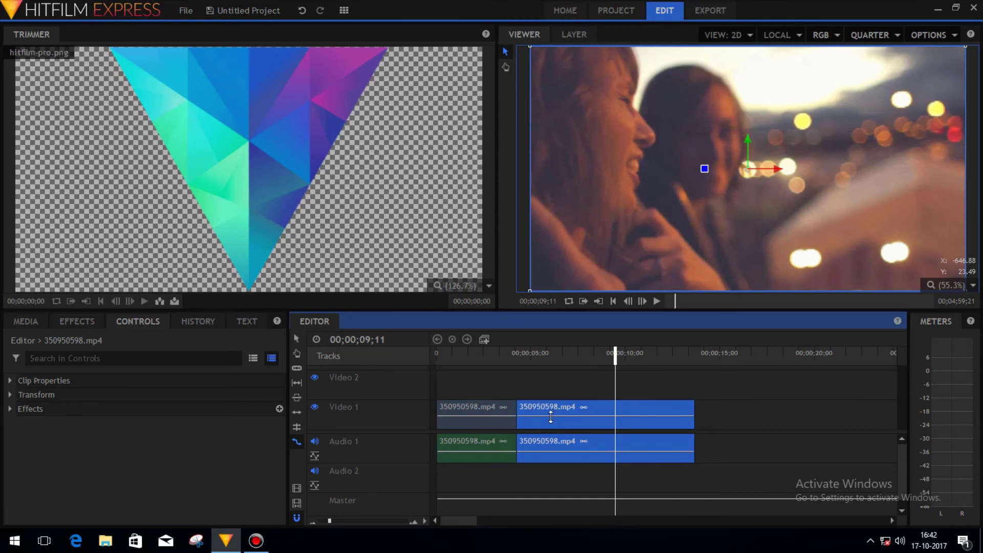
Move the second clip with snapping off to leave a small gap after the first clip, and turn snapping back on
{"action": "left_click", "coordinate": [296, 517]}
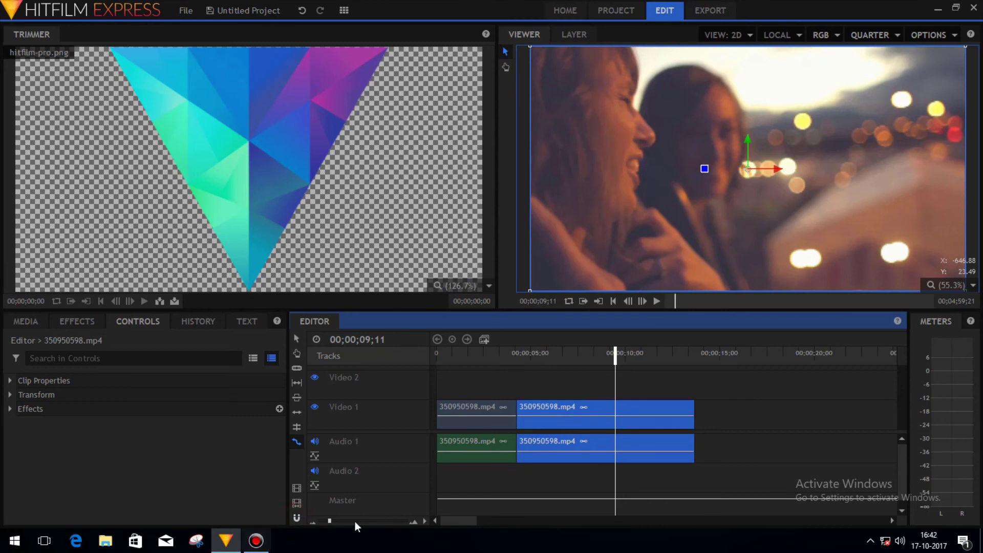
{"action": "left_click", "coordinate": [543, 407]}
{"action": "left_click_drag", "start_coordinate": [545, 406], "coordinate": [545, 408]}
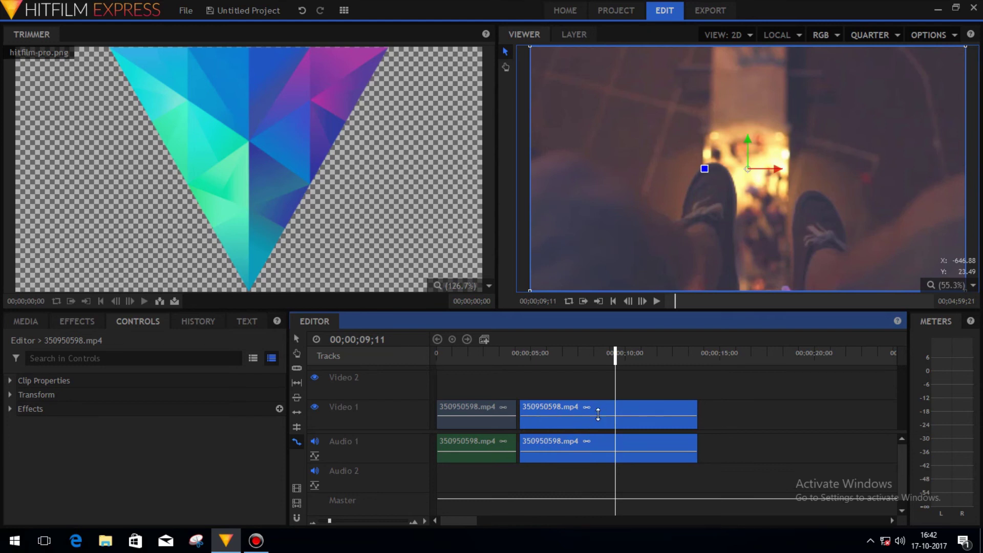
{"action": "mouse_move", "coordinate": [598, 414]}
{"action": "left_mouse_down"}
{"action": "mouse_move", "coordinate": [598, 427]}
{"action": "mouse_move", "coordinate": [600, 408]}
{"action": "left_mouse_up"}
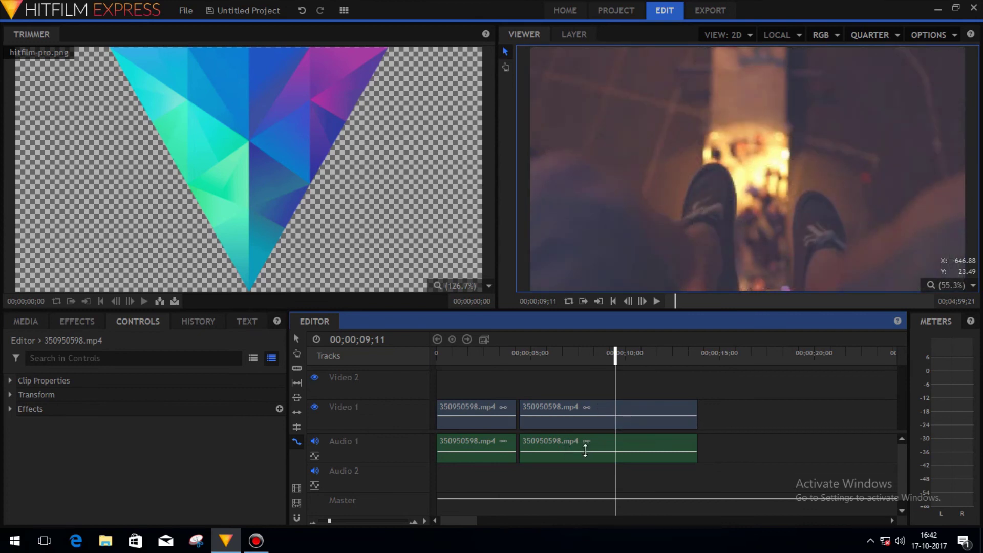
{"action": "mouse_move", "coordinate": [585, 451]}
{"action": "left_mouse_down"}
{"action": "mouse_move", "coordinate": [585, 459]}
{"action": "mouse_move", "coordinate": [587, 450]}
{"action": "left_mouse_up"}
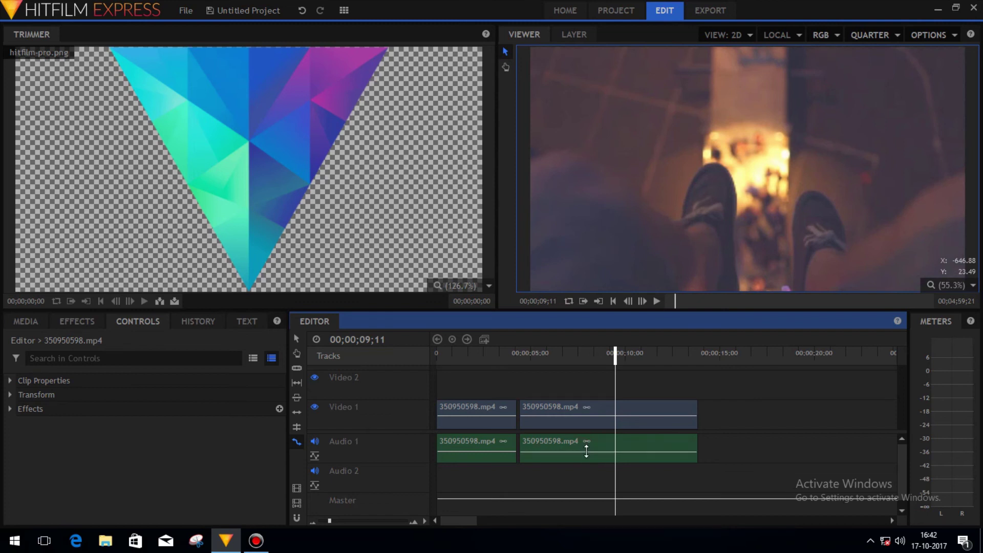
{"action": "left_click", "coordinate": [297, 518]}
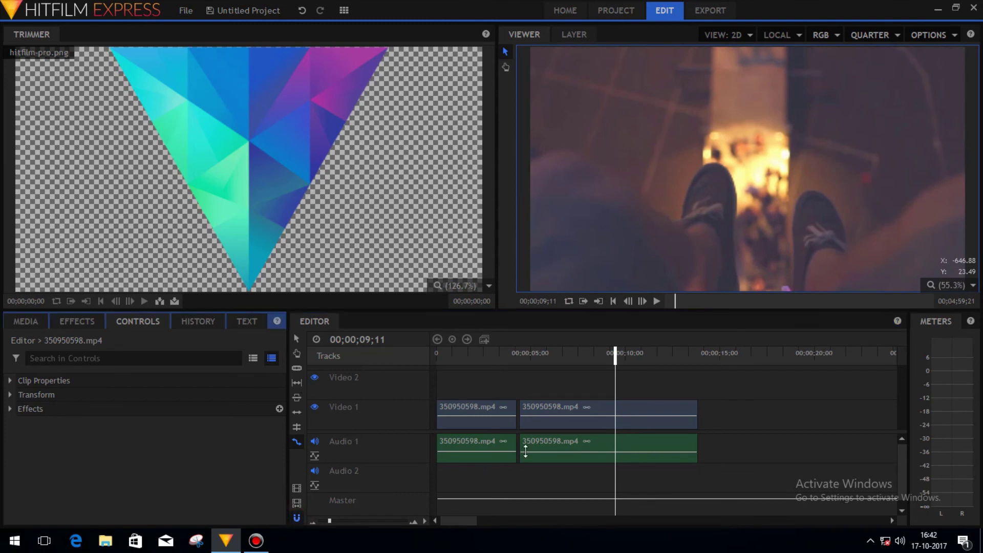
{"action": "left_click", "coordinate": [592, 410]}
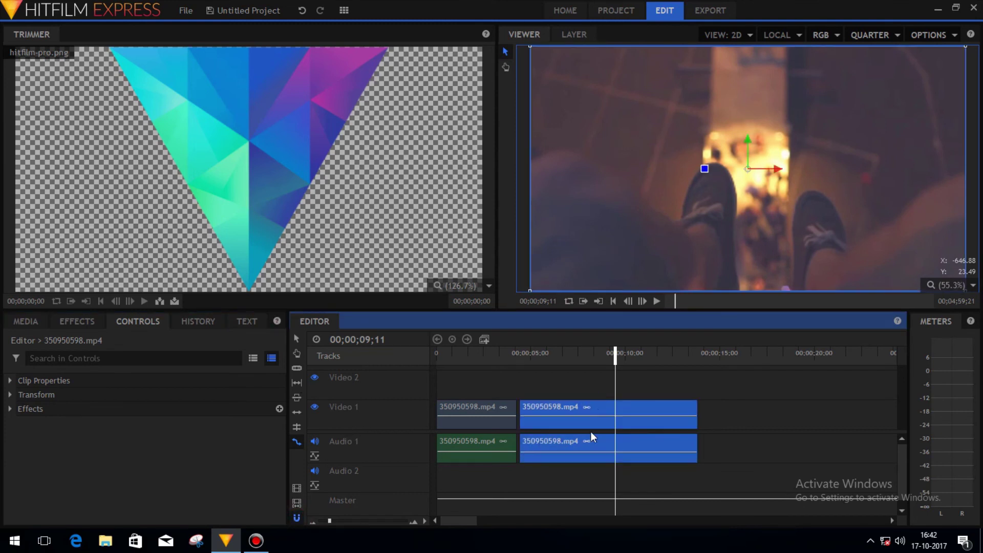
{"action": "right_click", "coordinate": [601, 404]}
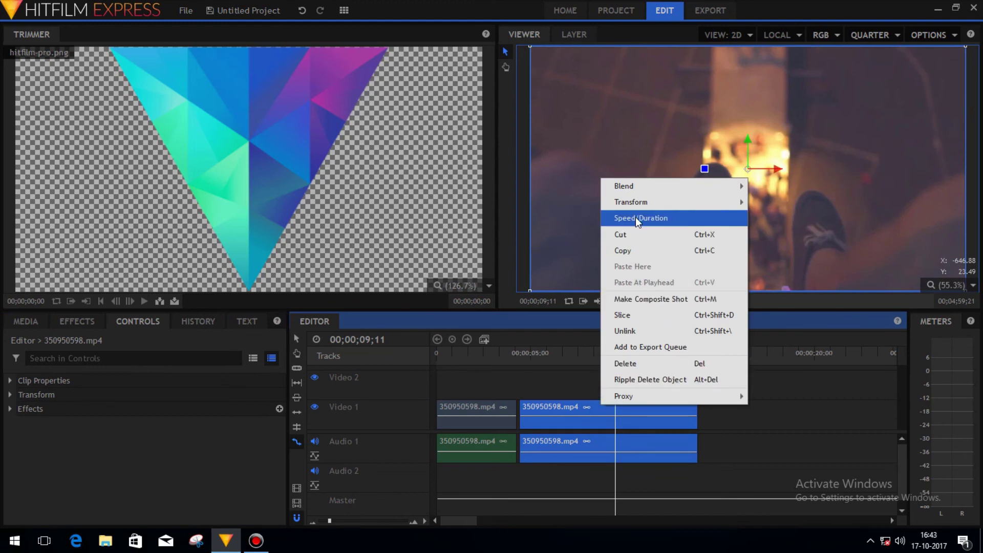
{"action": "mouse_move", "coordinate": [641, 204]}
{"action": "left_click", "coordinate": [140, 467]}
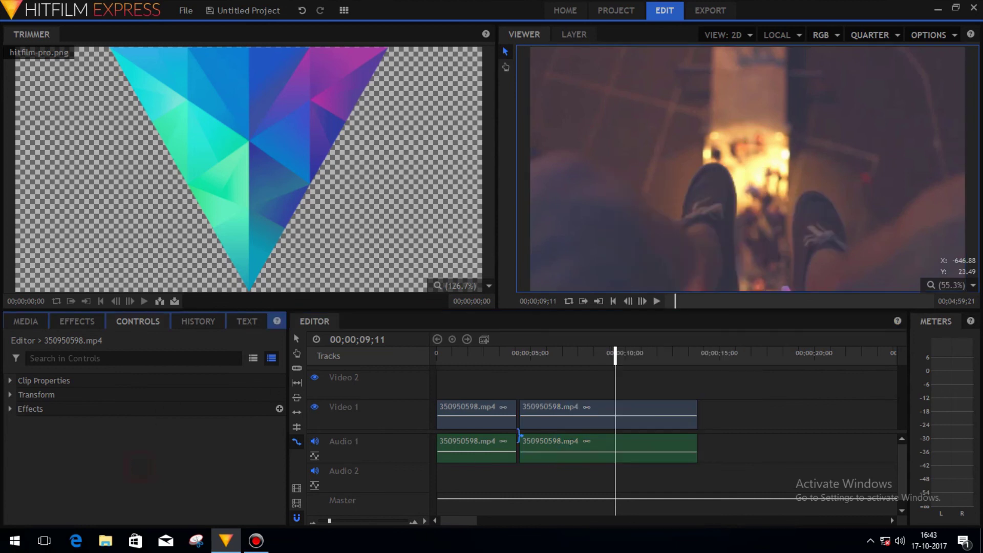
Set the second clip's scale to 98% and its Z rotation to -9°, keeping the opacity at 100%, and check its applied effects
{"action": "left_click", "coordinate": [547, 405]}
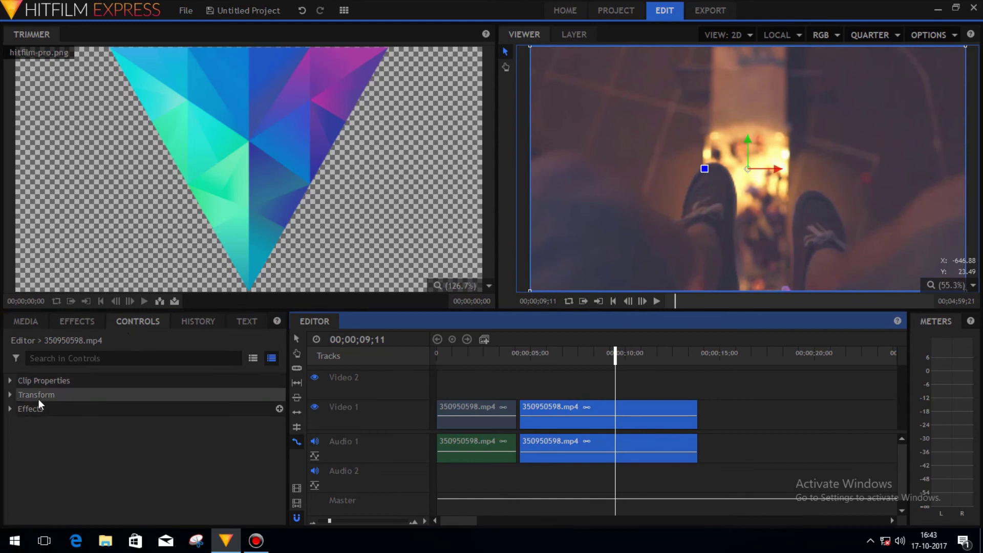
{"action": "left_click", "coordinate": [7, 393]}
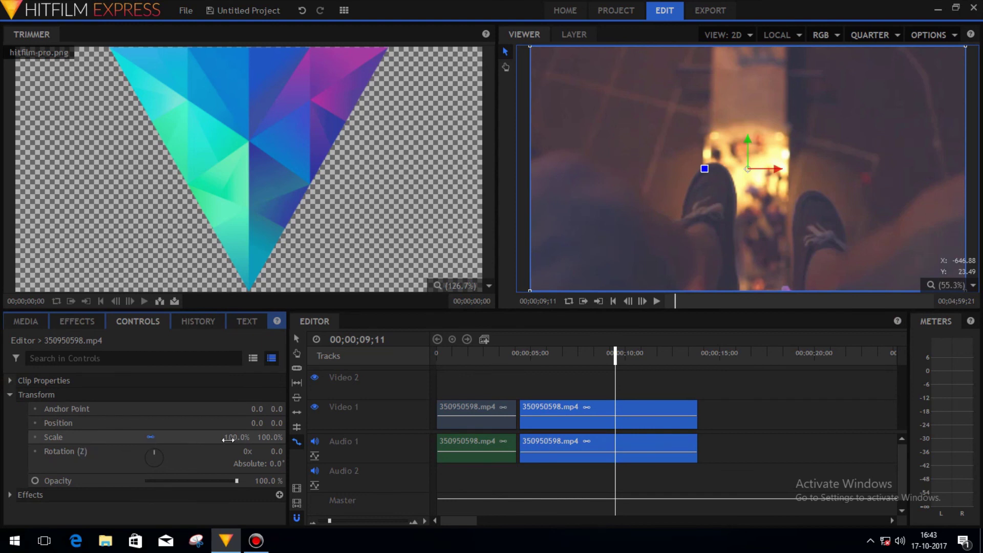
{"action": "mouse_move", "coordinate": [228, 438]}
{"action": "left_mouse_down"}
{"action": "mouse_move", "coordinate": [246, 438]}
{"action": "mouse_move", "coordinate": [228, 438]}
{"action": "left_mouse_up"}
{"action": "left_click_drag", "start_coordinate": [155, 450], "coordinate": [152, 441]}
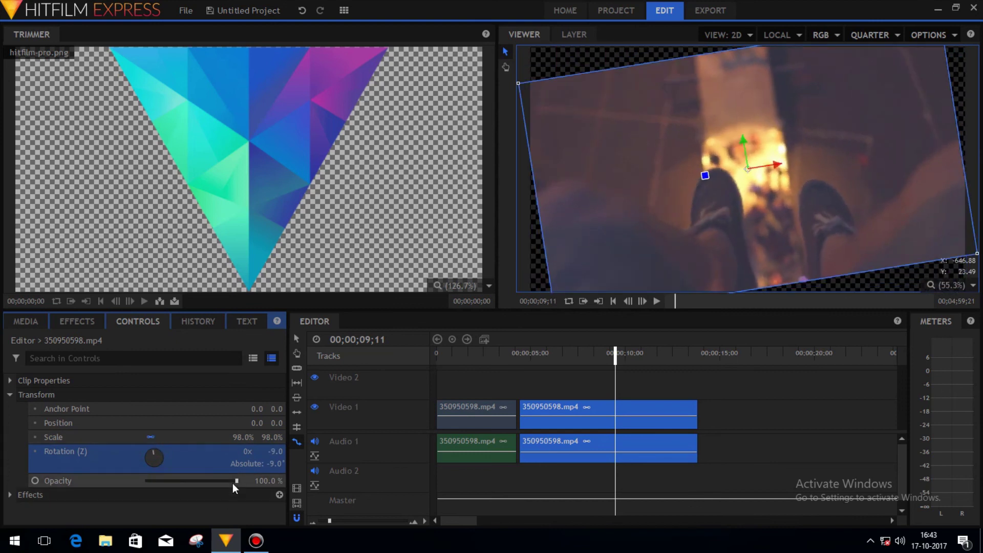
{"action": "left_click_drag", "start_coordinate": [236, 480], "coordinate": [256, 480]}
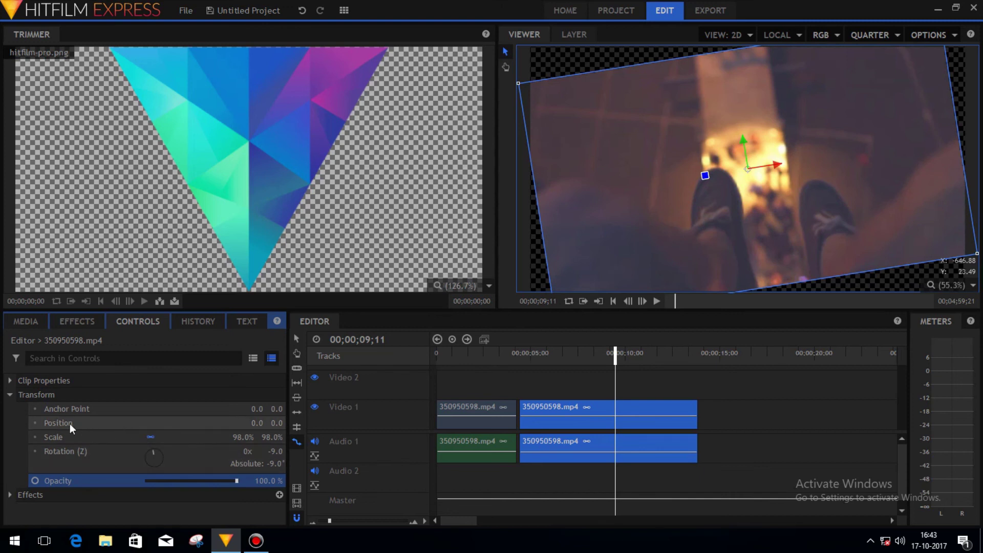
{"action": "left_click", "coordinate": [12, 495]}
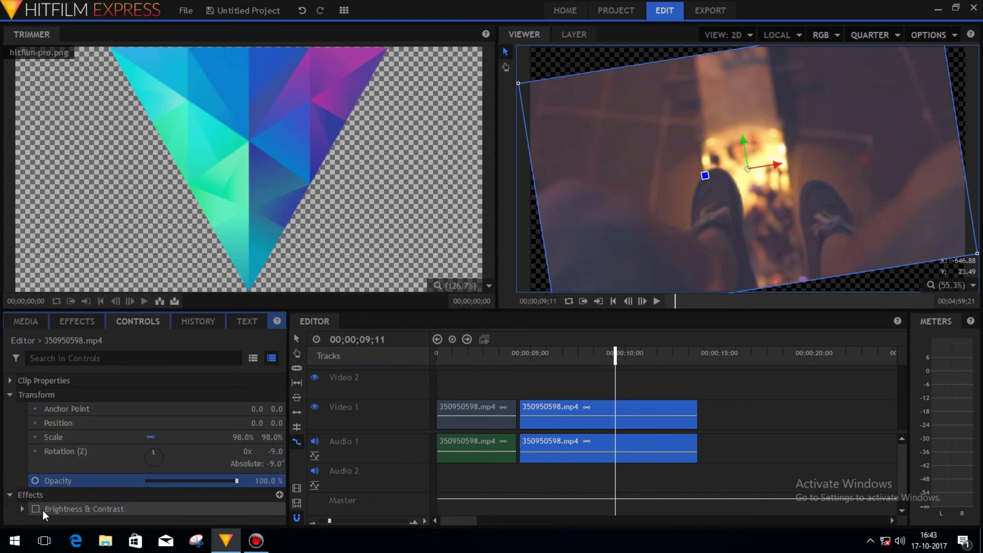
{"action": "left_click", "coordinate": [11, 495]}
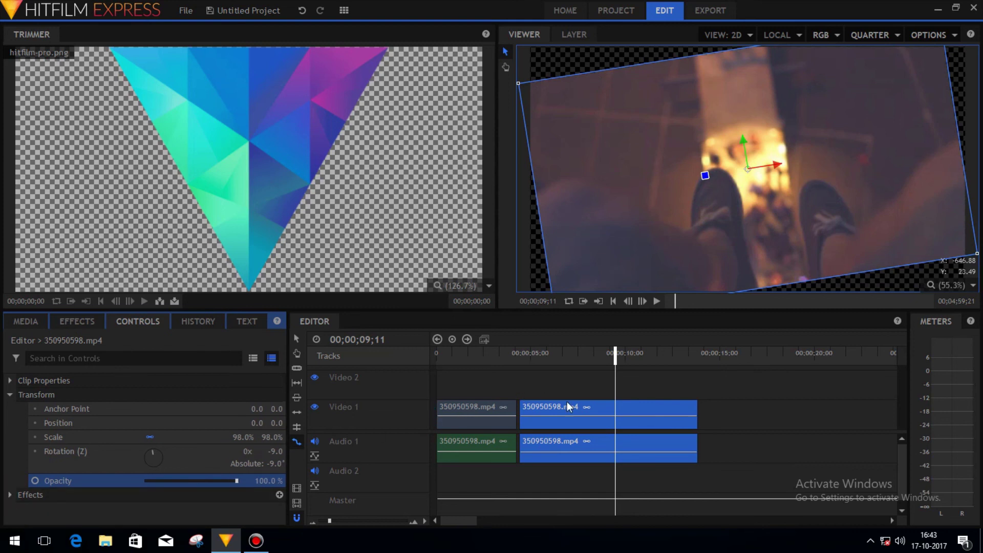
Add the edited Editor timeline to the export queue as another task and switch to the Export screen
{"action": "left_click", "coordinate": [626, 407]}
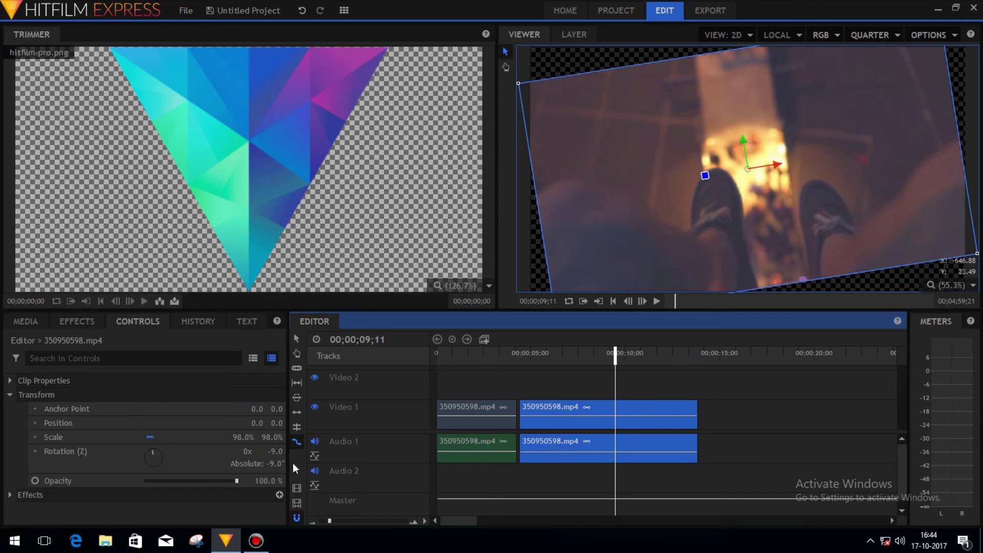
{"action": "left_click", "coordinate": [297, 490]}
{"action": "left_click", "coordinate": [511, 306]}
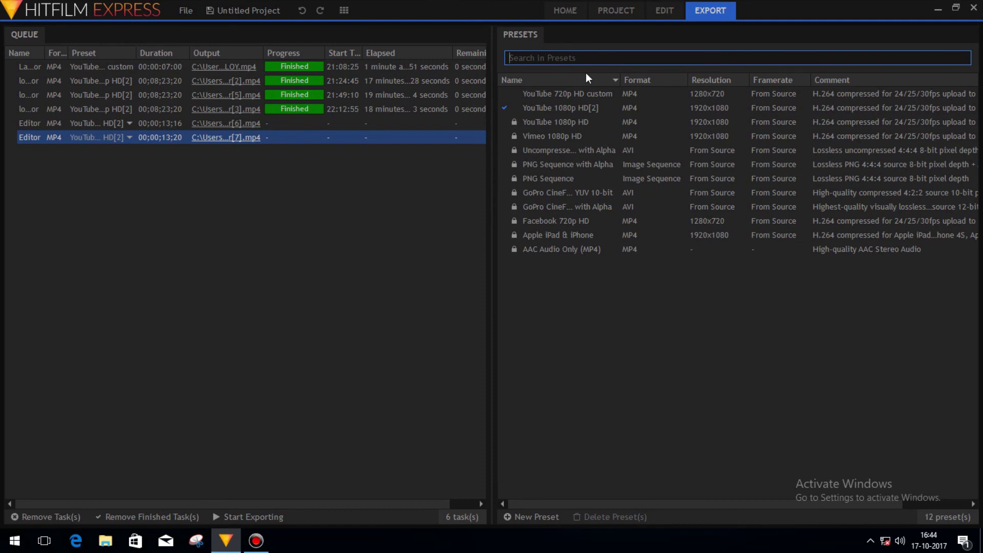
{"action": "left_click", "coordinate": [558, 371]}
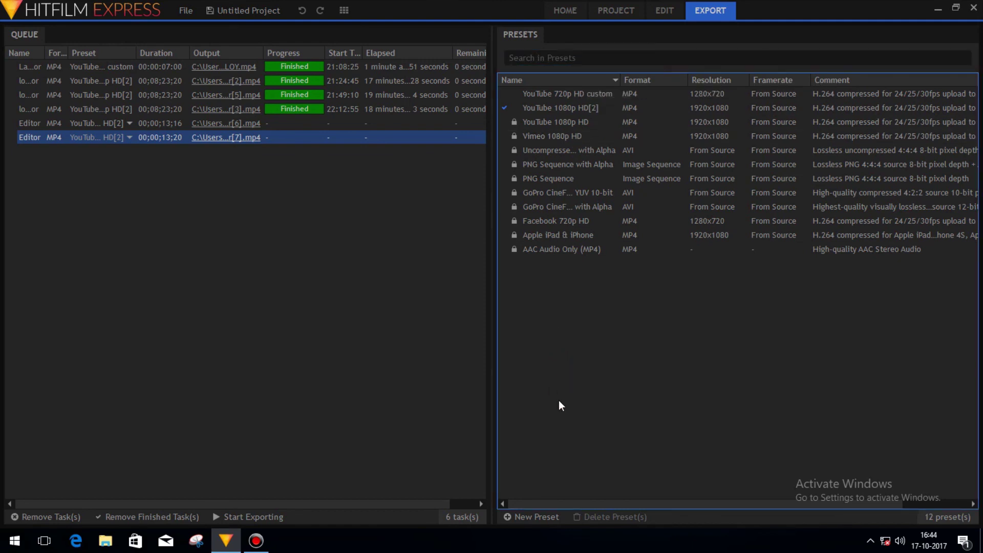
Create a new MP4 export preset and set its video dimensions to 1280 × 718
{"action": "left_click", "coordinate": [527, 518]}
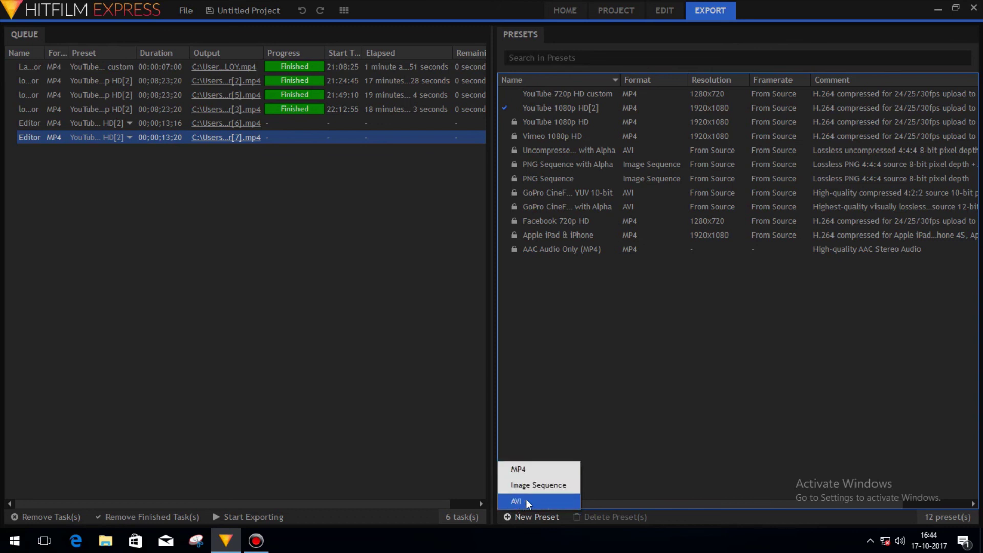
{"action": "left_click", "coordinate": [539, 470]}
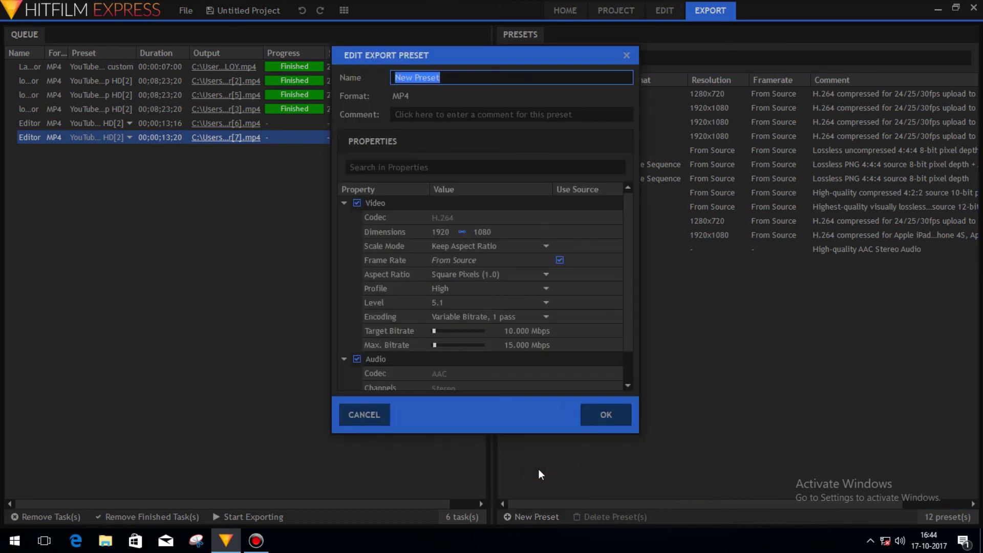
{"action": "left_click_drag", "start_coordinate": [433, 233], "coordinate": [429, 233]}
{"action": "left_click", "coordinate": [442, 231]}
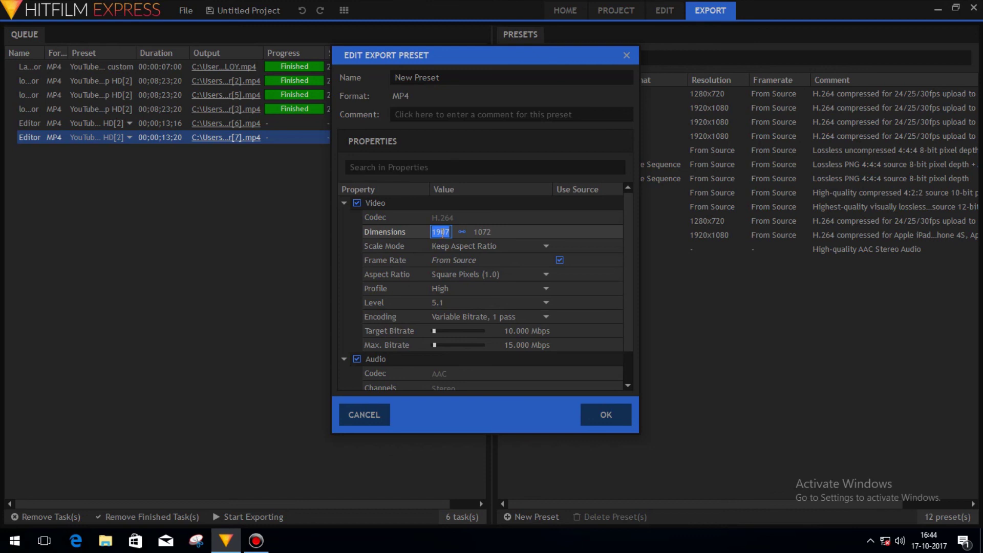
{"action": "type", "text": "1"}
{"action": "type", "text": "720"}
{"action": "key", "text": "Return"}
{"action": "left_click", "coordinate": [441, 232]}
{"action": "type", "text": "1280"}
{"action": "key", "text": "Return"}
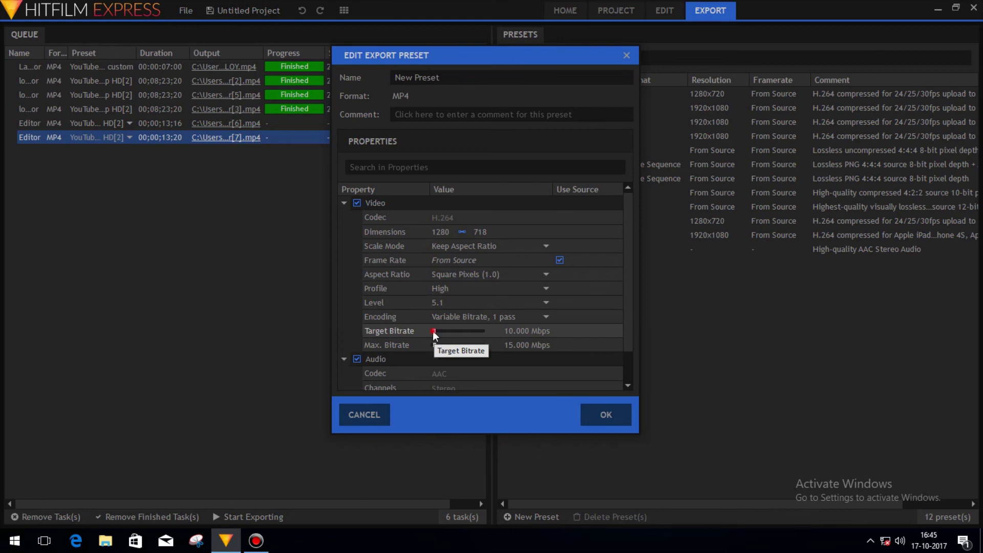
Set the preset's target bitrate to 21.179 Mbps and maximum to 66.15 Mbps, trying Constant Bitrate before returning to Variable Bitrate, 1 pass
{"action": "left_click_drag", "start_coordinate": [433, 332], "coordinate": [437, 331]}
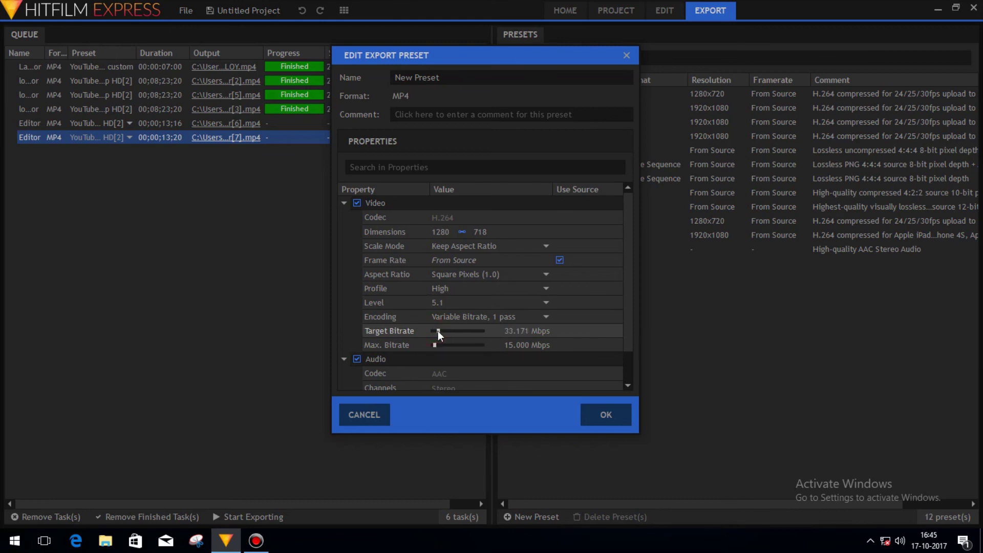
{"action": "left_click_drag", "start_coordinate": [437, 330], "coordinate": [443, 344]}
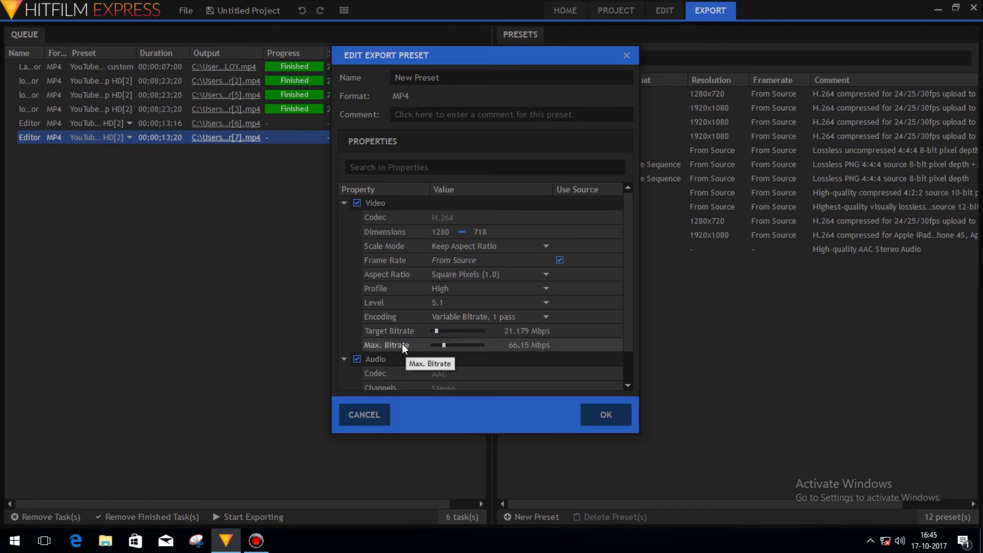
{"action": "left_click", "coordinate": [485, 313]}
{"action": "left_click", "coordinate": [465, 328]}
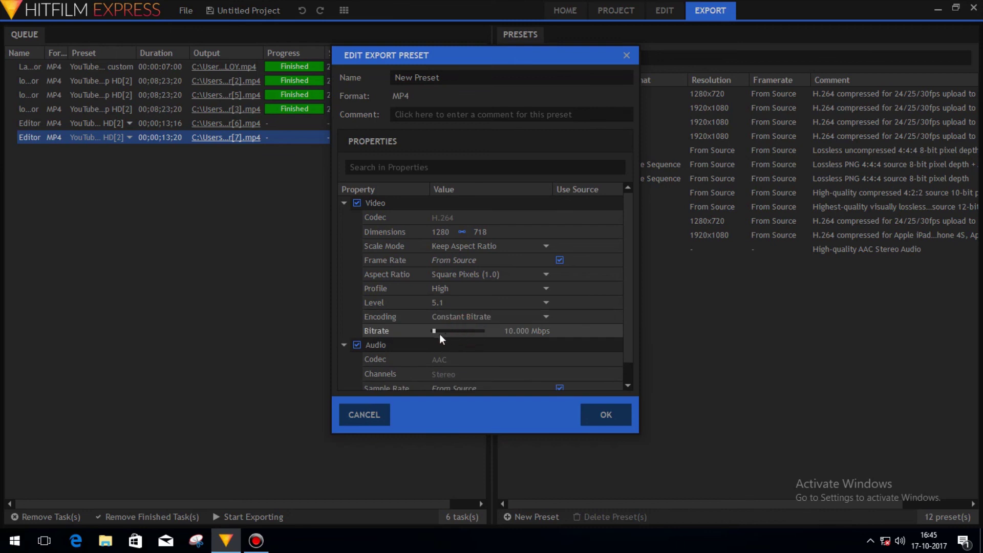
{"action": "left_click", "coordinate": [511, 317]}
{"action": "left_click", "coordinate": [482, 341]}
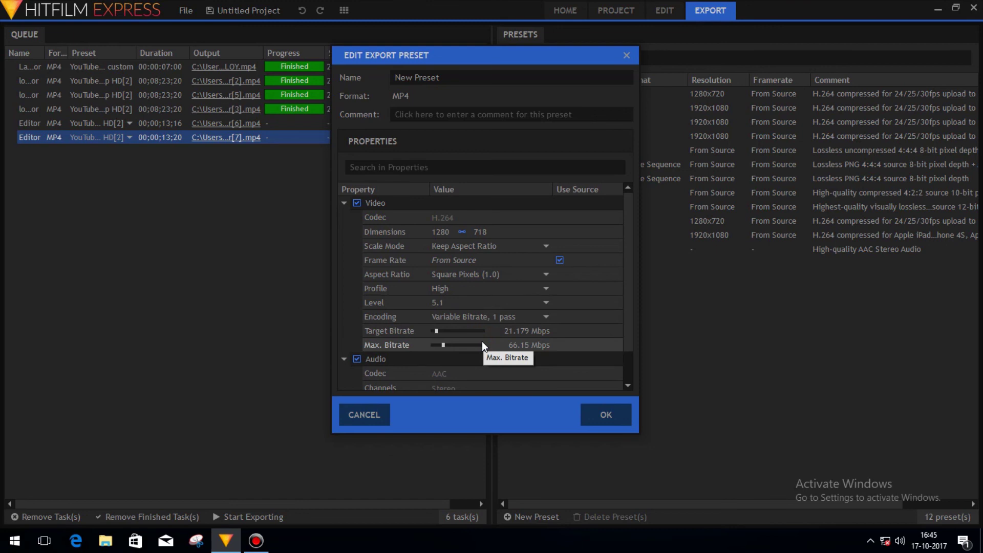
Try disabling the preset's audio and a 320 Kbps audio bitrate, and restore the audio at 192 Kbps
{"action": "scroll", "coordinate": [353, 379], "scroll_direction": "down", "scroll_amount": 2}
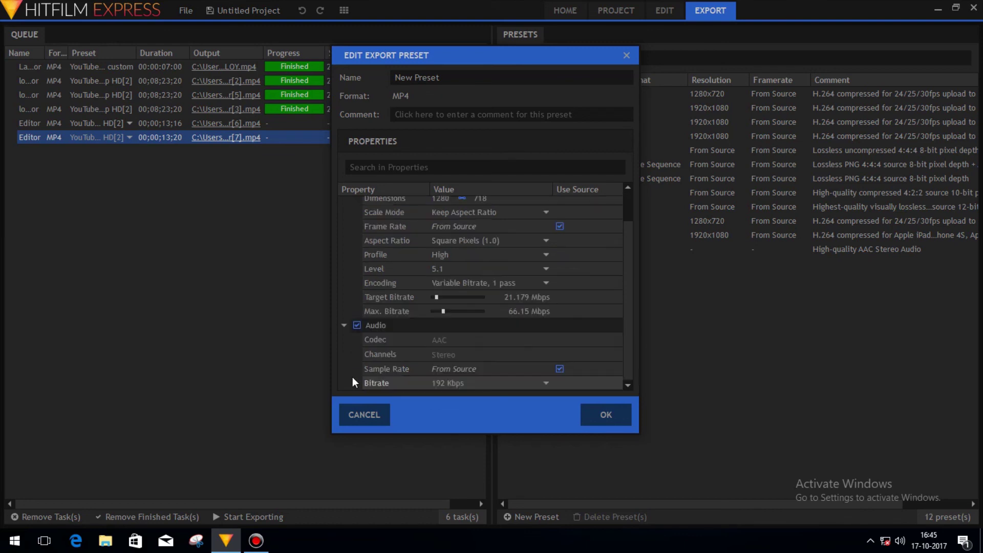
{"action": "left_click", "coordinate": [356, 326]}
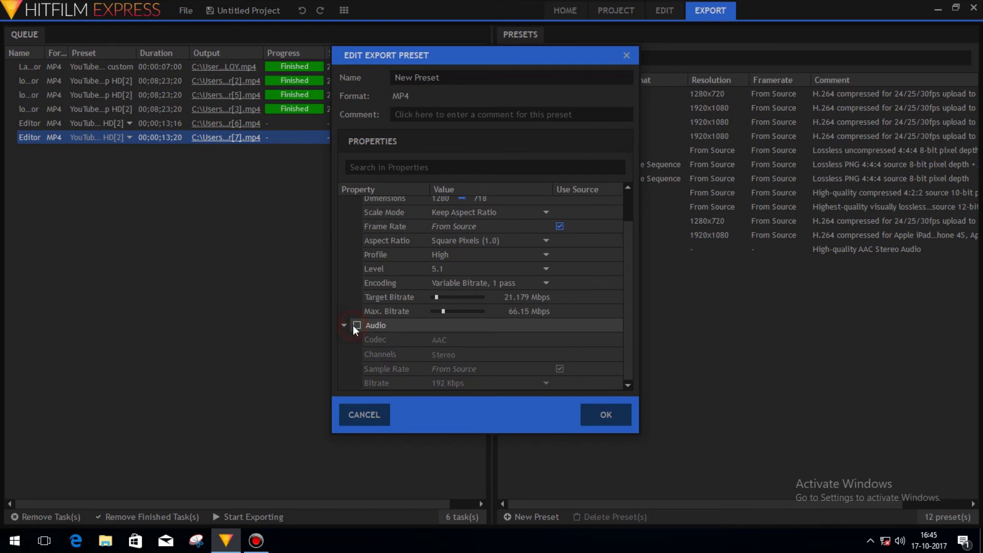
{"action": "left_click", "coordinate": [357, 325]}
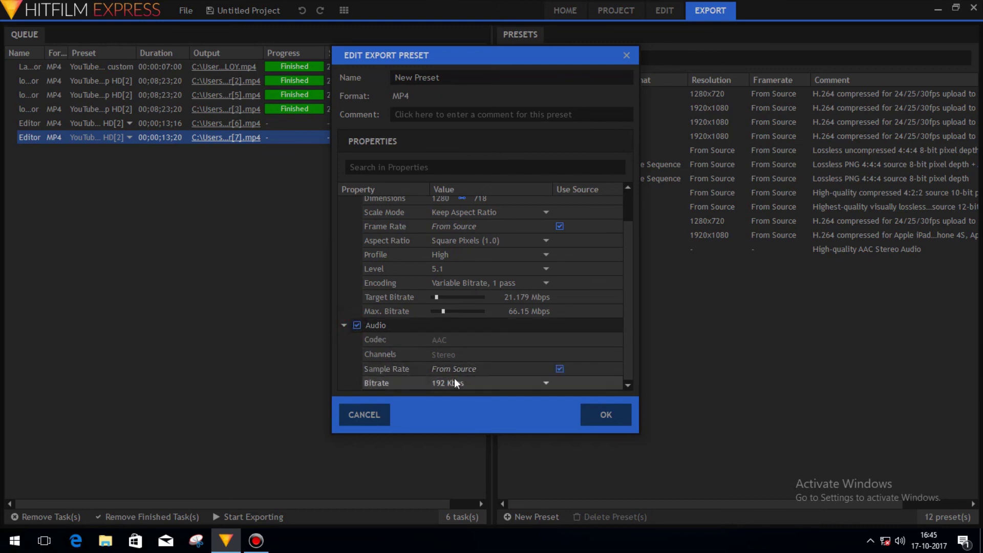
{"action": "left_click", "coordinate": [499, 382]}
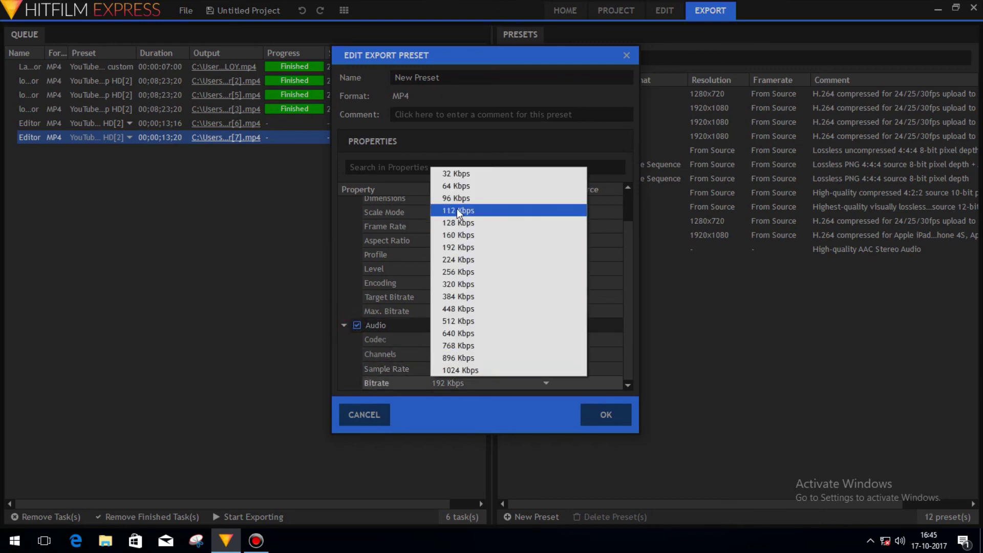
{"action": "left_click", "coordinate": [457, 284]}
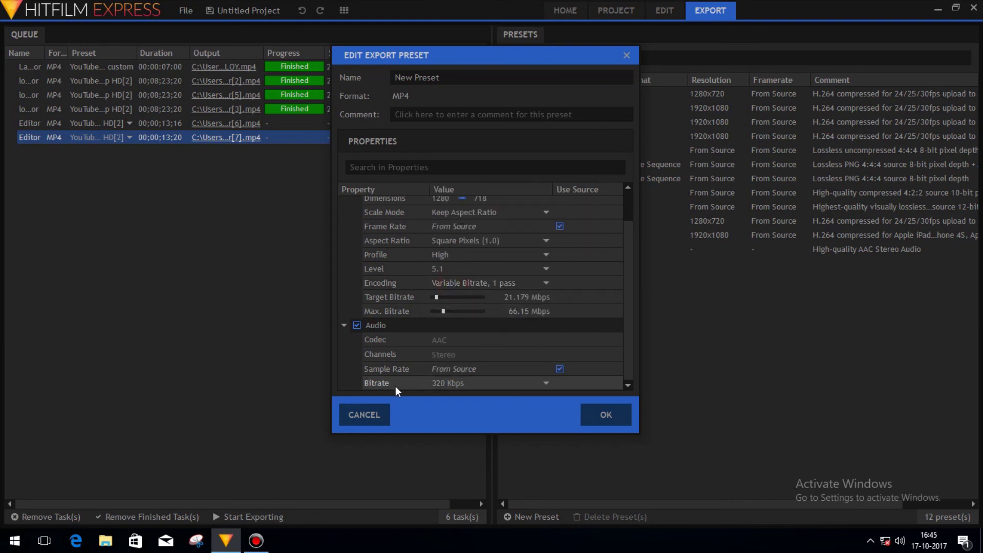
{"action": "left_click", "coordinate": [450, 384]}
{"action": "left_click", "coordinate": [463, 247]}
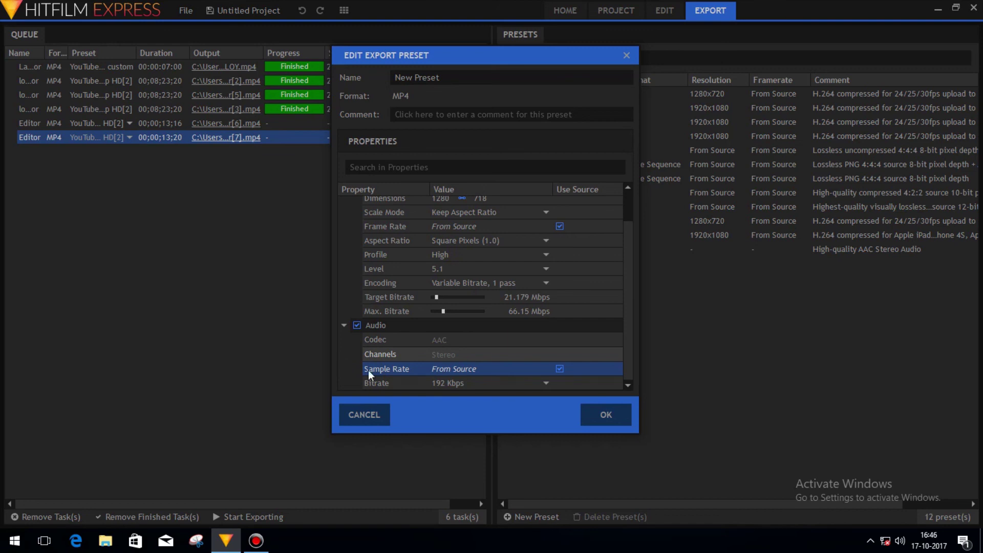
Save the new export preset and apply it to the most recently added Editor task in the queue
{"action": "left_click", "coordinate": [613, 417]}
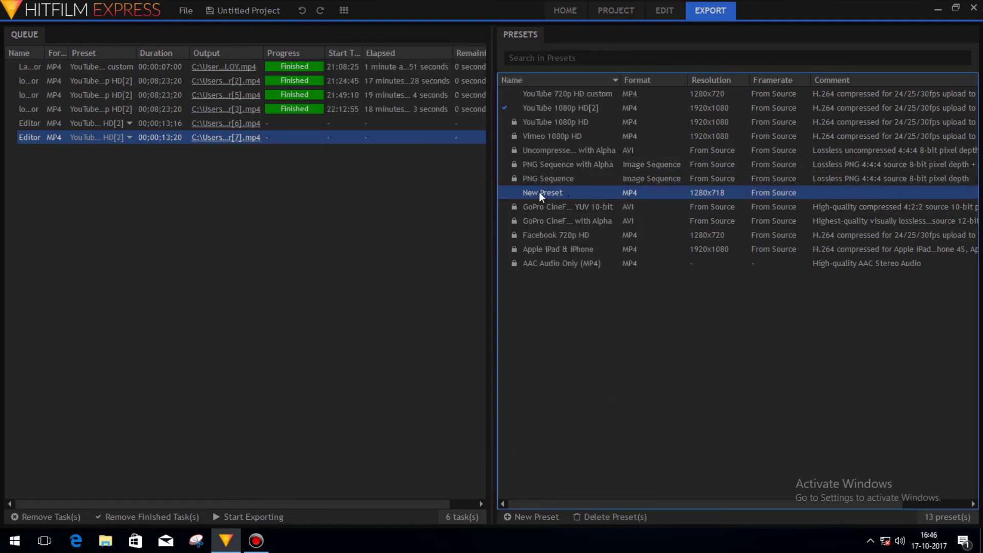
{"action": "left_click_drag", "start_coordinate": [603, 193], "coordinate": [112, 136]}
{"action": "left_click", "coordinate": [202, 175]}
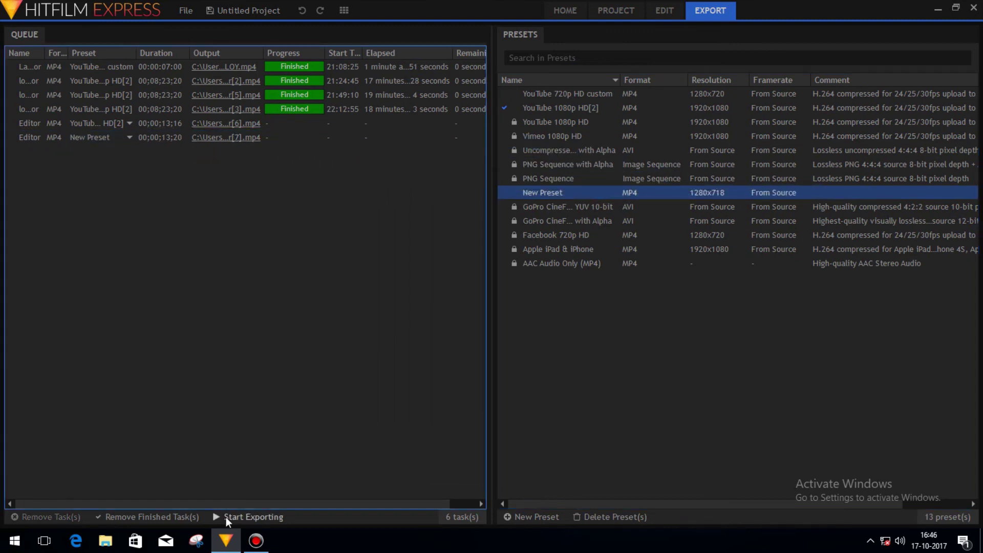